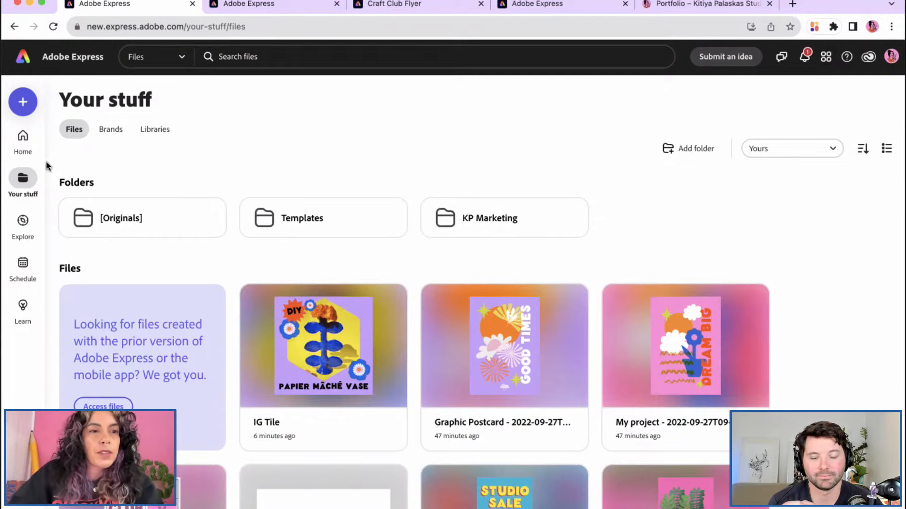
Open the full collection of popular flyer templates from the home page.
click(25, 142)
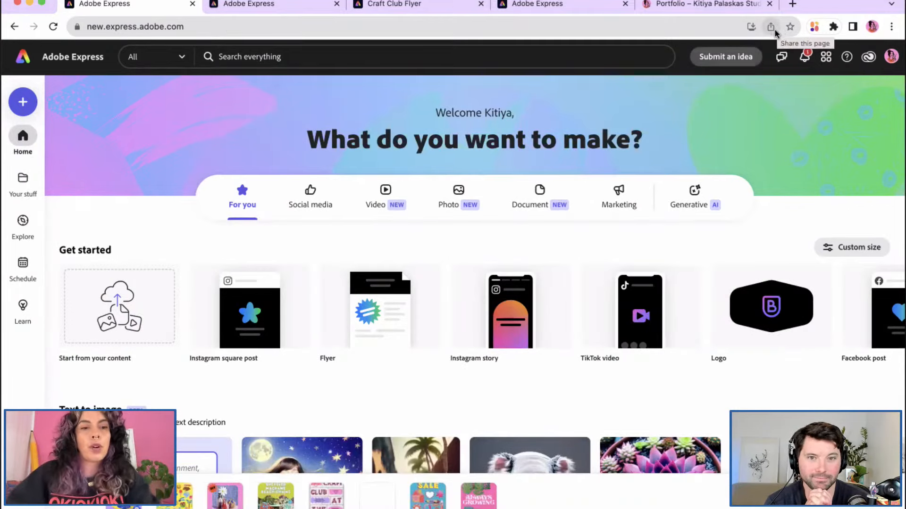
mouse_move(549, 317)
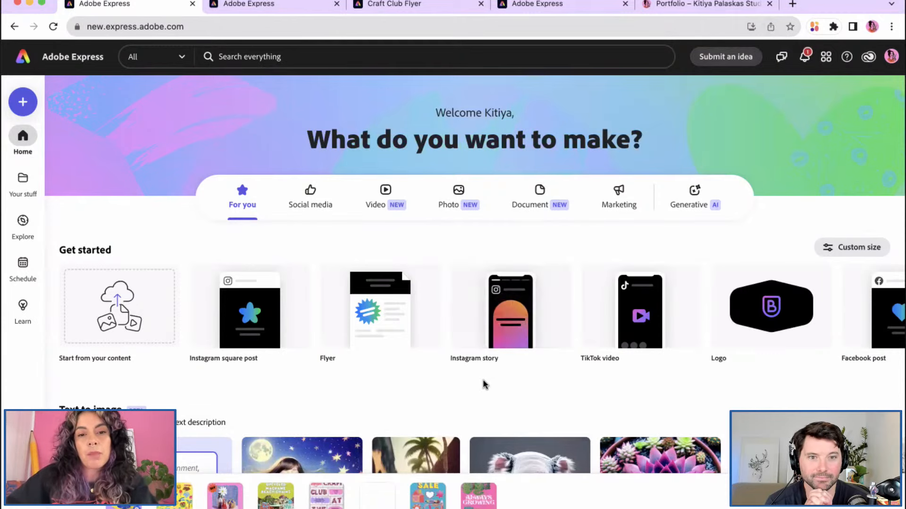
scroll(483, 380, down, 4)
scroll(483, 380, down, 10)
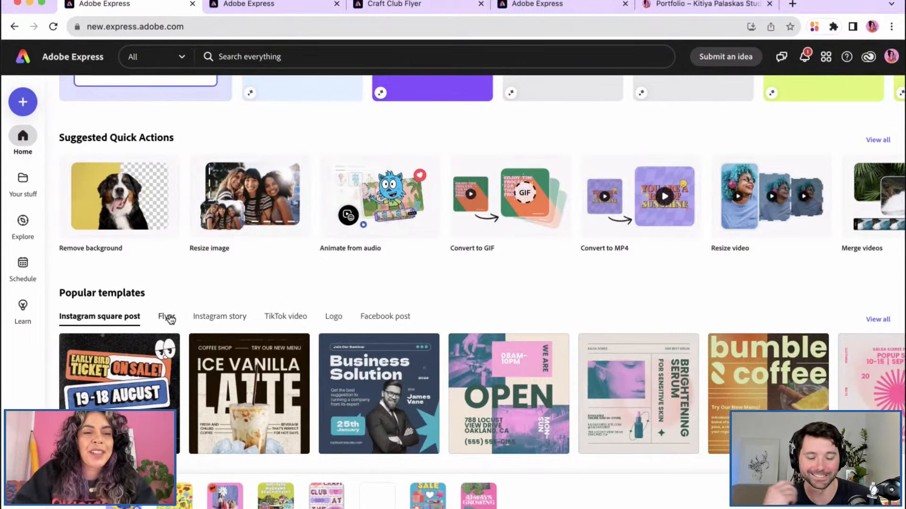
click(169, 319)
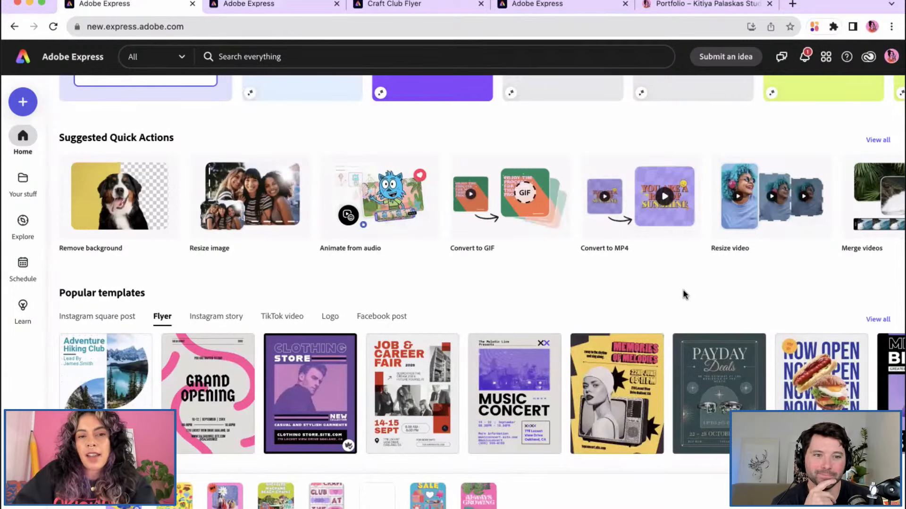
click(878, 319)
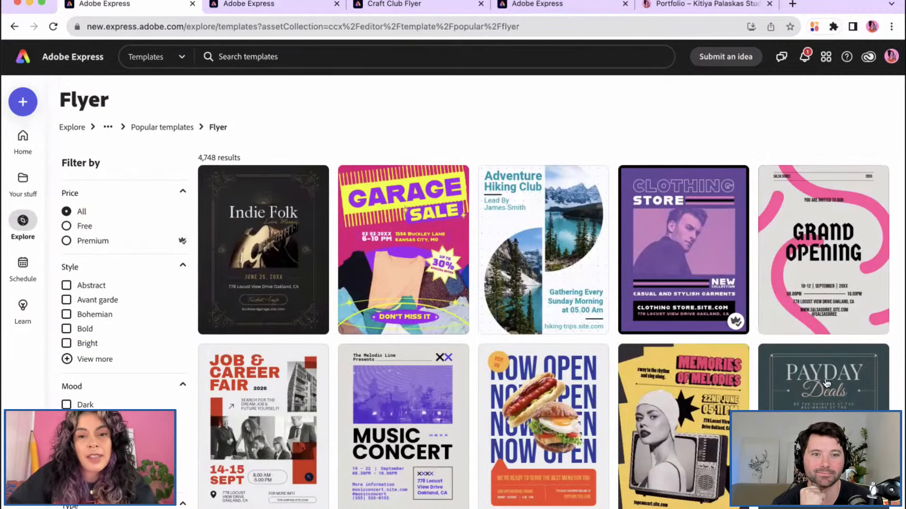
Create a design from the "The Good Art Exhibition!" flyer template, skipping the scenes tour and closing the text options.
scroll(826, 383, down, 10)
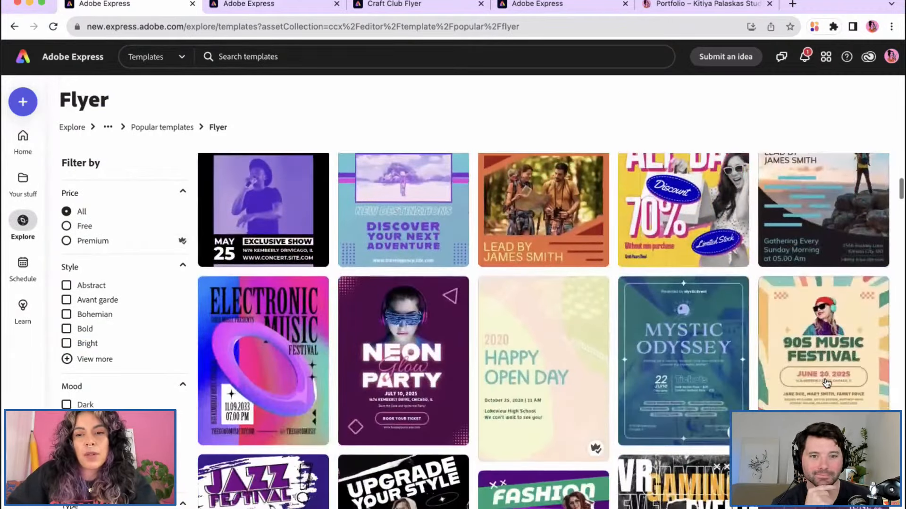
scroll(826, 383, down, 15)
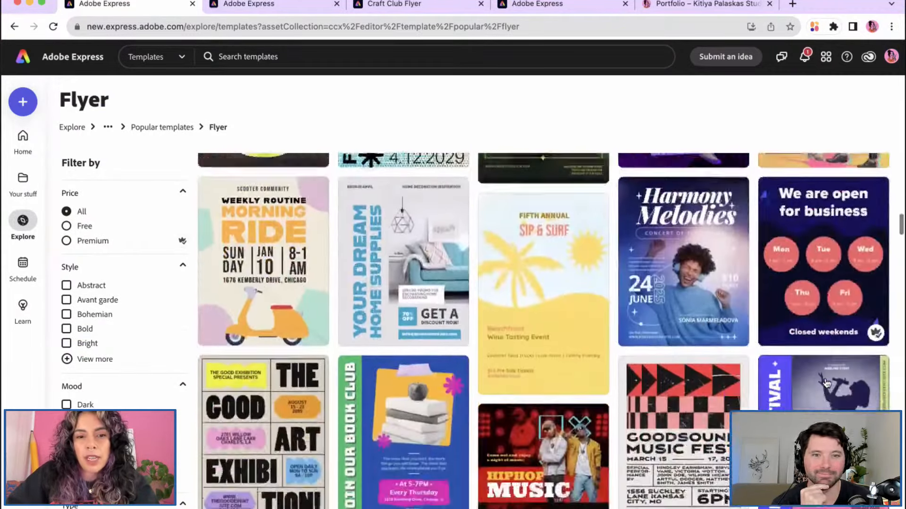
scroll(826, 383, down, 4)
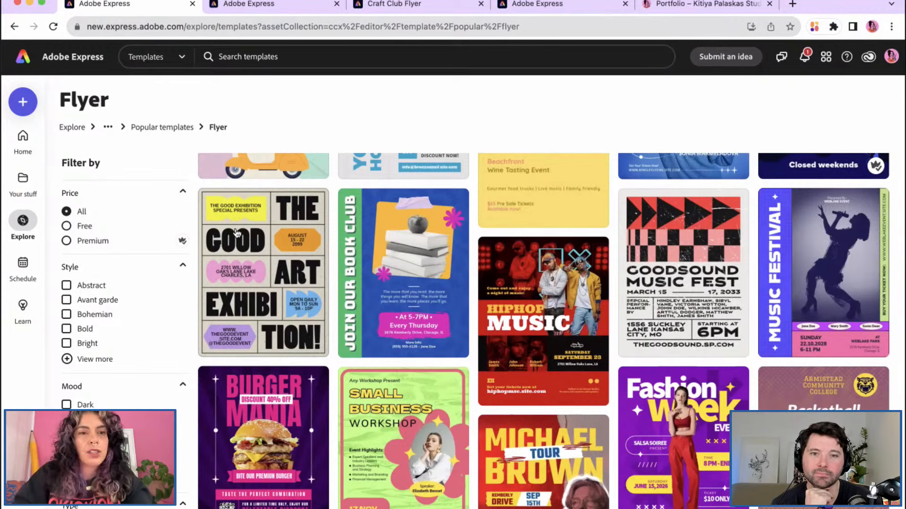
click(269, 282)
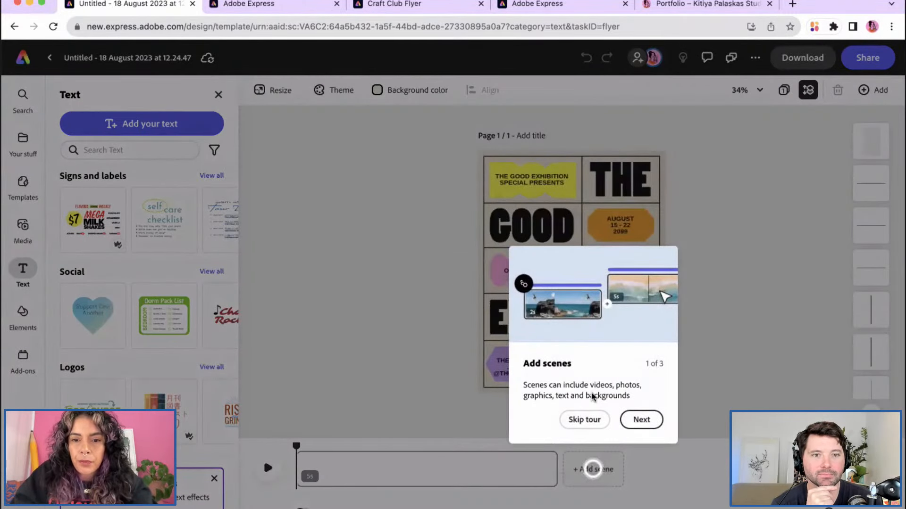
click(584, 422)
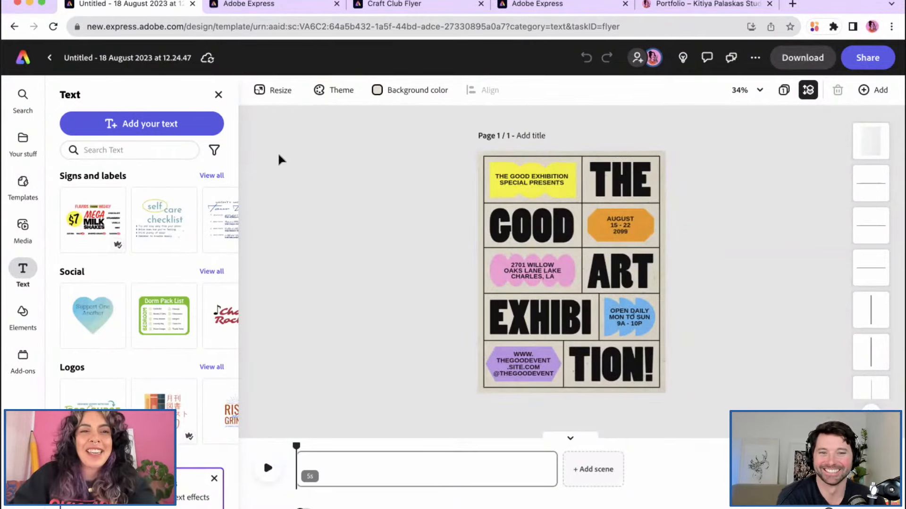
click(218, 95)
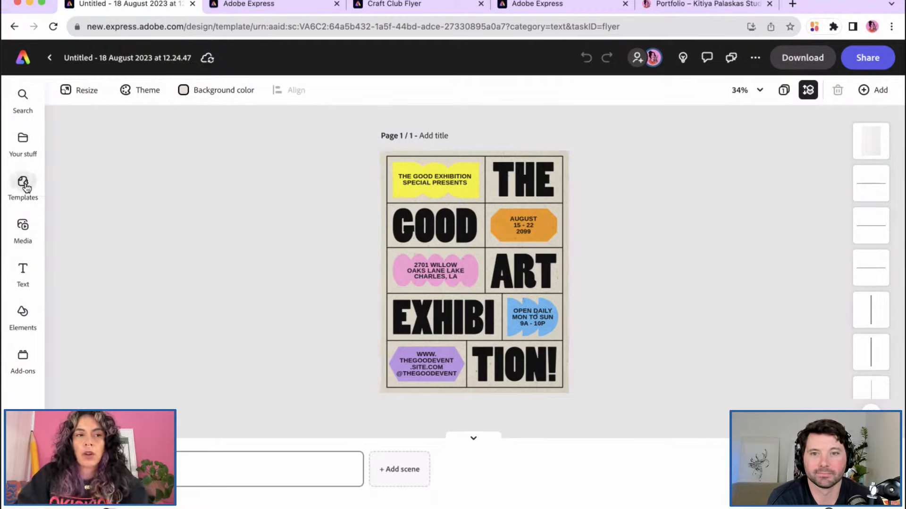
Select a vertical divider line and examine the flyer's layer stack, from the lines and texts down to the coloured shapes.
mouse_move(28, 144)
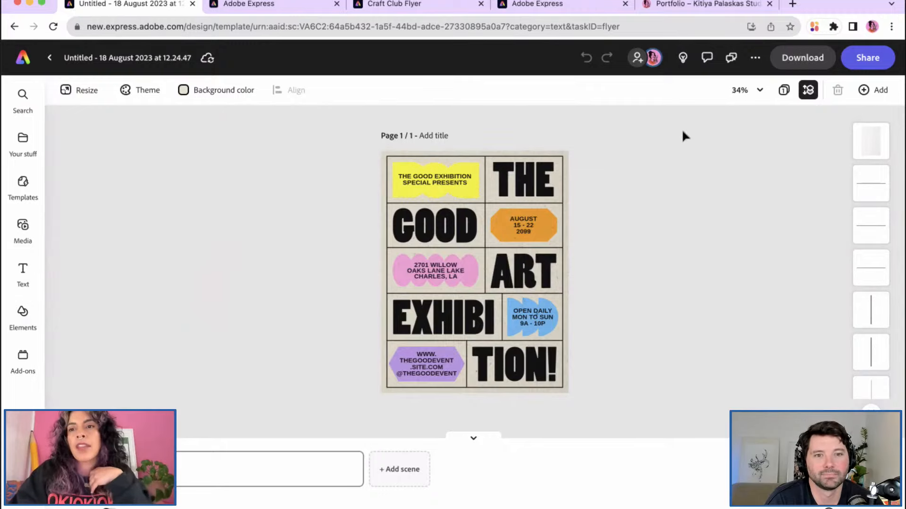
click(872, 350)
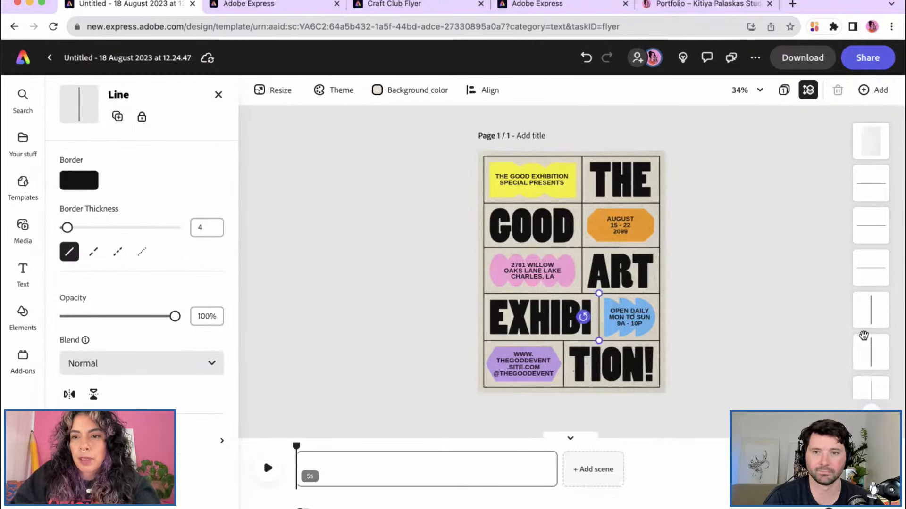
scroll(867, 268, down, 10)
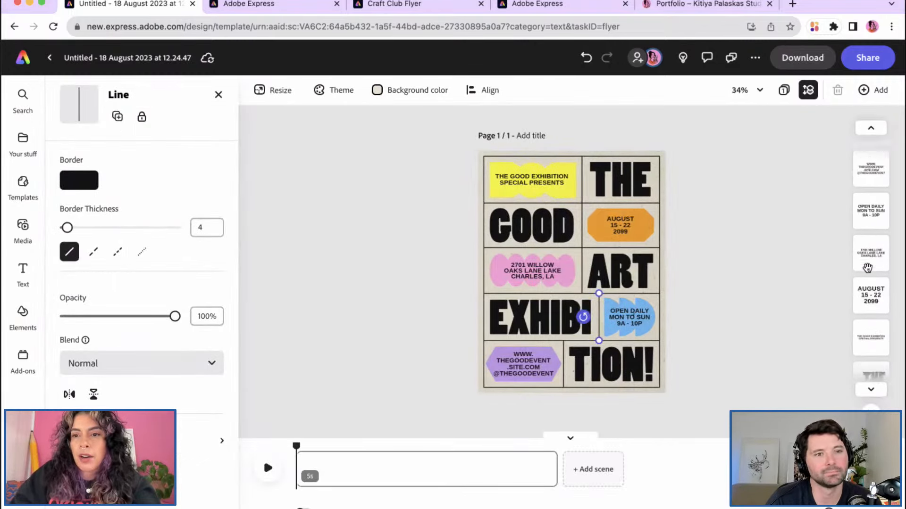
scroll(867, 267, down, 1)
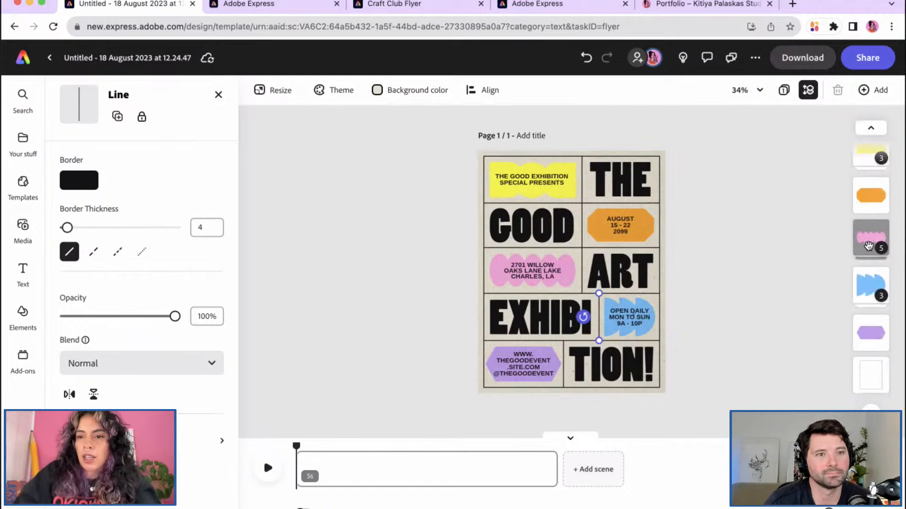
scroll(867, 259, up, 5)
scroll(868, 249, up, 10)
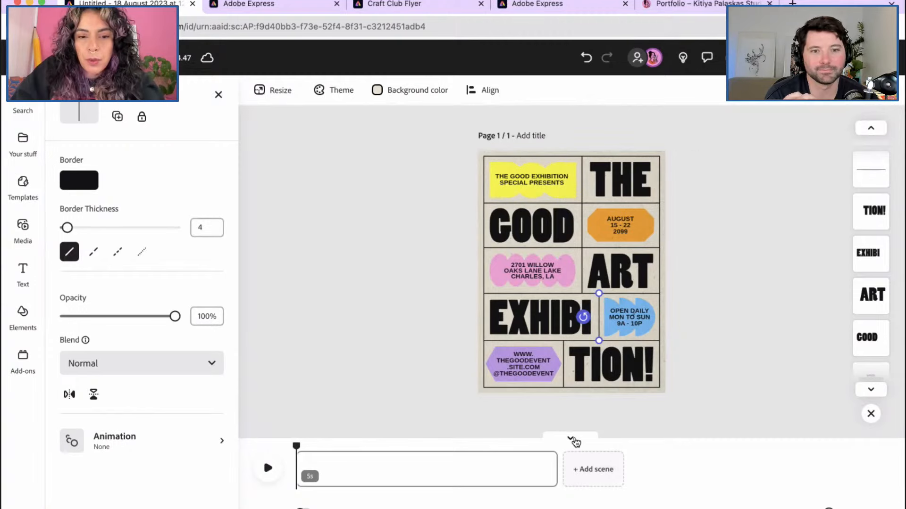
Collapse the scene timeline and select the paper texture image covering the flyer.
click(573, 440)
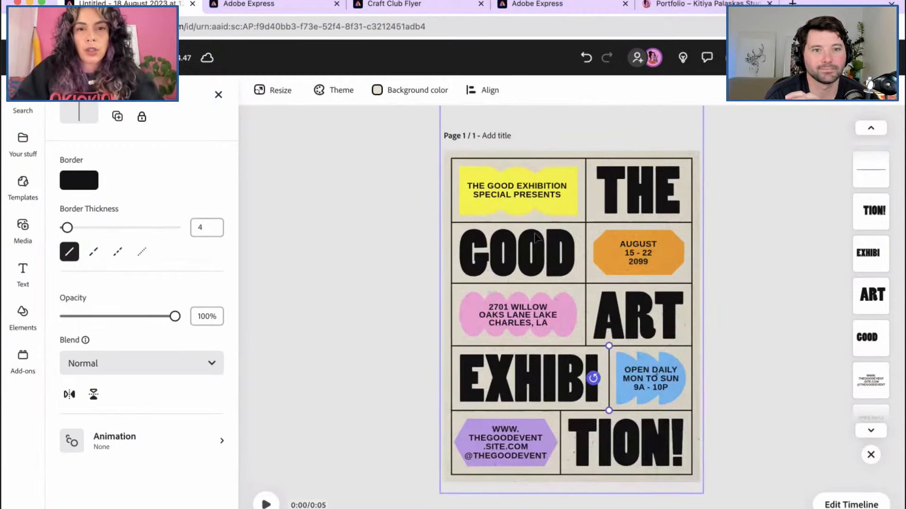
click(544, 160)
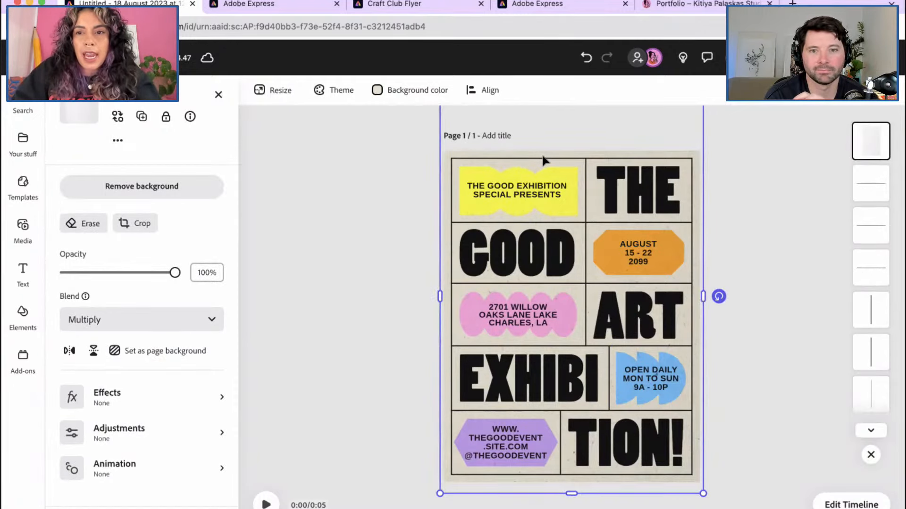
mouse_move(544, 160)
mouse_down()
mouse_move(438, 159)
mouse_move(544, 158)
mouse_up()
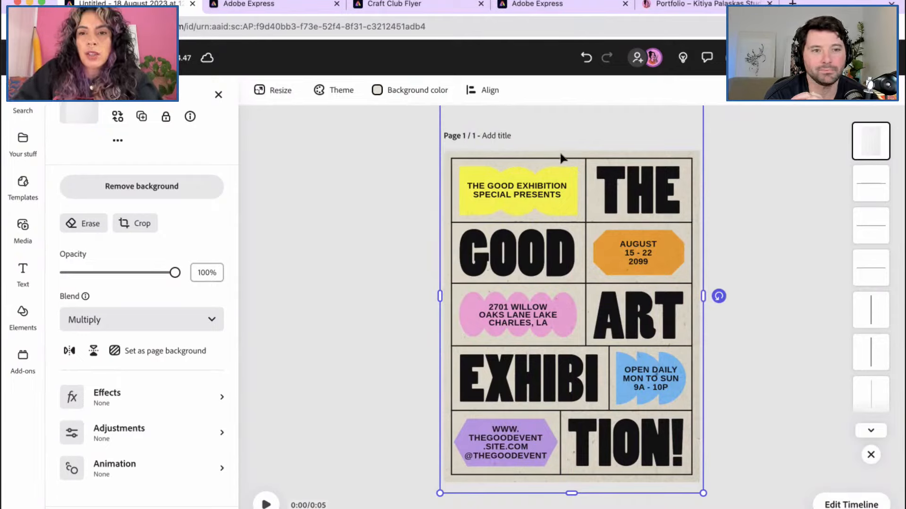
Set the page background to the custom pale pink #FFE0F6.
click(378, 91)
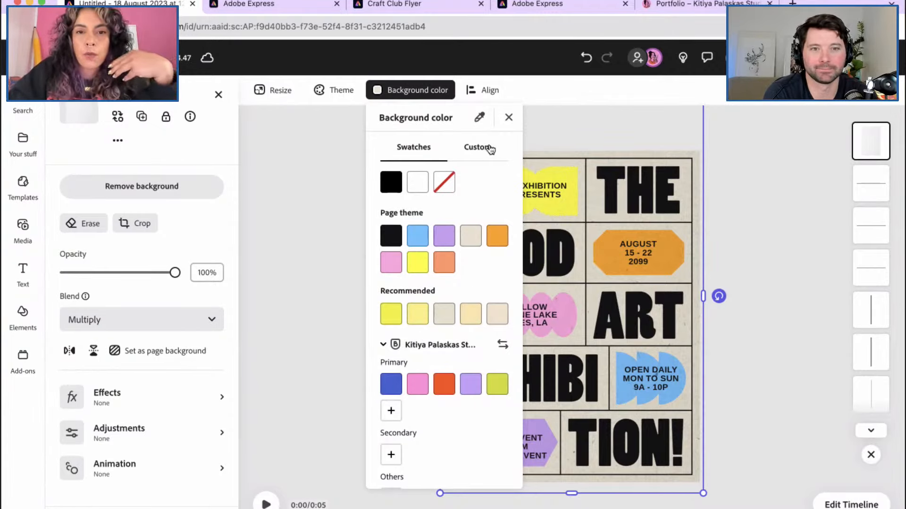
click(486, 151)
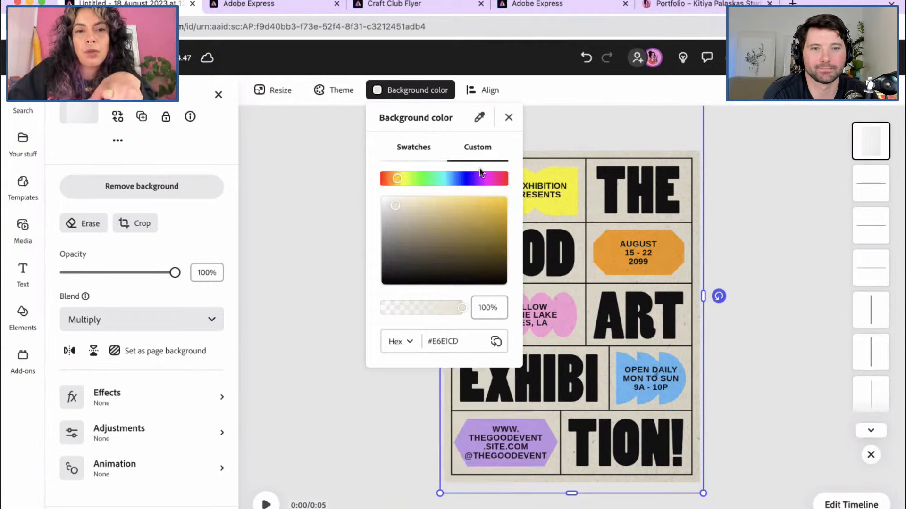
click(417, 150)
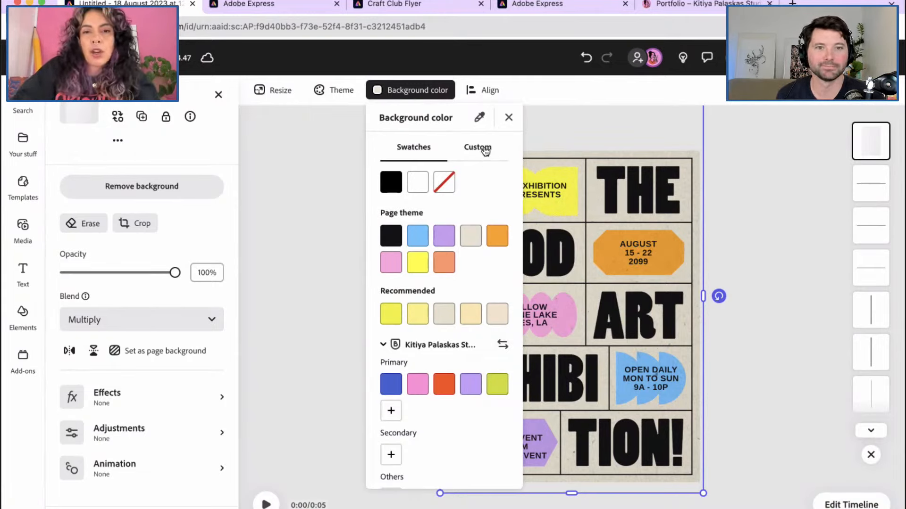
click(484, 149)
click(487, 178)
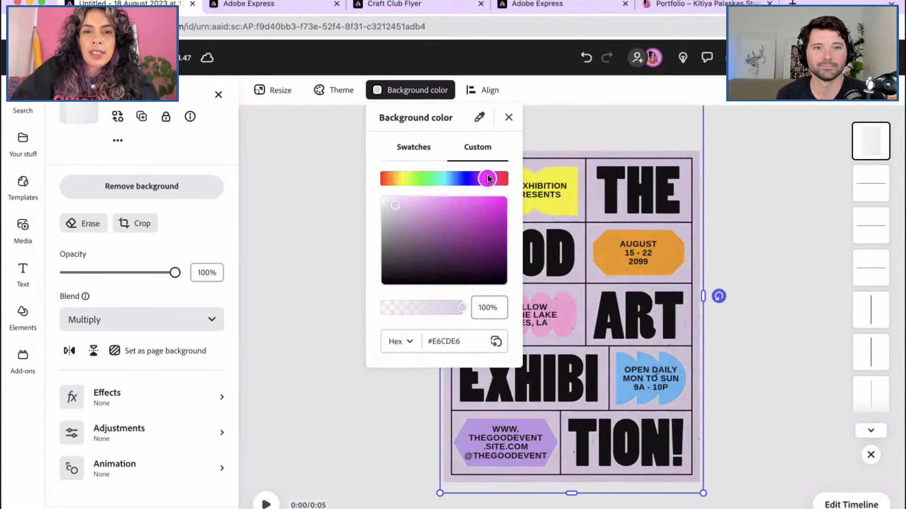
drag(404, 205, 401, 197)
drag(488, 179, 493, 178)
drag(400, 197, 395, 190)
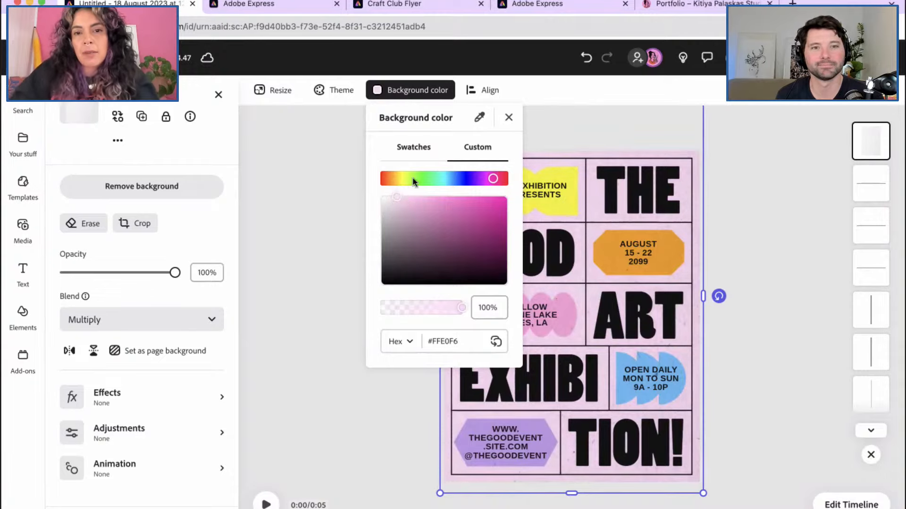
click(510, 117)
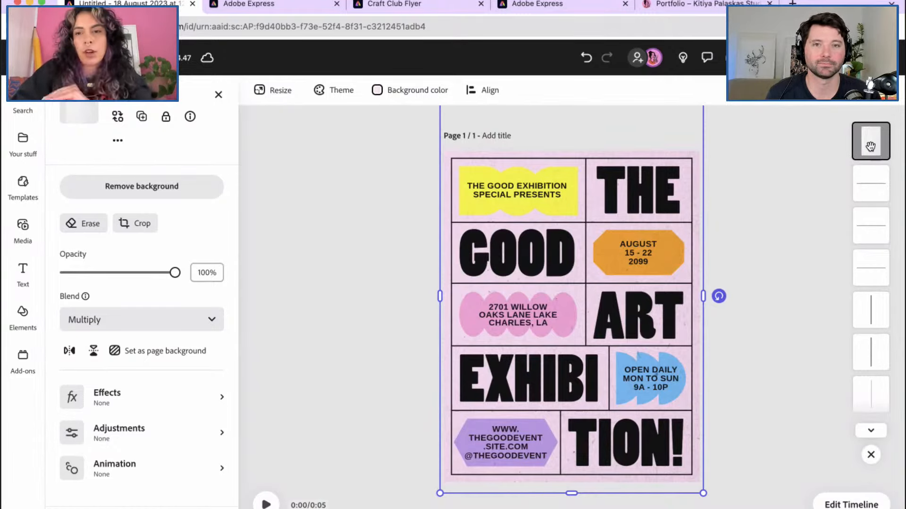
Move the paper texture layer down the stack to just above the border rectangle, beneath the purple shape.
drag(870, 146, 872, 328)
scroll(878, 426, down, 6)
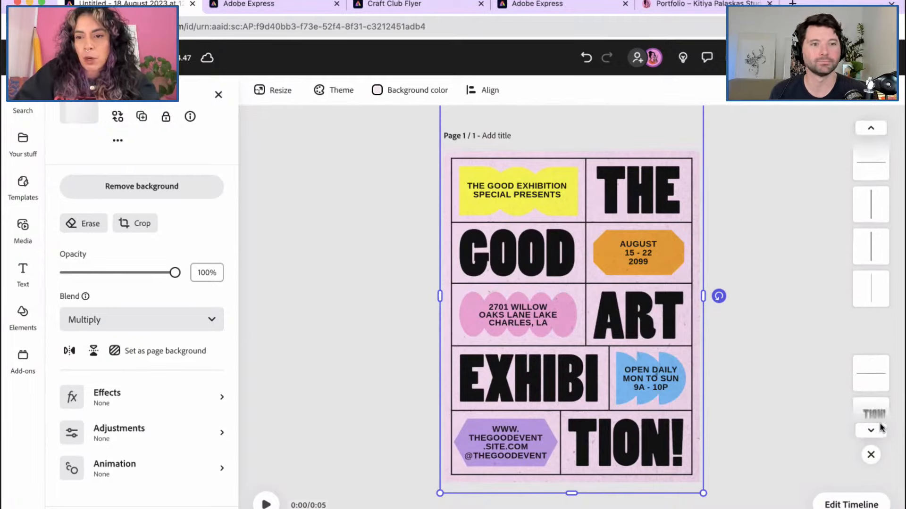
scroll(871, 433, down, 8)
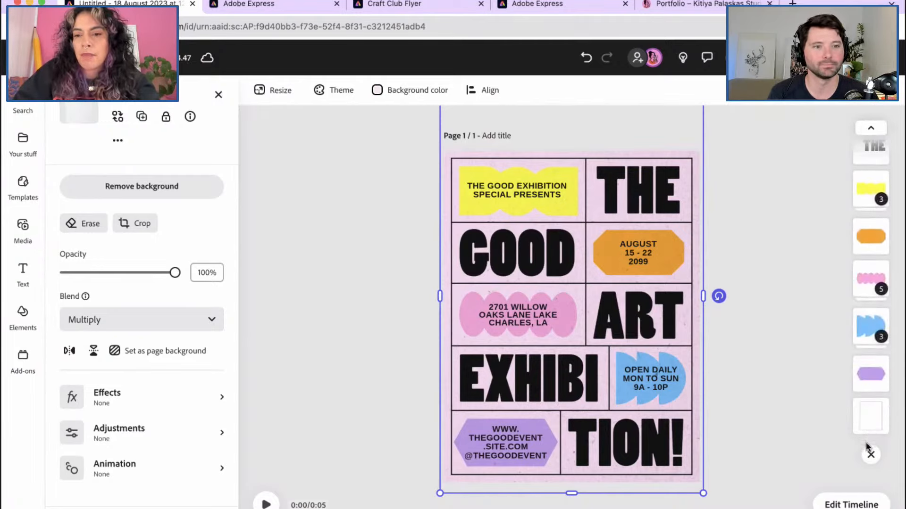
scroll(871, 415, down, 2)
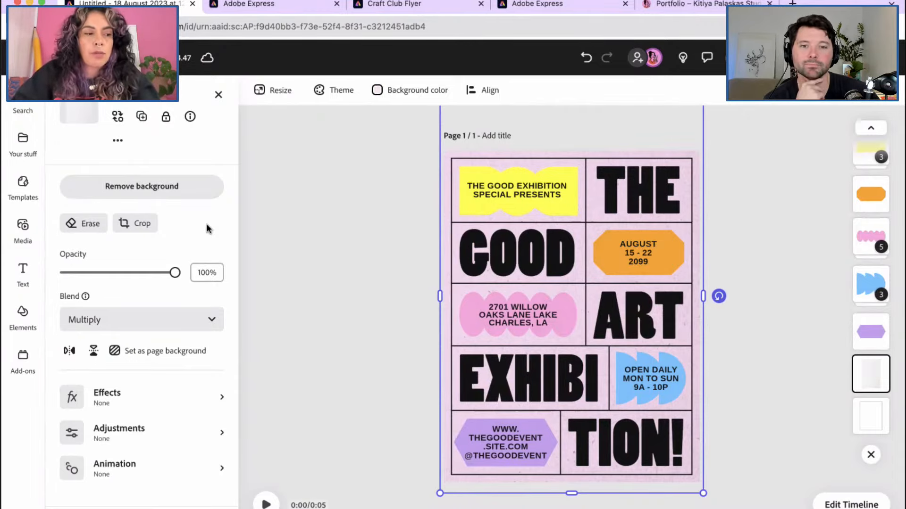
Try the Normal and Screen blend modes on the paper texture image and restore Multiply.
scroll(206, 225, down, 1)
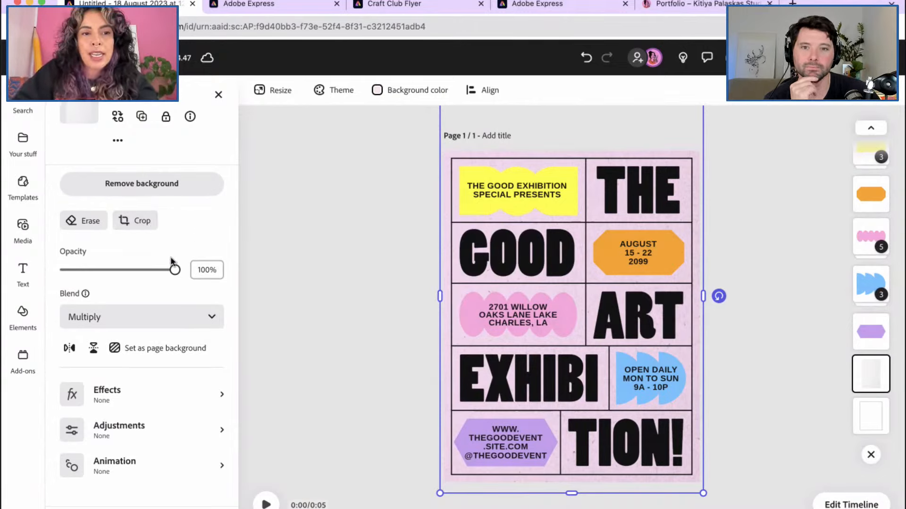
drag(175, 270, 193, 277)
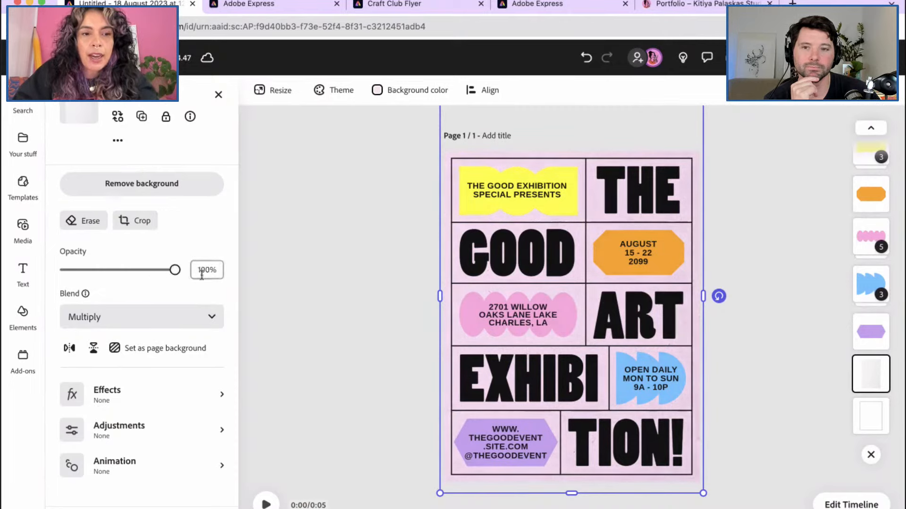
click(216, 319)
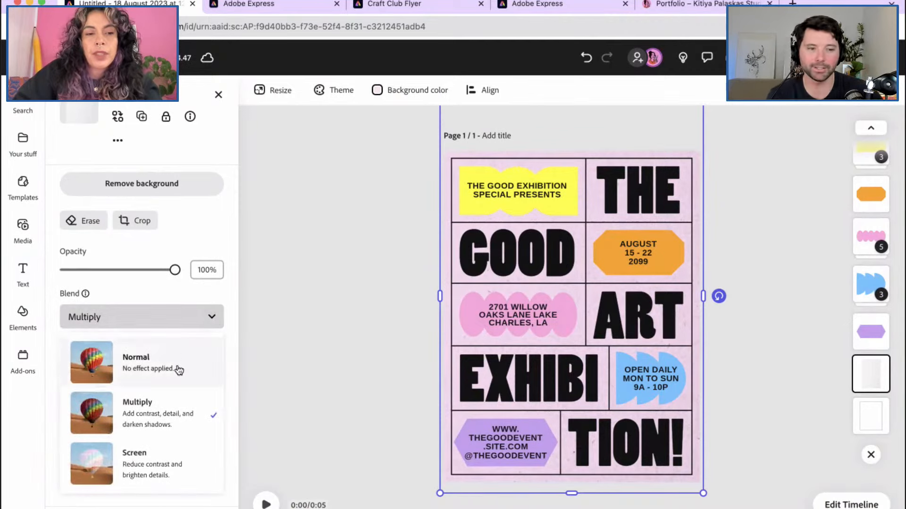
click(162, 371)
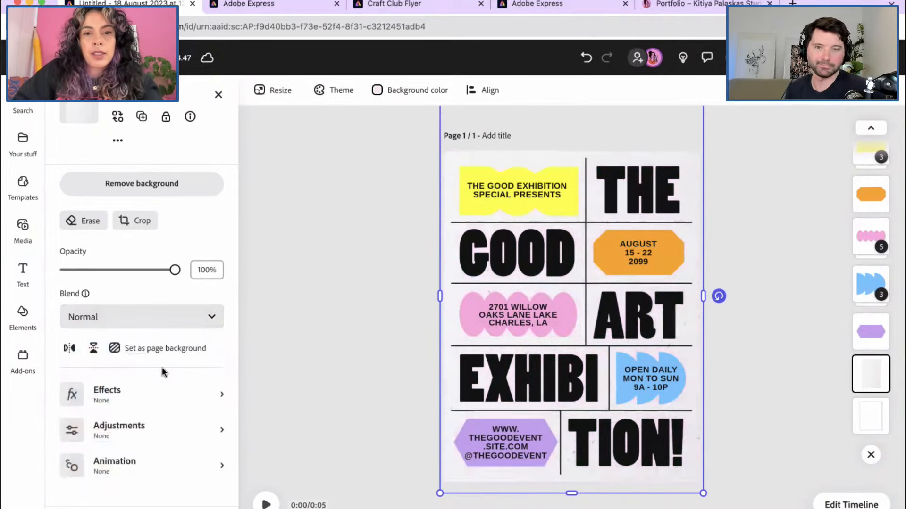
click(213, 318)
click(155, 458)
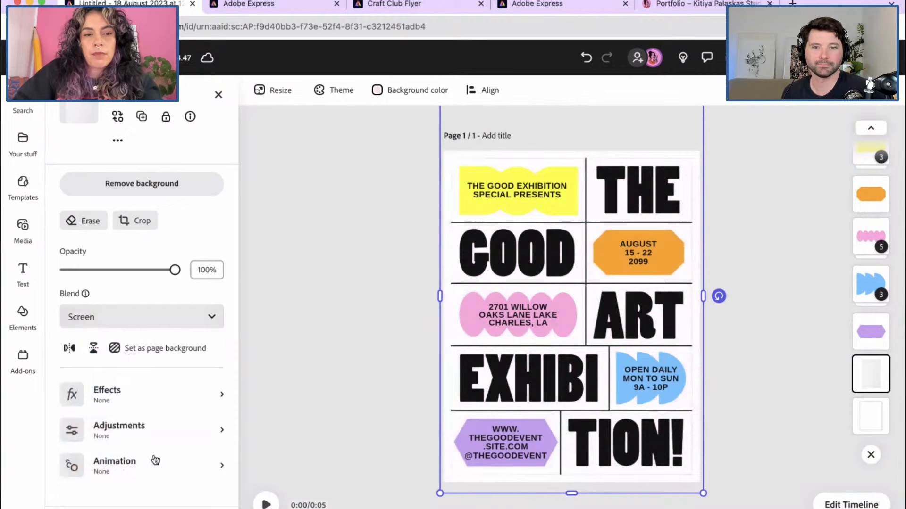
click(208, 318)
click(156, 413)
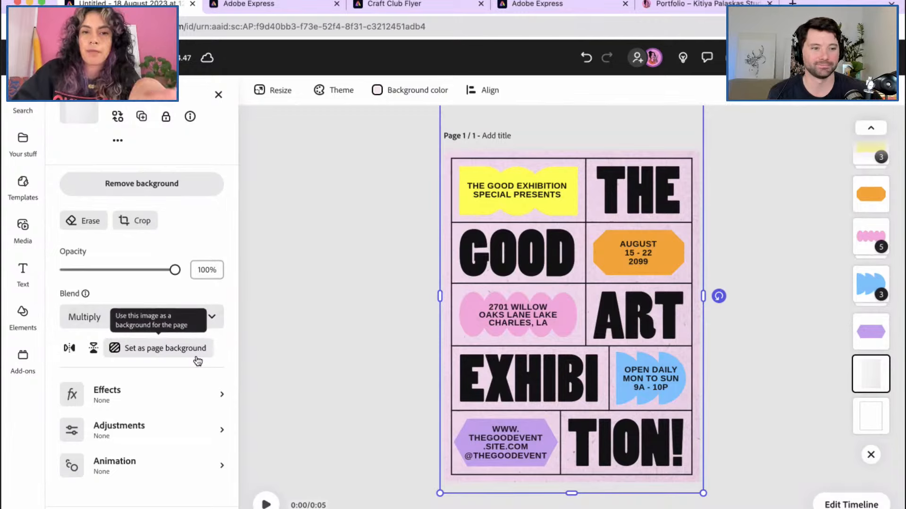
Examine the basic and duotone effects available for the paper texture image.
click(223, 395)
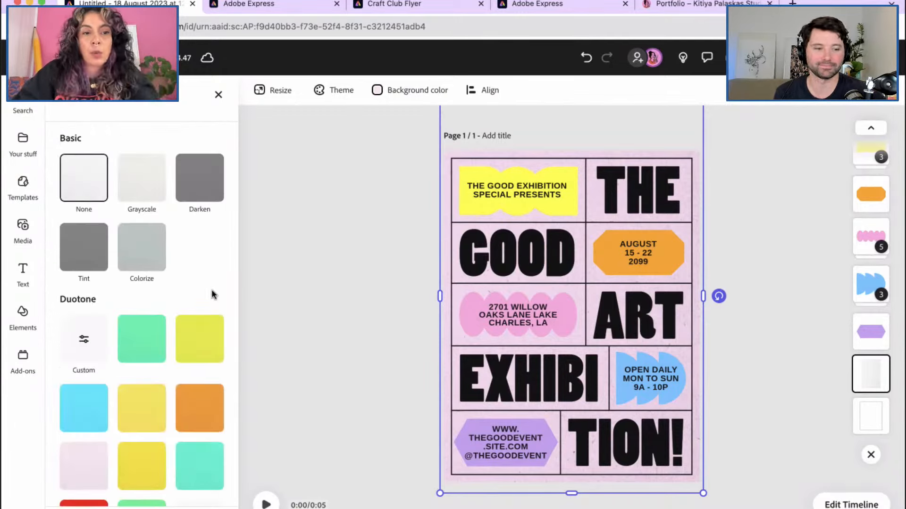
scroll(211, 290, down, 2)
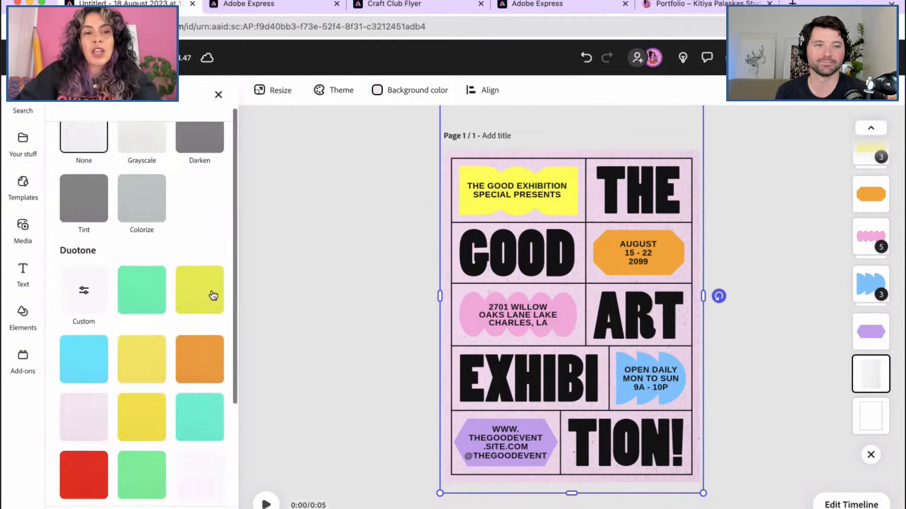
scroll(213, 296, down, 4)
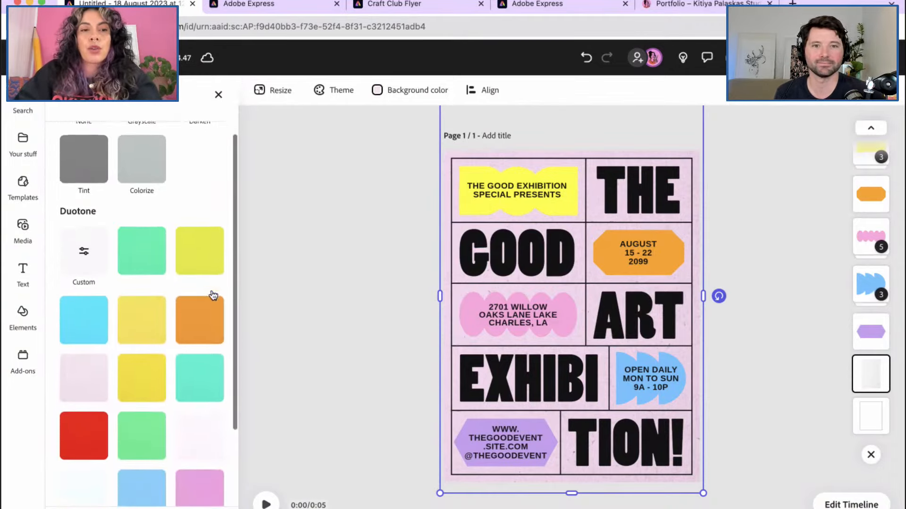
scroll(212, 294, down, 2)
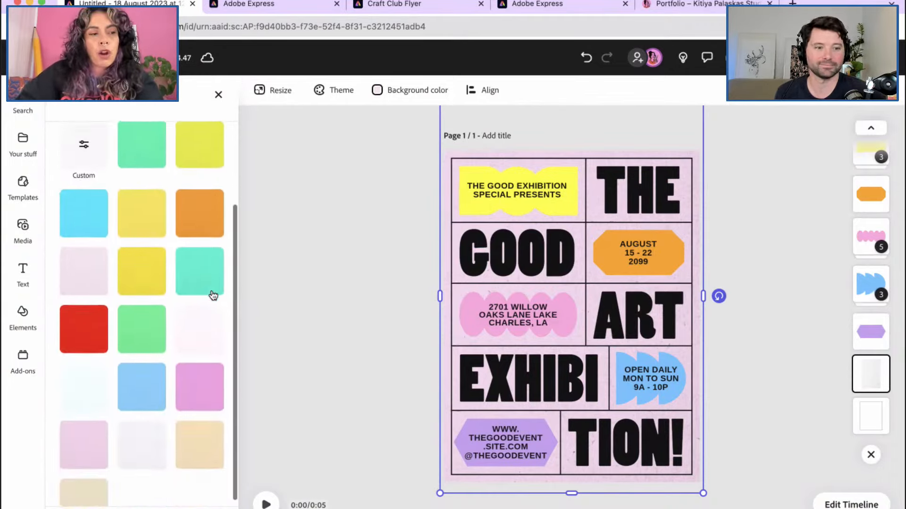
scroll(214, 295, up, 3)
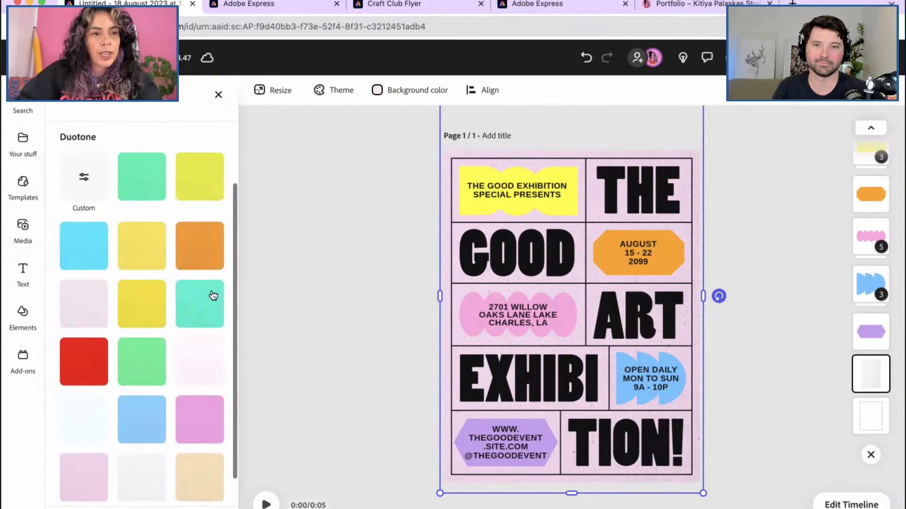
scroll(210, 296, up, 2)
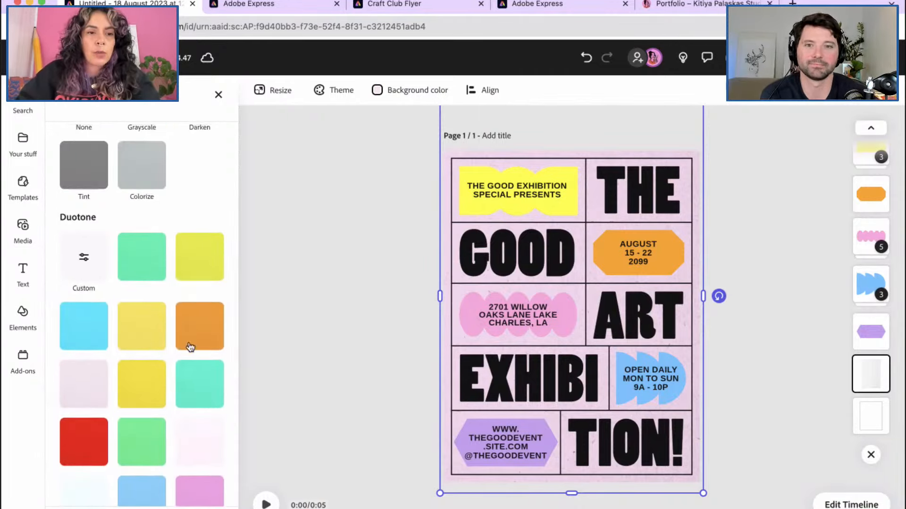
scroll(172, 293, up, 3)
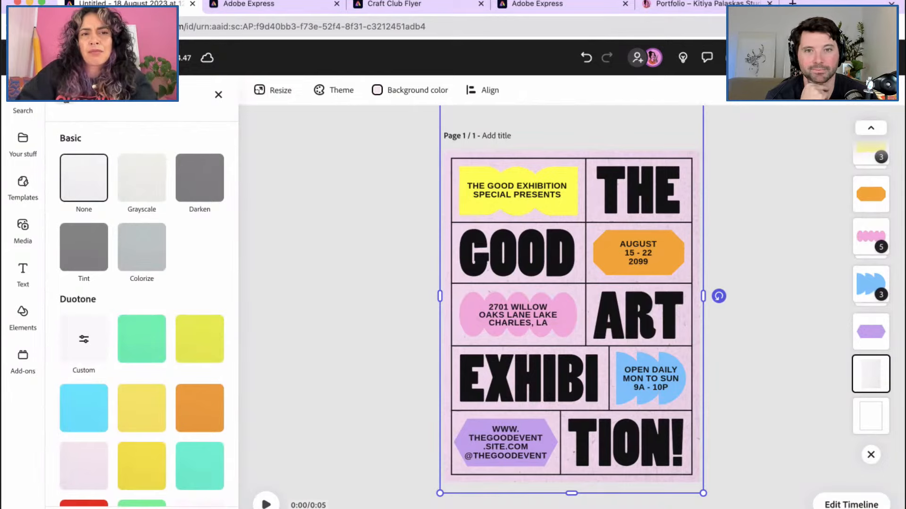
click(65, 94)
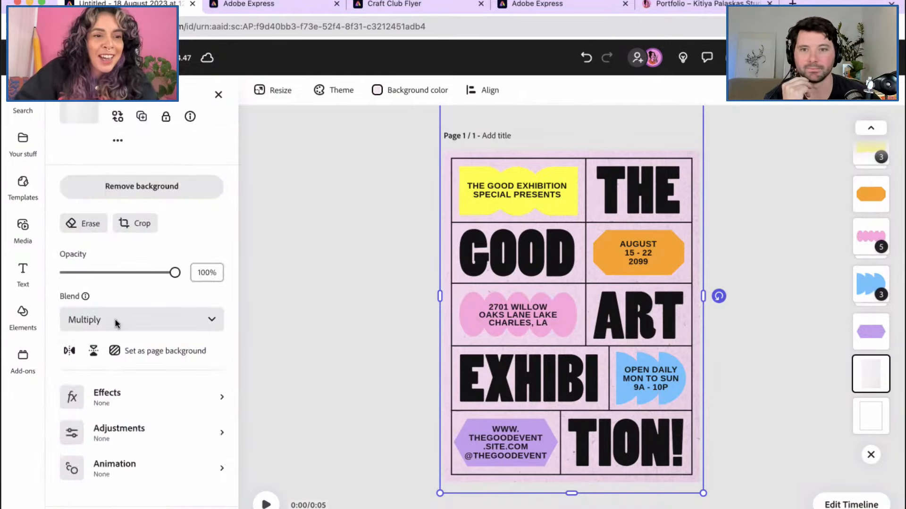
Examine the light, colour and detail adjustments and the animation options for the paper texture image.
click(220, 435)
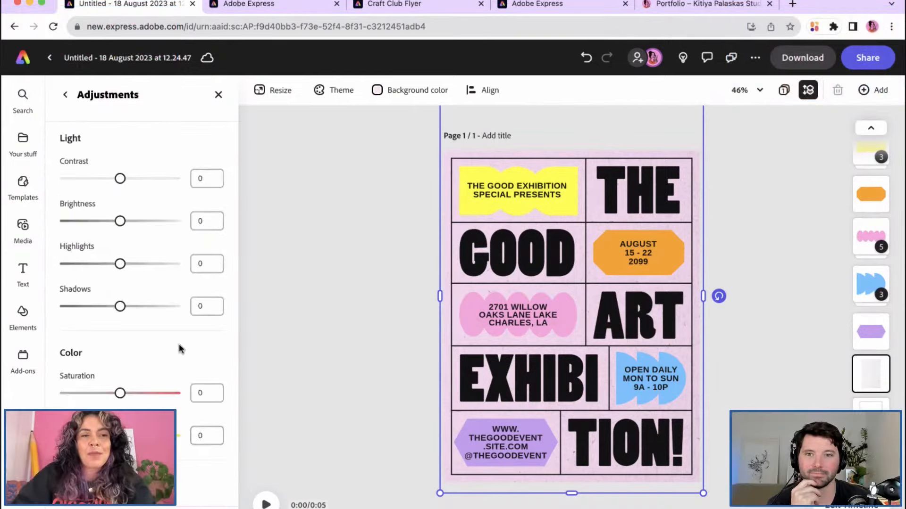
scroll(179, 349, down, 3)
scroll(179, 350, down, 2)
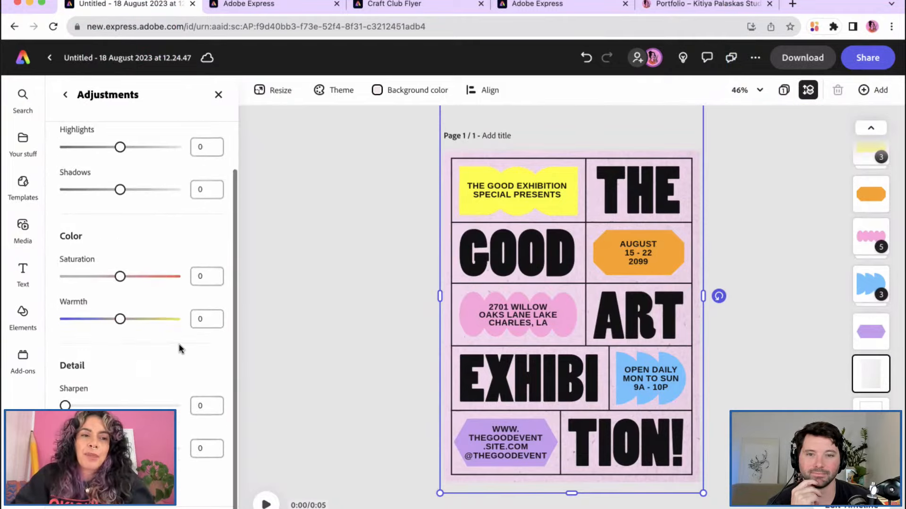
scroll(179, 350, up, 4)
scroll(176, 352, up, 1)
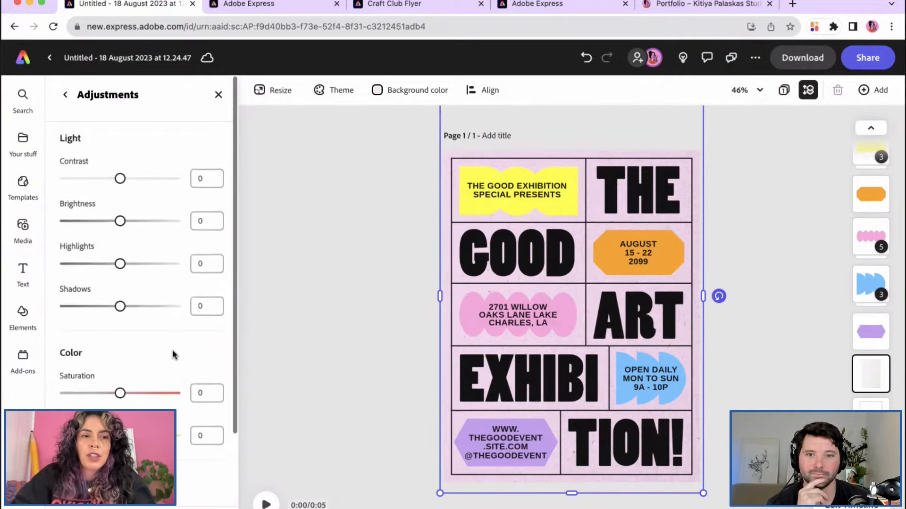
mouse_move(121, 393)
mouse_down()
mouse_move(145, 395)
mouse_move(120, 395)
mouse_up()
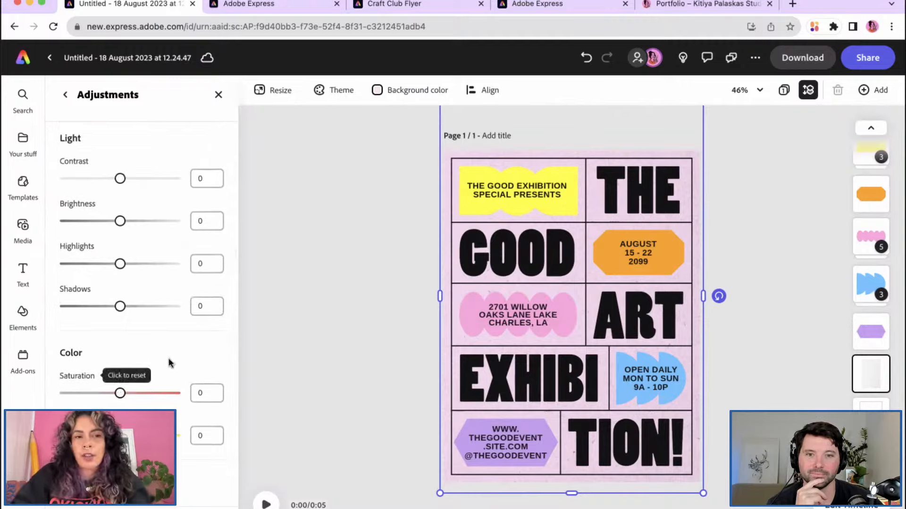
scroll(169, 364, down, 3)
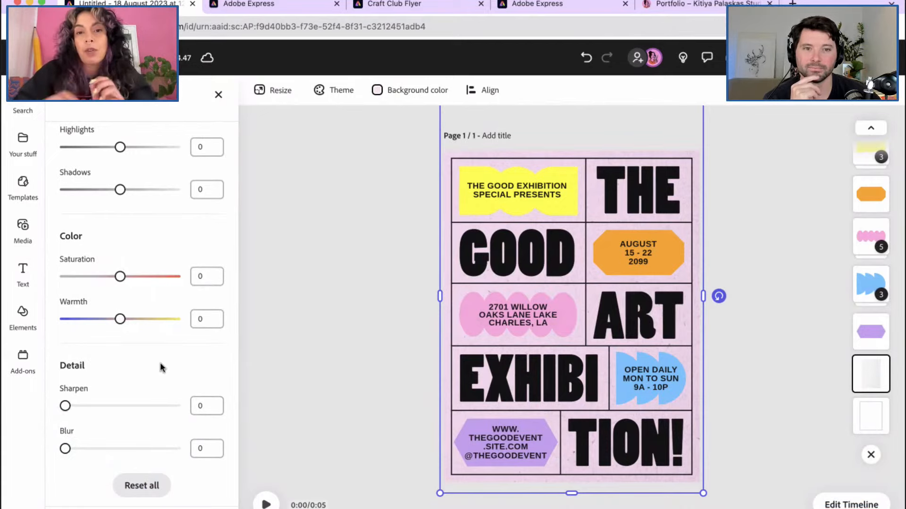
click(72, 104)
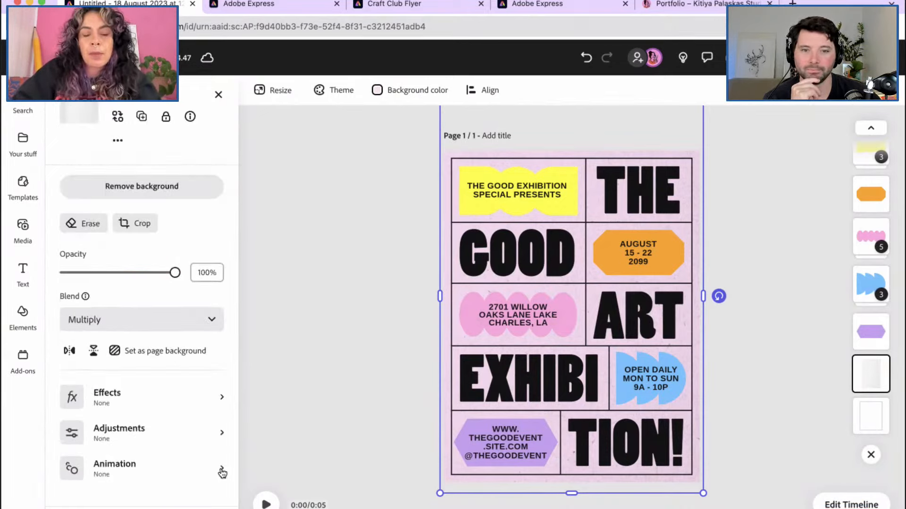
click(222, 472)
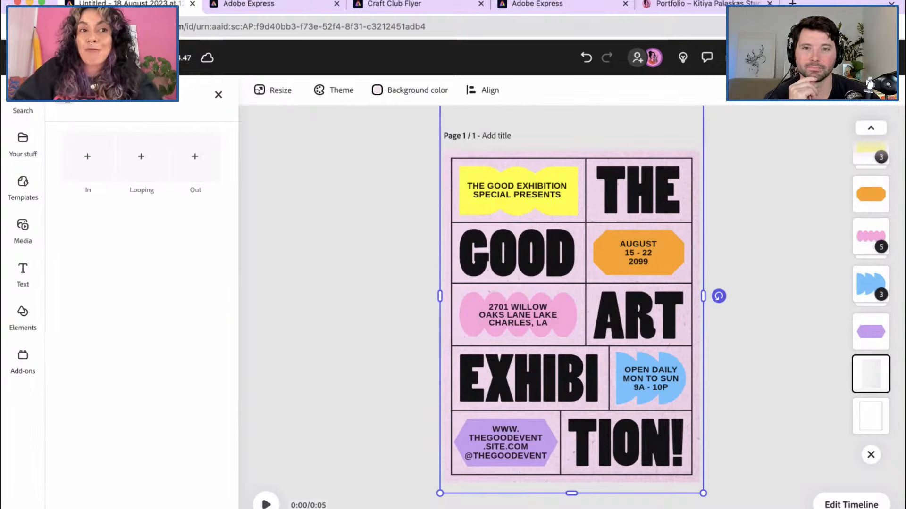
click(66, 100)
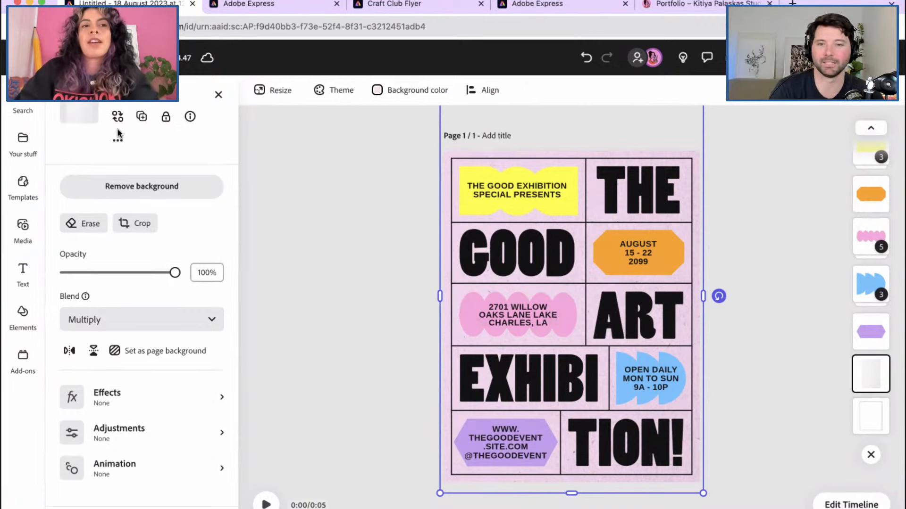
Try locking the paper texture layer, then reselect it in the layer stack and unlock it.
click(166, 122)
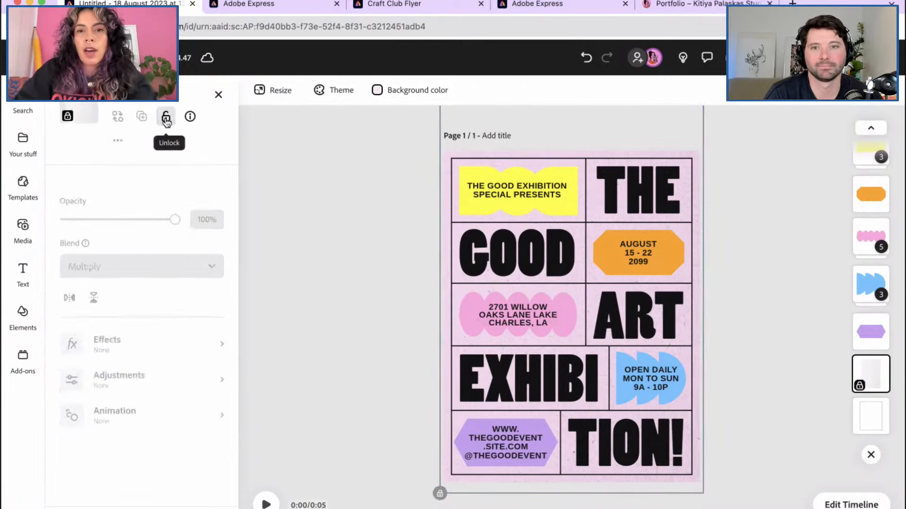
click(218, 95)
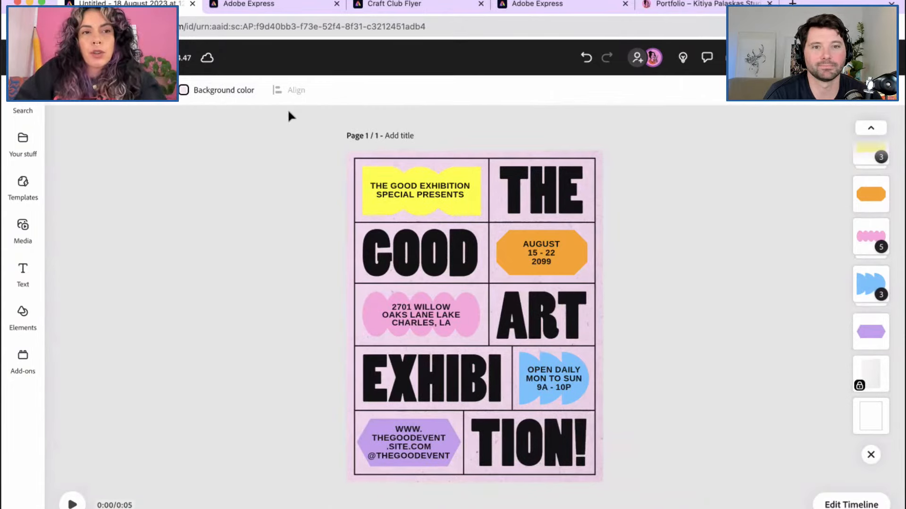
click(870, 374)
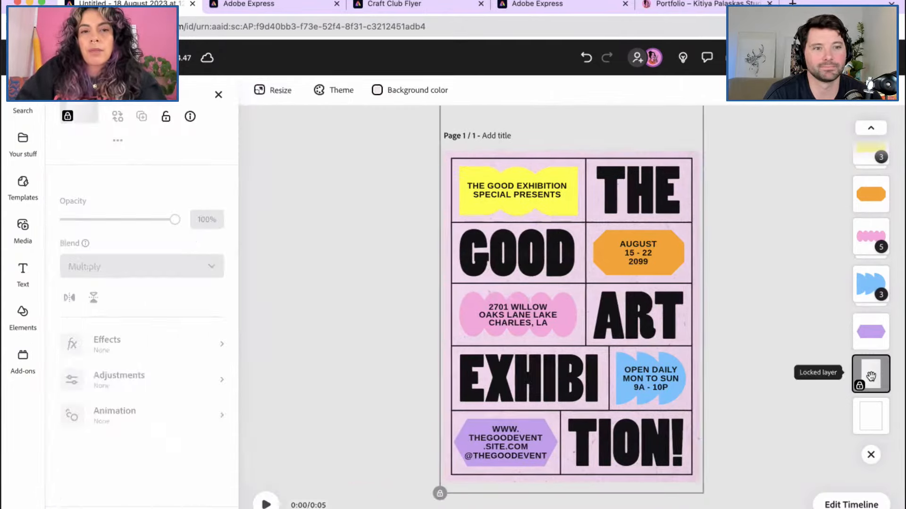
click(165, 117)
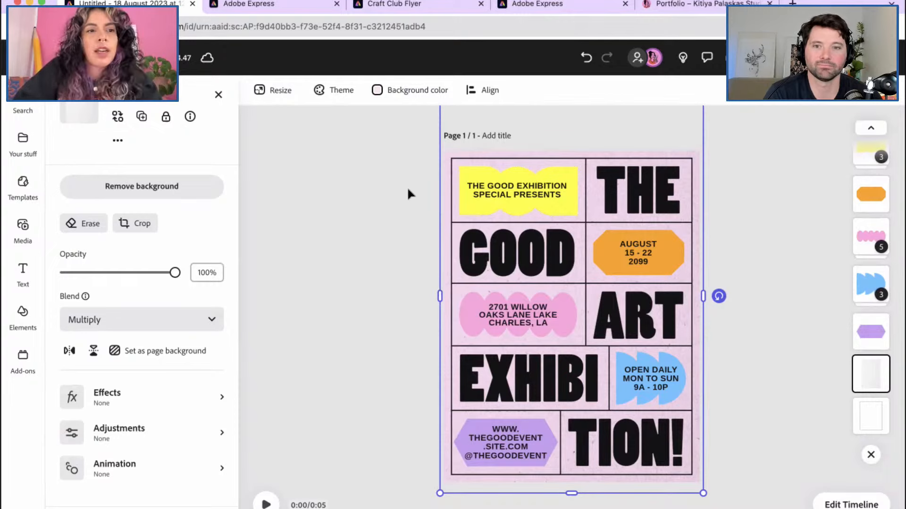
Search the photo library for "paper".
click(24, 228)
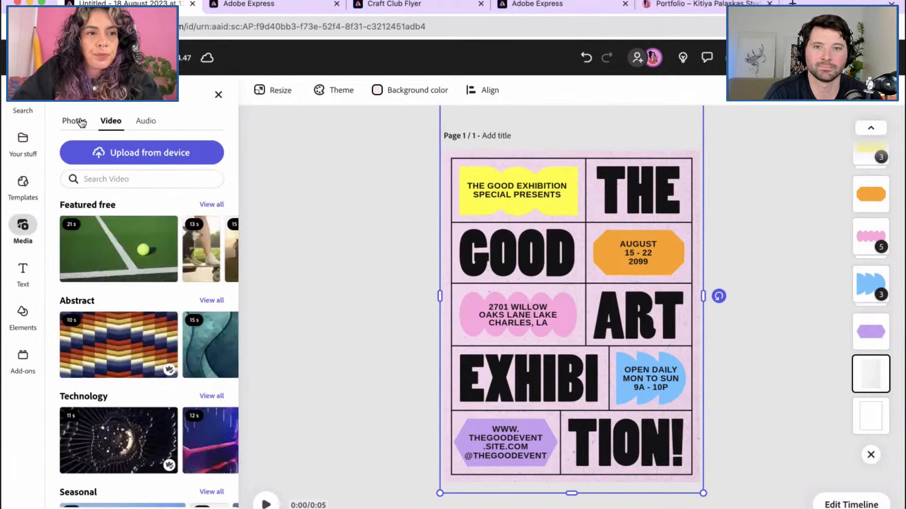
click(76, 122)
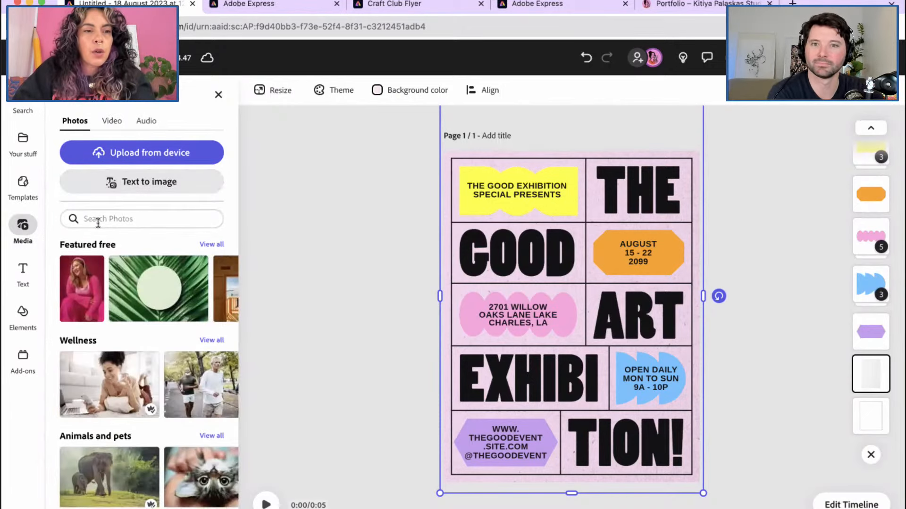
click(99, 220)
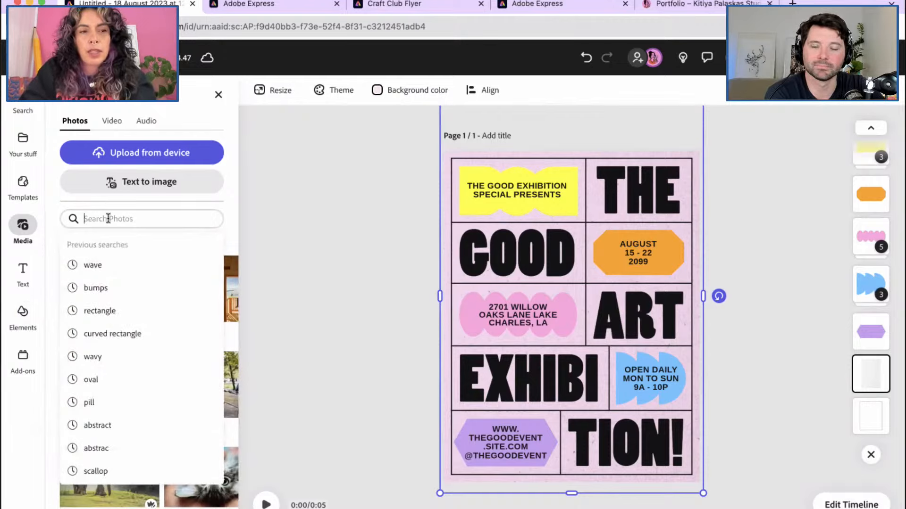
text(cr)
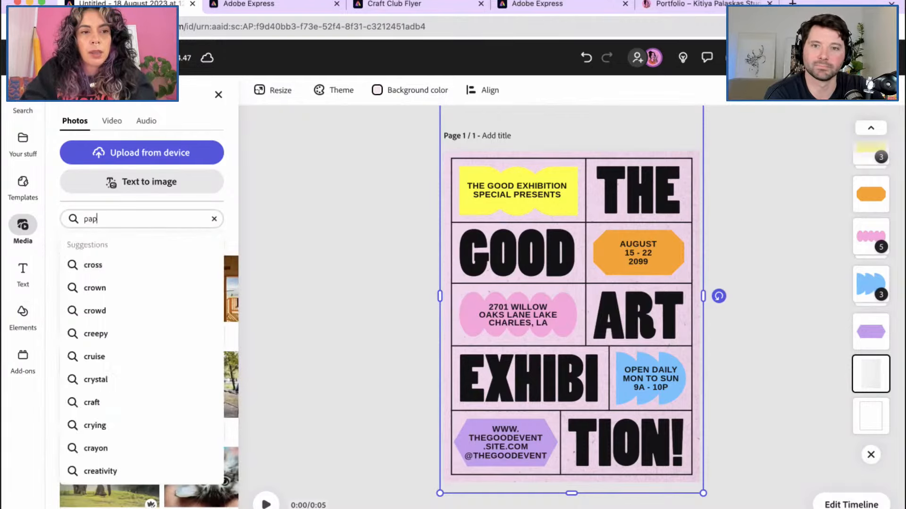
key(BackSpace)
key(BackSpace)
text(paper)
key(Return)
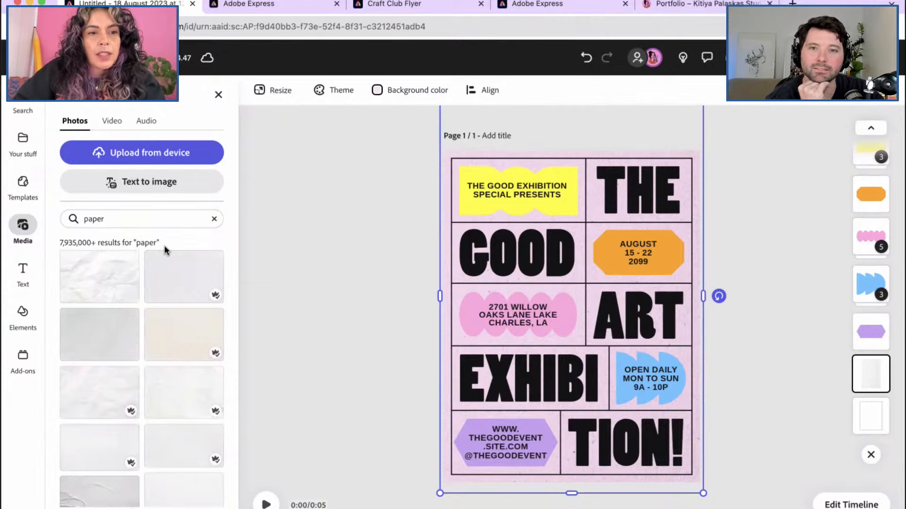
Browse the paper photos and add the crumpled white paper image to the flyer.
mouse_move(217, 300)
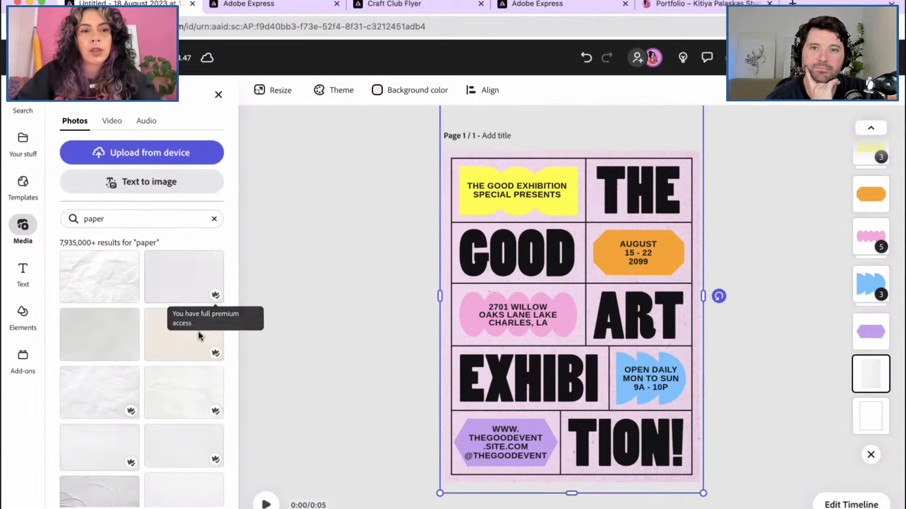
scroll(184, 368, down, 10)
scroll(181, 377, down, 5)
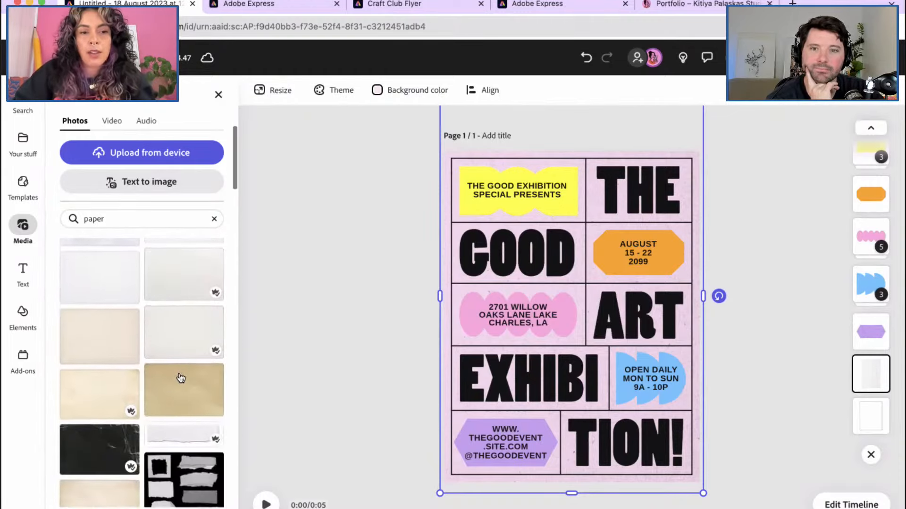
scroll(181, 378, down, 4)
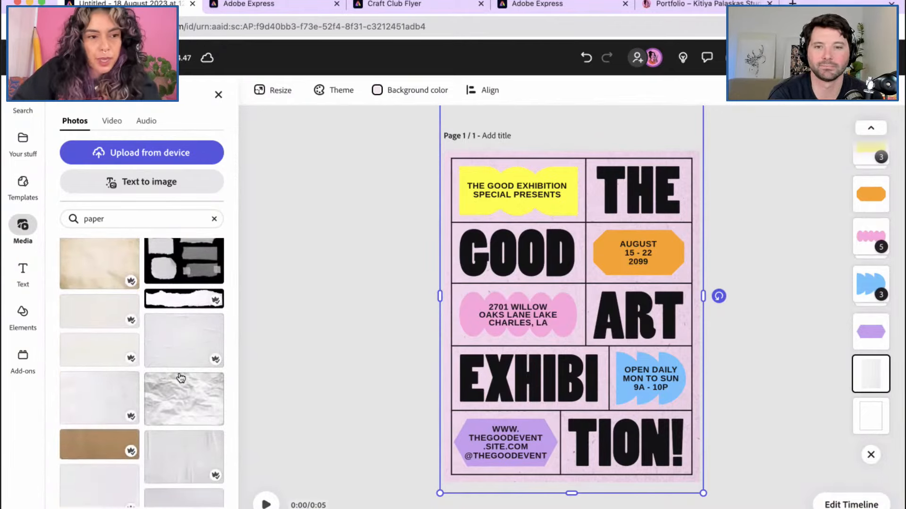
scroll(181, 378, down, 3)
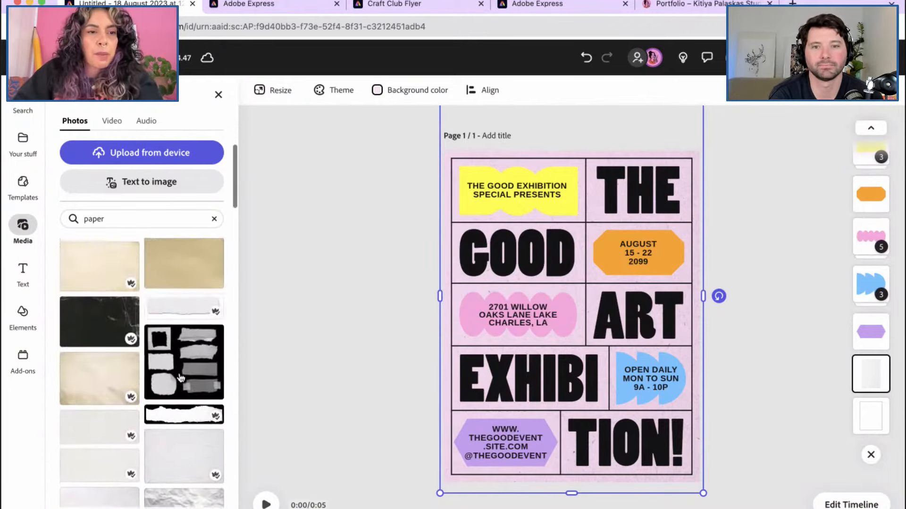
scroll(180, 378, up, 6)
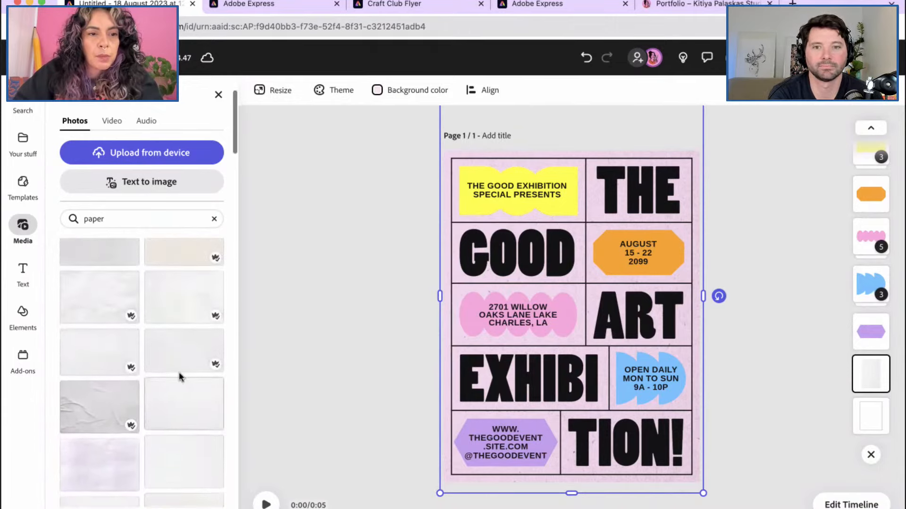
scroll(181, 378, up, 2)
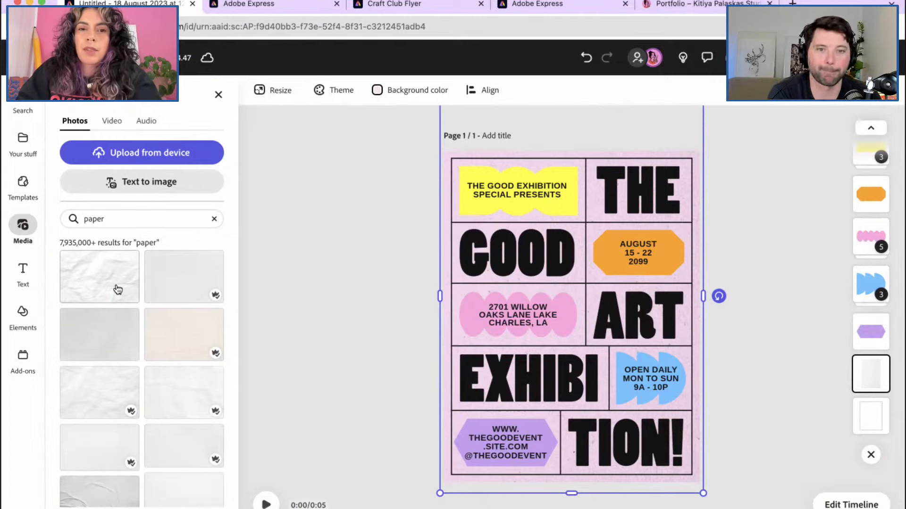
click(117, 289)
click(508, 197)
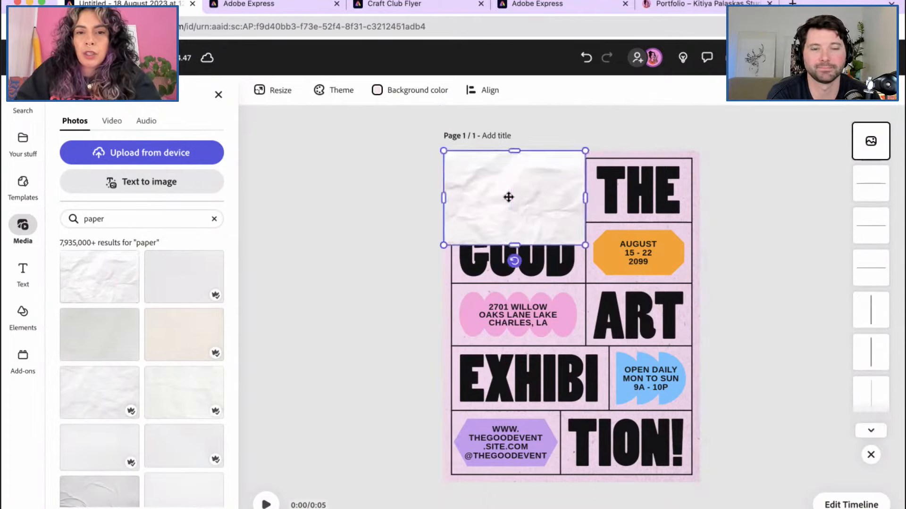
Rotate the crumpled paper image to portrait, align it with the page's upper-left corner and enlarge it to cover the whole flyer.
drag(508, 198, 508, 231)
click(218, 94)
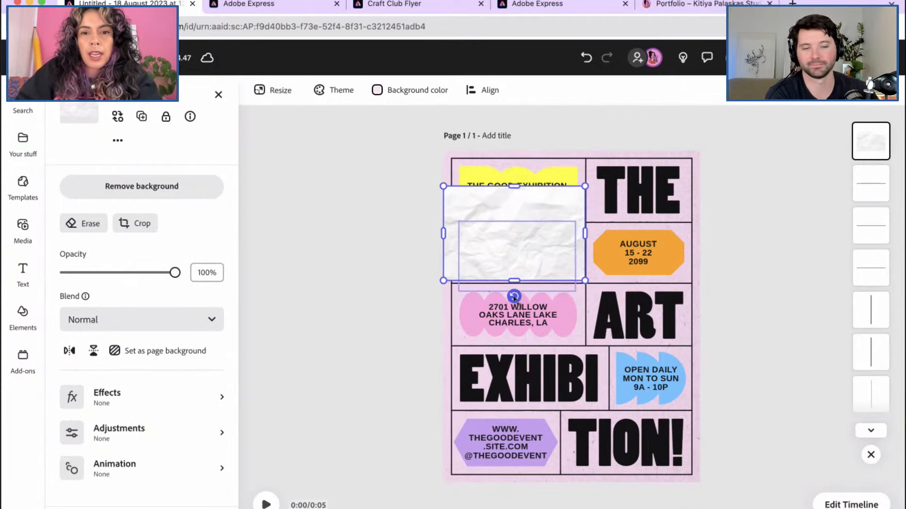
drag(514, 296, 474, 237)
drag(535, 217, 508, 206)
drag(538, 292, 779, 486)
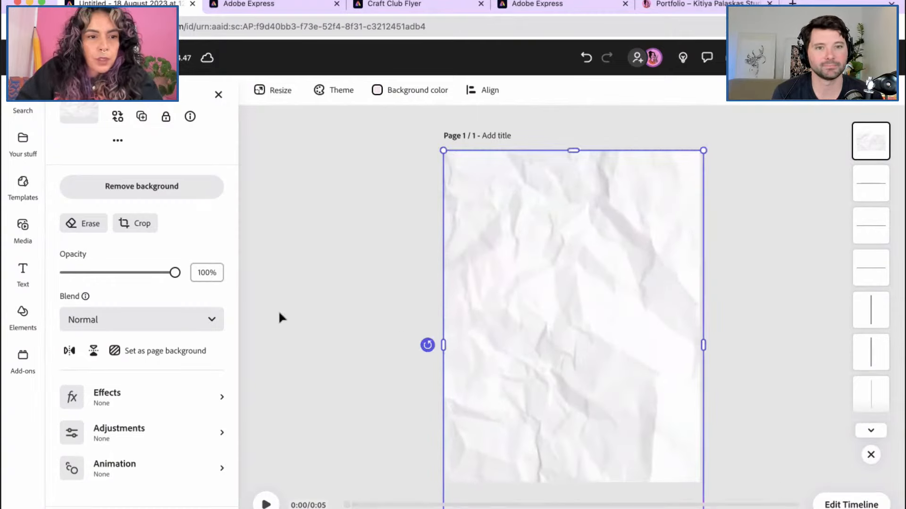
click(383, 90)
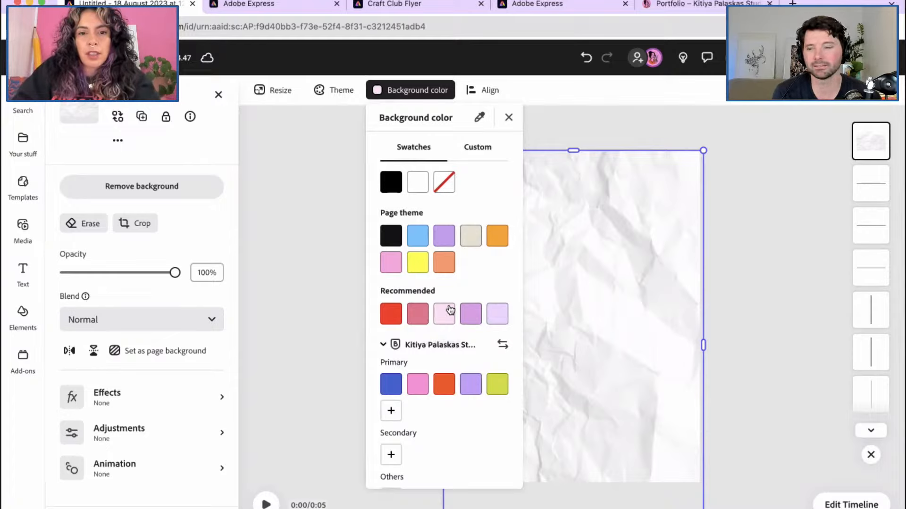
scroll(447, 312, down, 2)
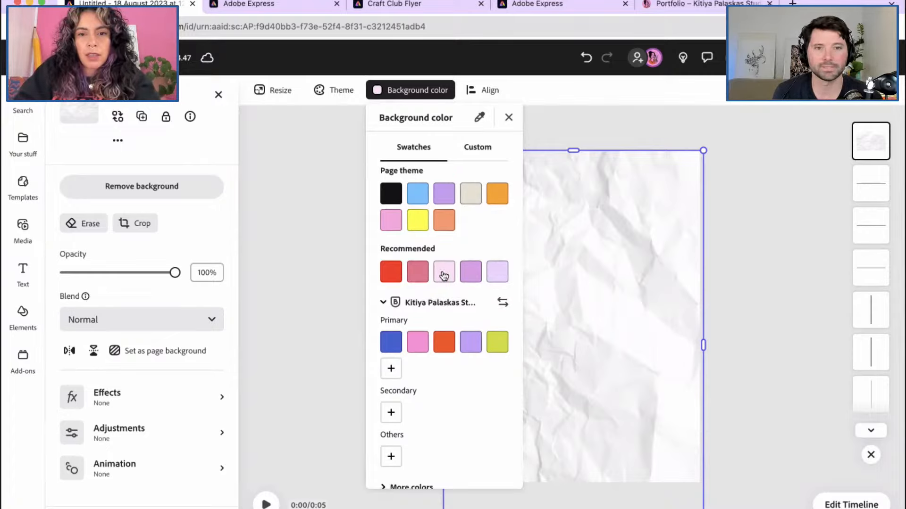
click(384, 224)
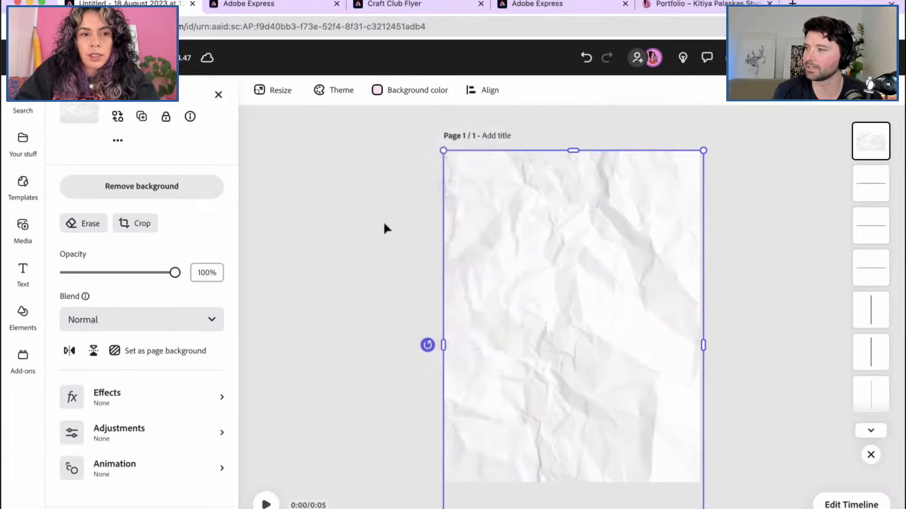
Set the crumpled paper image's blend mode to Multiply and shift it slightly up and to the left on the flyer.
click(211, 323)
click(159, 407)
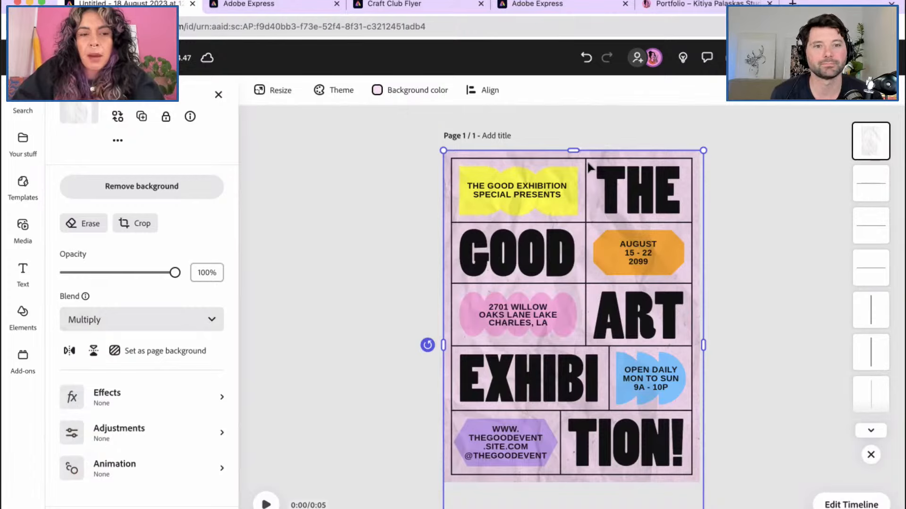
drag(606, 155, 583, 159)
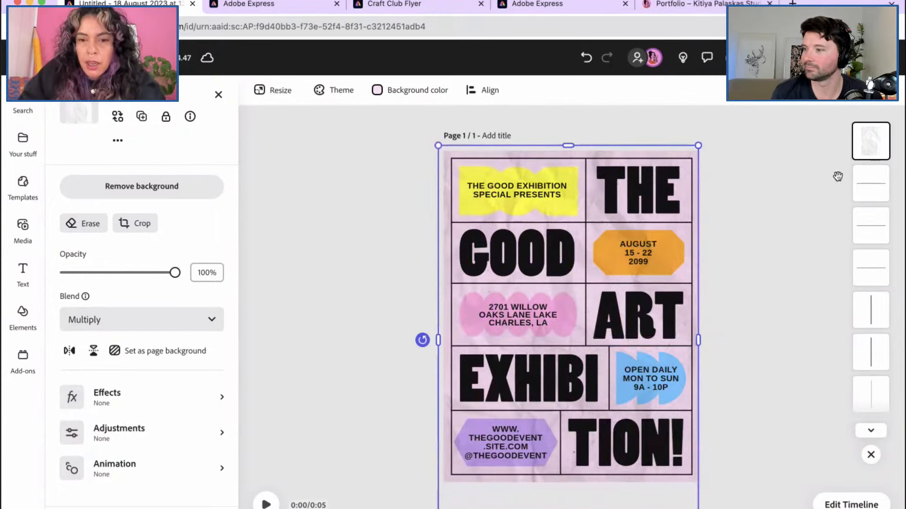
Move the crumpled paper layer below the purple shape and above the other paper texture in the stack, and lock it.
scroll(870, 143, down, 1)
drag(872, 417, 873, 457)
scroll(873, 457, down, 4)
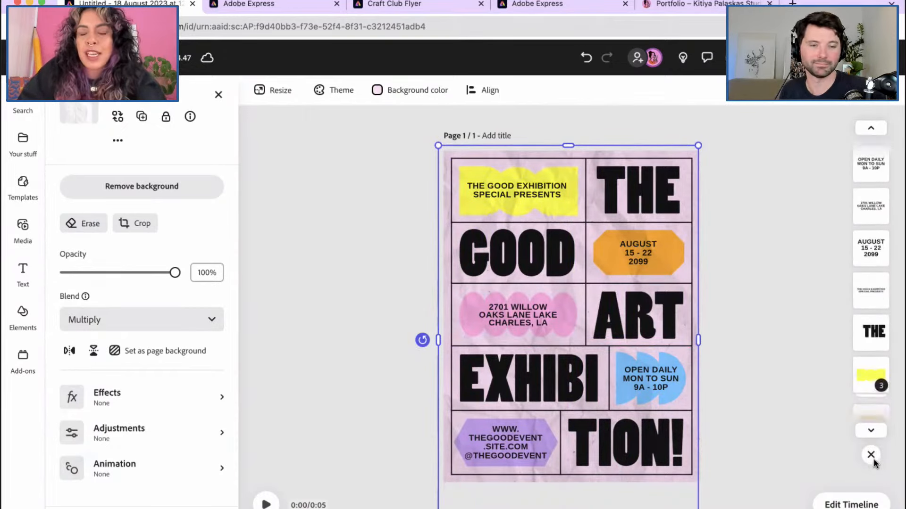
scroll(875, 401, down, 1)
scroll(875, 392, down, 3)
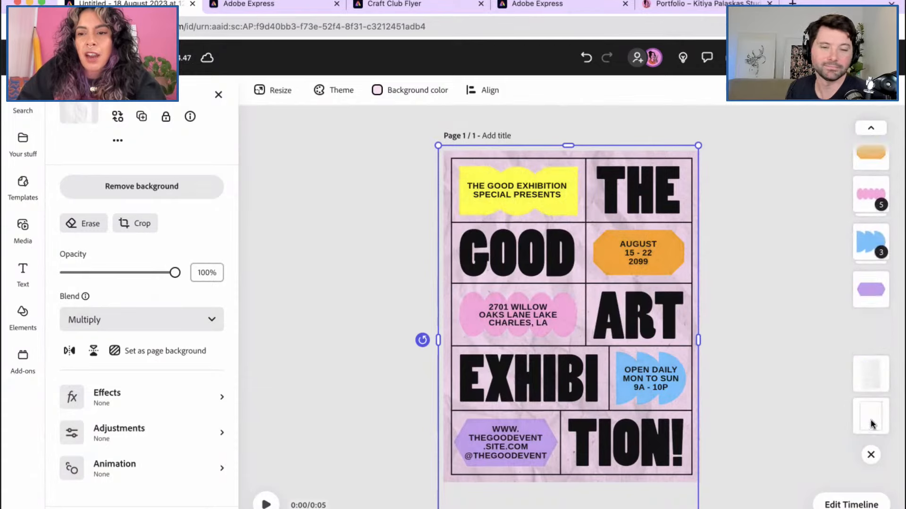
drag(870, 343, 870, 335)
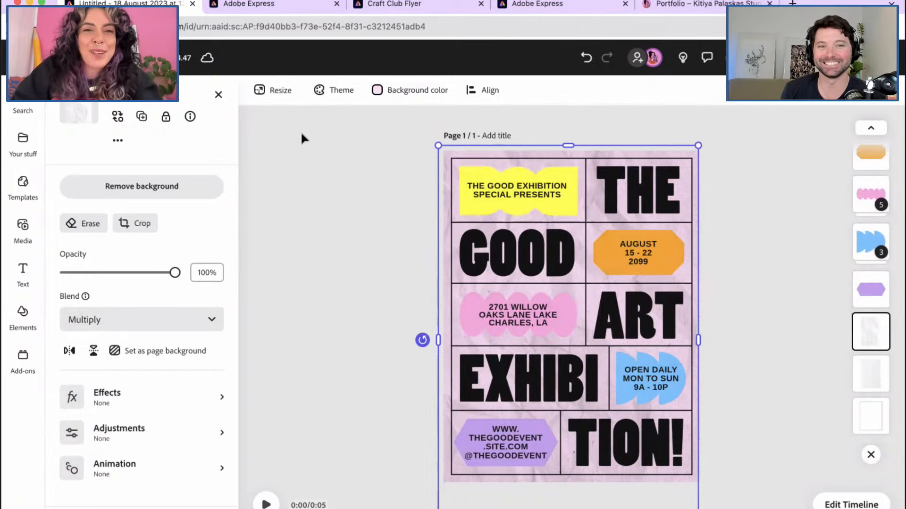
click(166, 117)
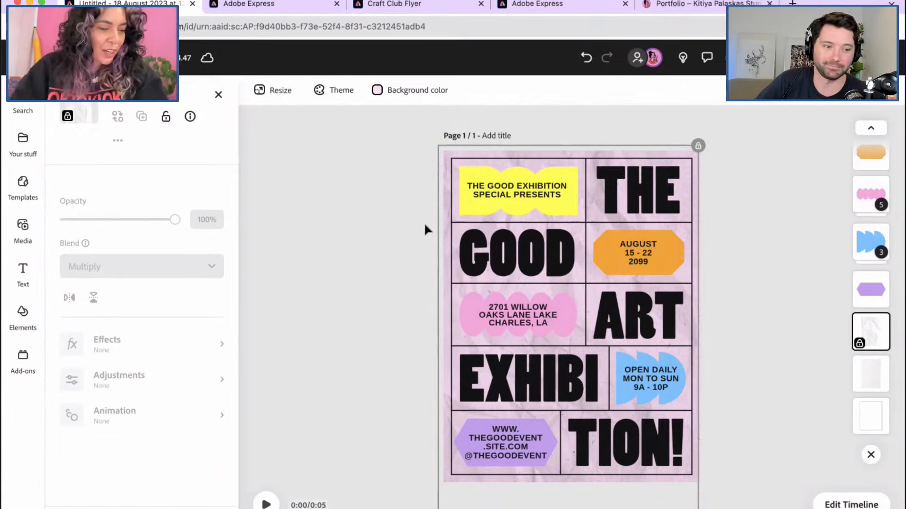
Ungroup the yellow shapes behind "THE GOOD EXHIBITION SPECIAL PRESENTS".
click(565, 216)
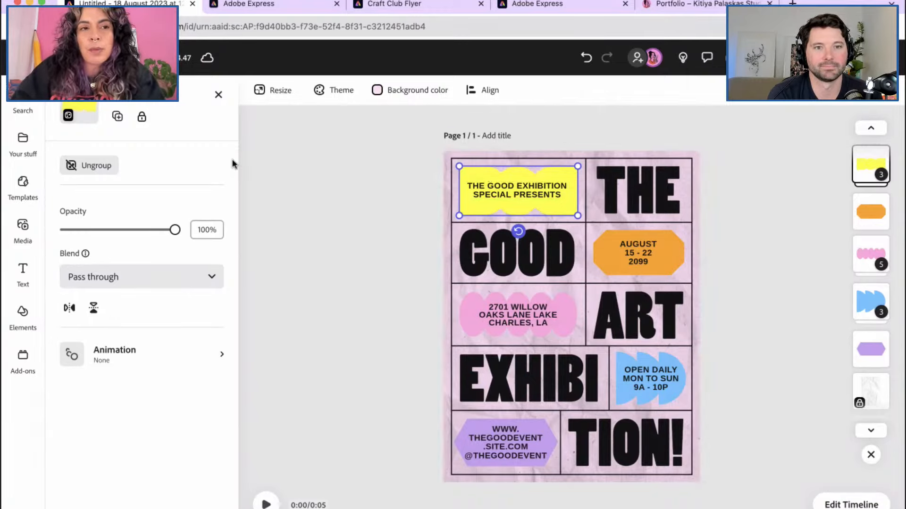
click(87, 166)
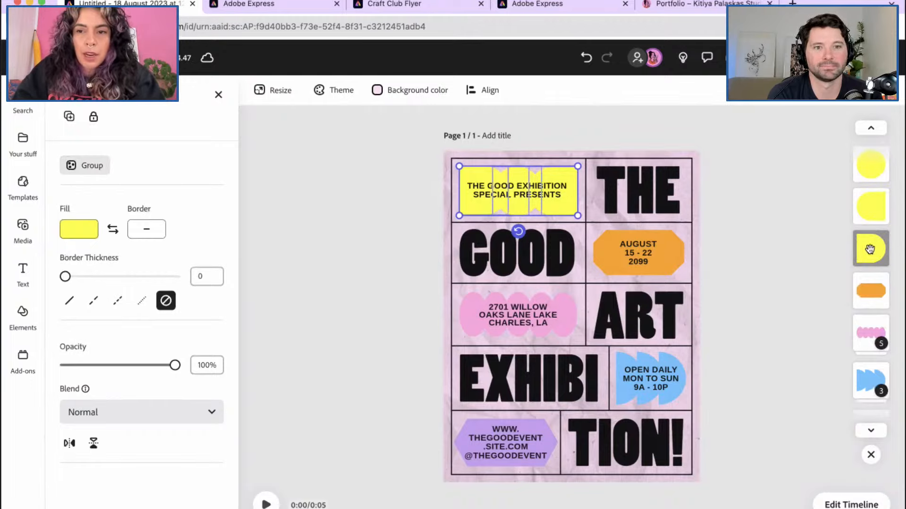
Browse the design assets, backgrounds and shapes available in the element library.
click(25, 314)
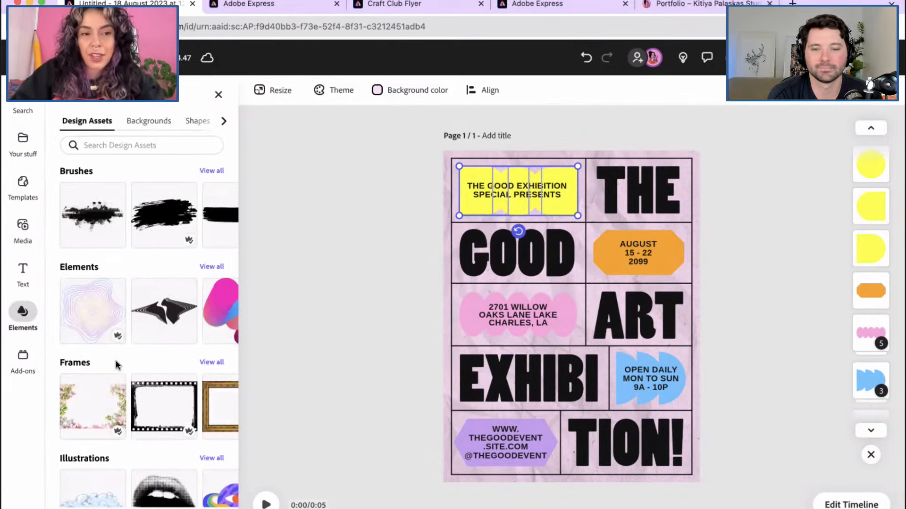
scroll(115, 364, down, 5)
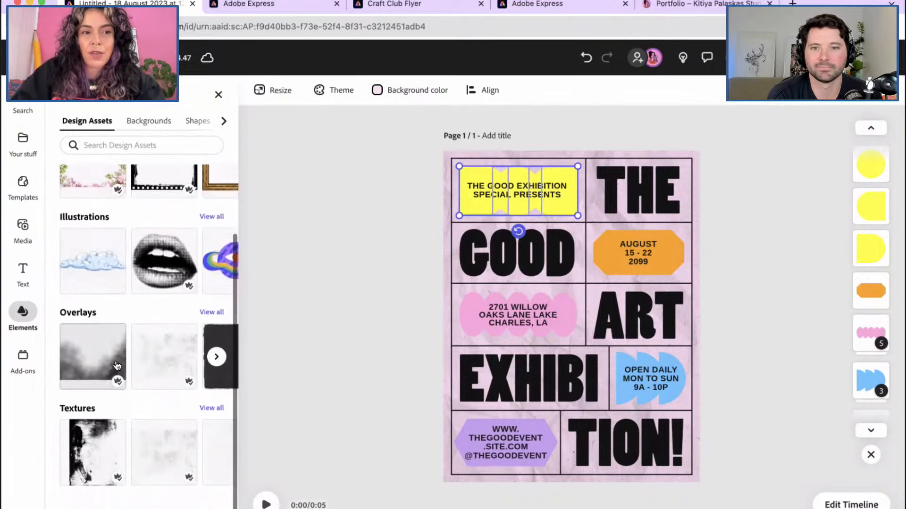
scroll(117, 366, up, 4)
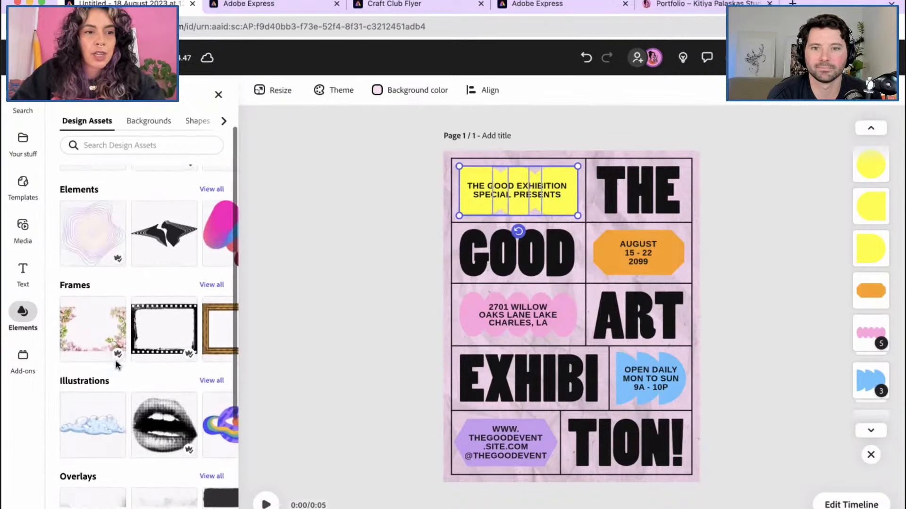
scroll(115, 362, up, 2)
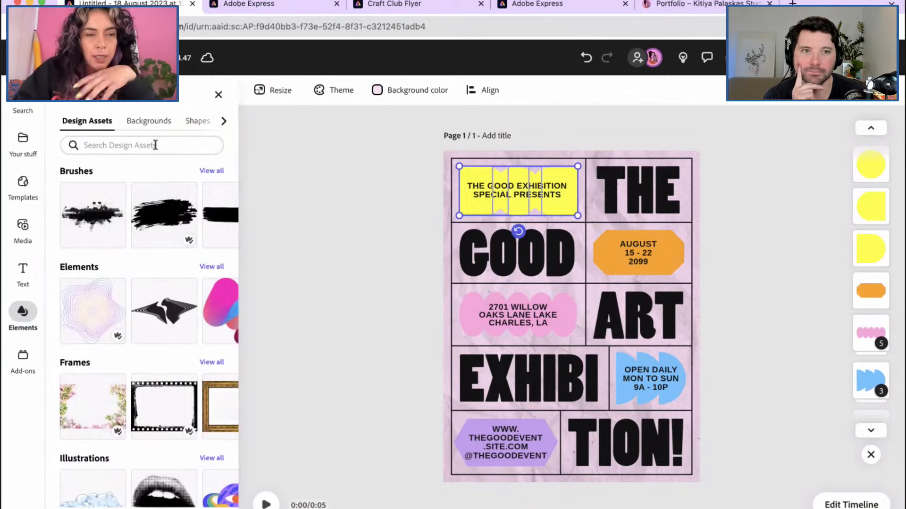
click(148, 122)
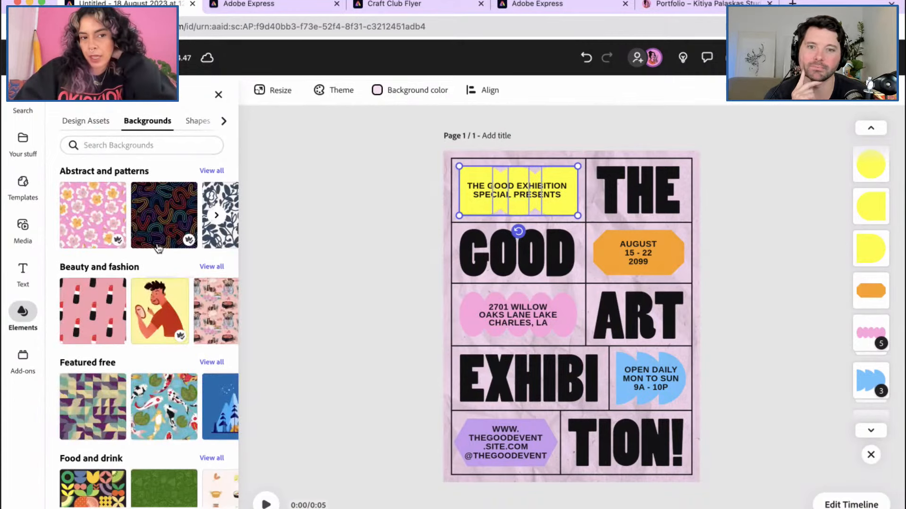
scroll(159, 248, down, 1)
scroll(159, 248, down, 9)
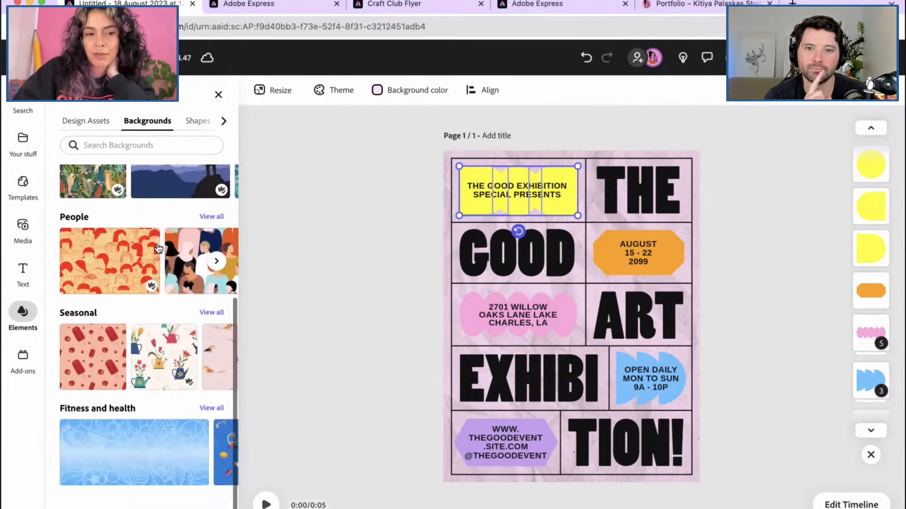
scroll(159, 249, up, 8)
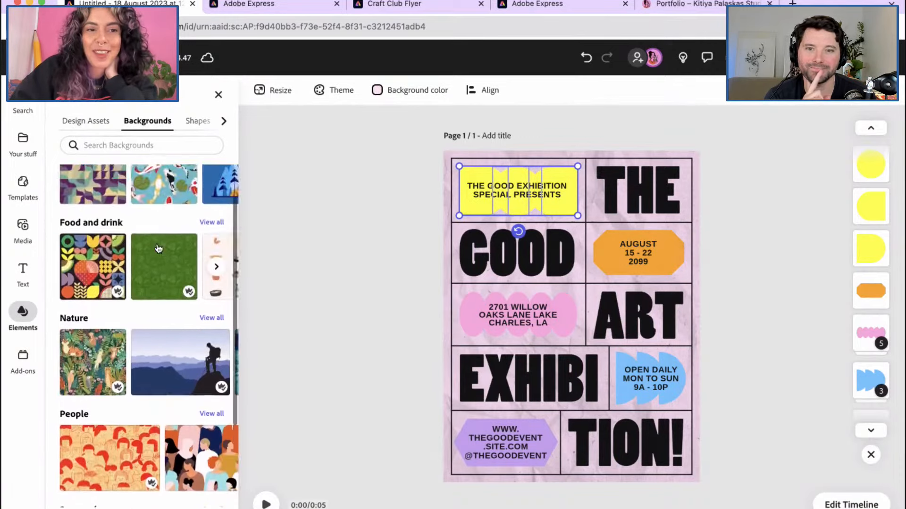
click(191, 121)
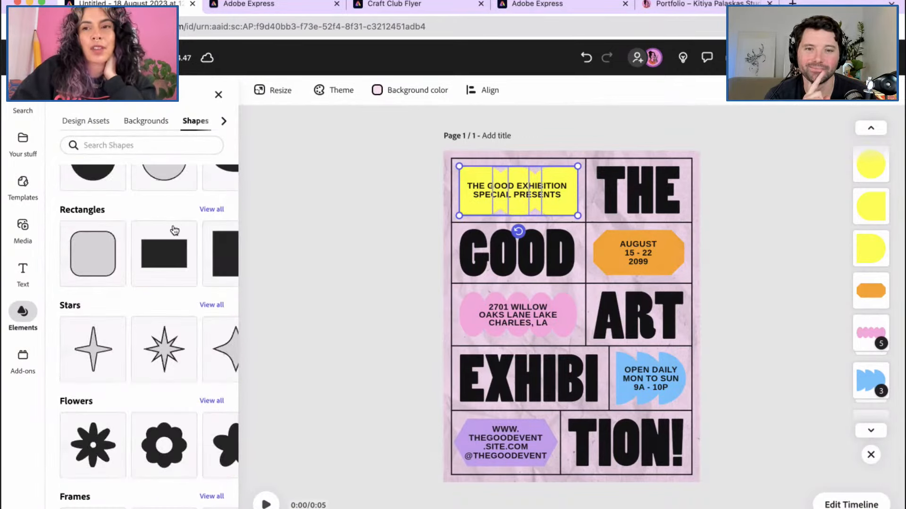
scroll(165, 242, up, 2)
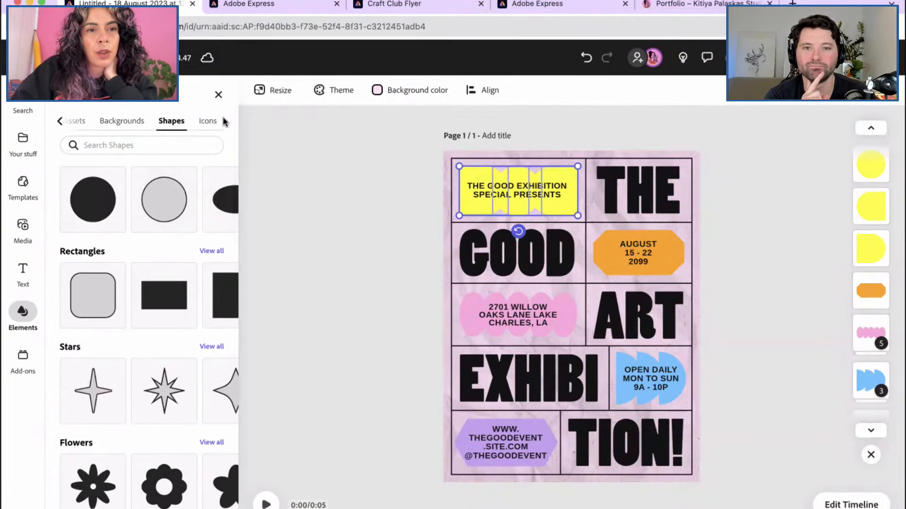
Look through the icon categories from plants to travel, and close the element library.
click(224, 121)
click(206, 122)
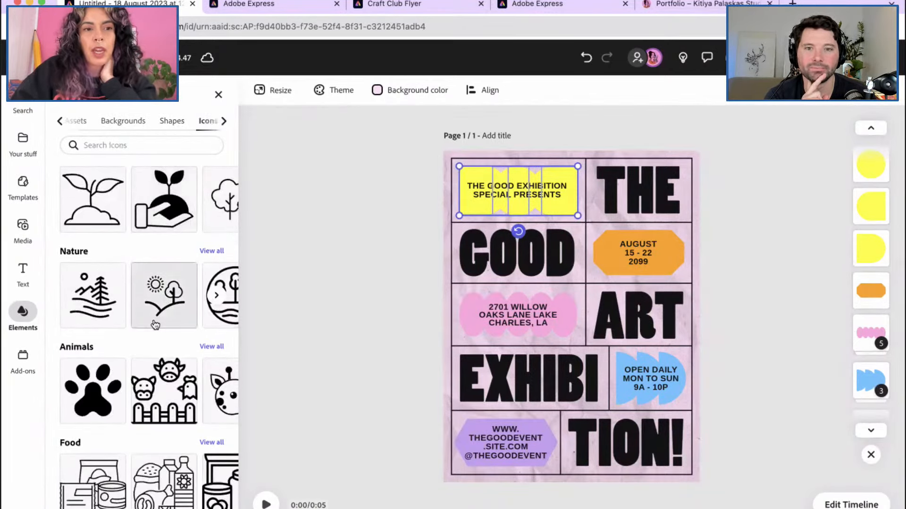
scroll(152, 352, down, 6)
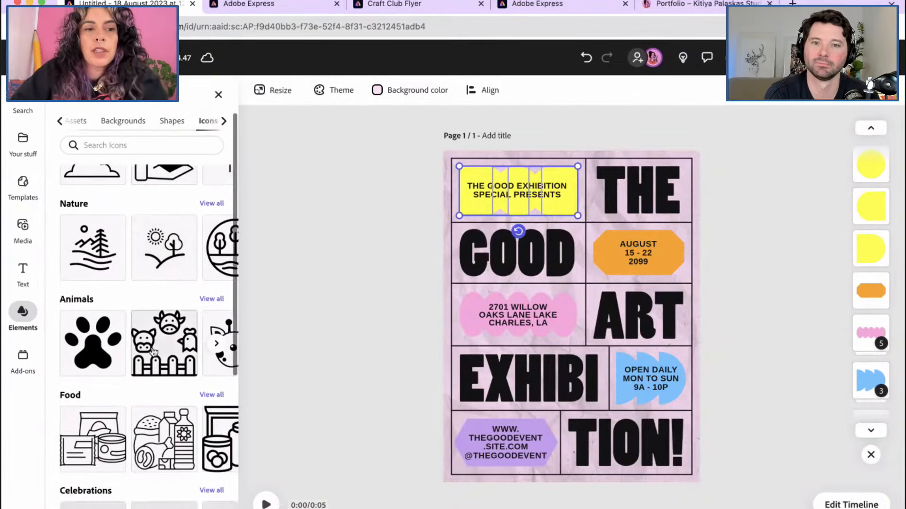
scroll(154, 351, down, 2)
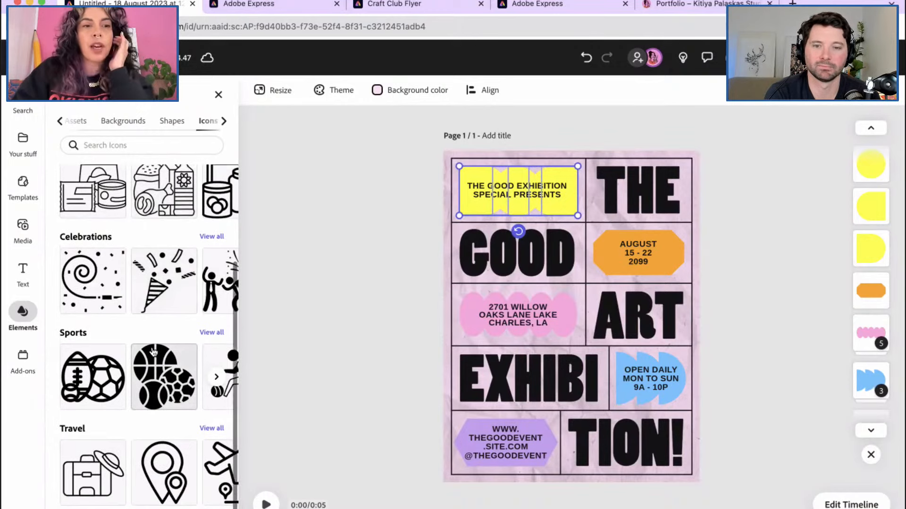
scroll(153, 352, up, 5)
scroll(152, 351, up, 3)
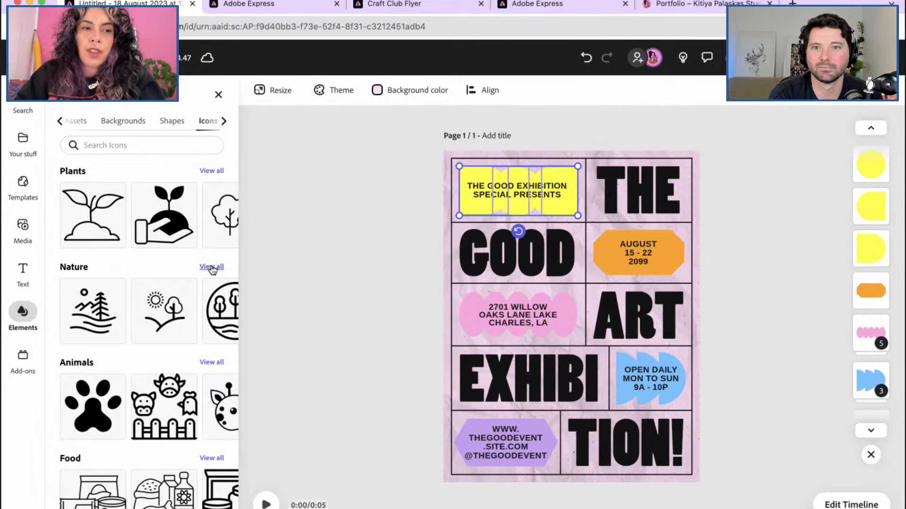
scroll(178, 380, down, 6)
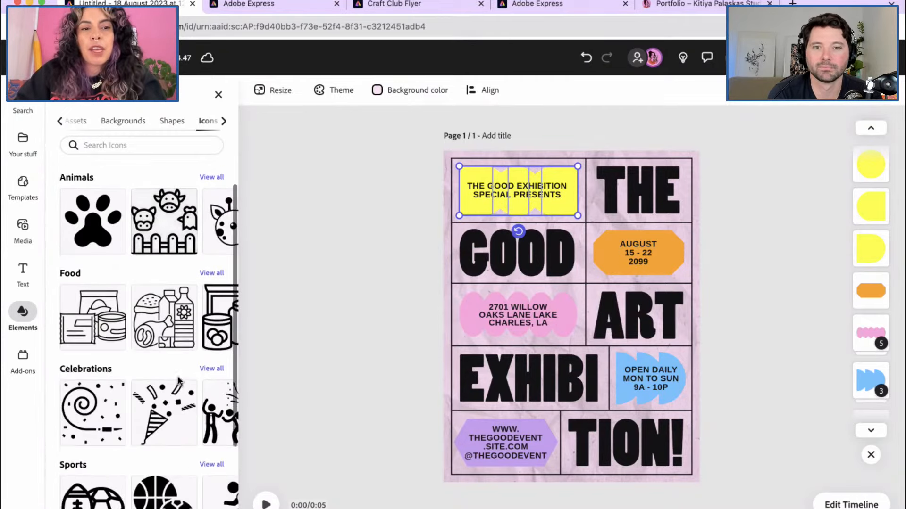
scroll(179, 380, down, 1)
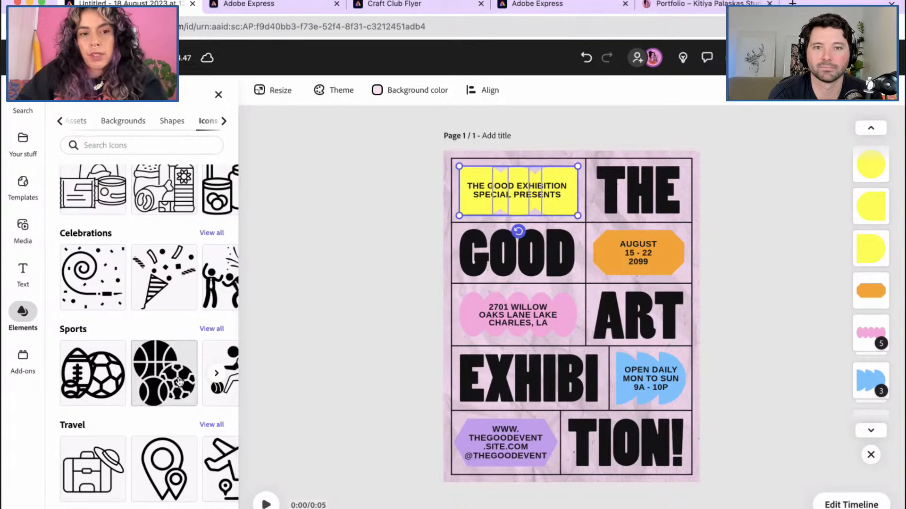
scroll(179, 380, up, 6)
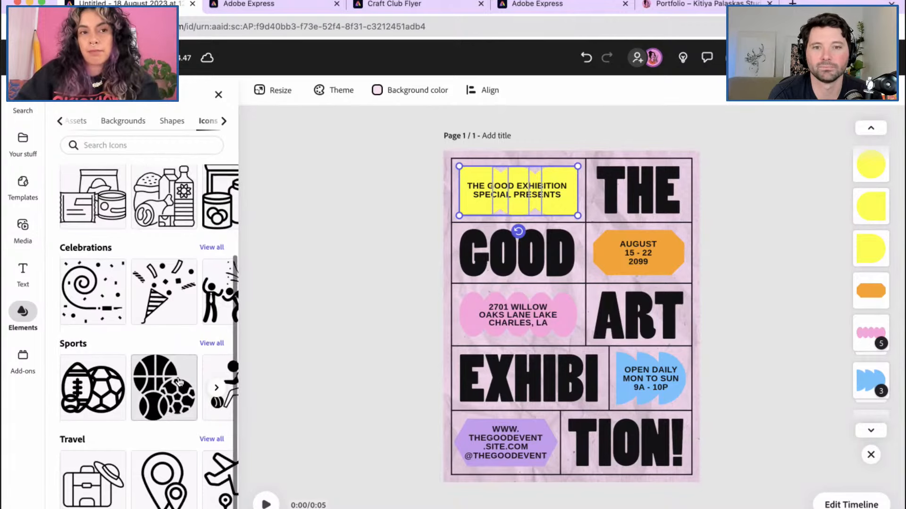
scroll(178, 381, up, 2)
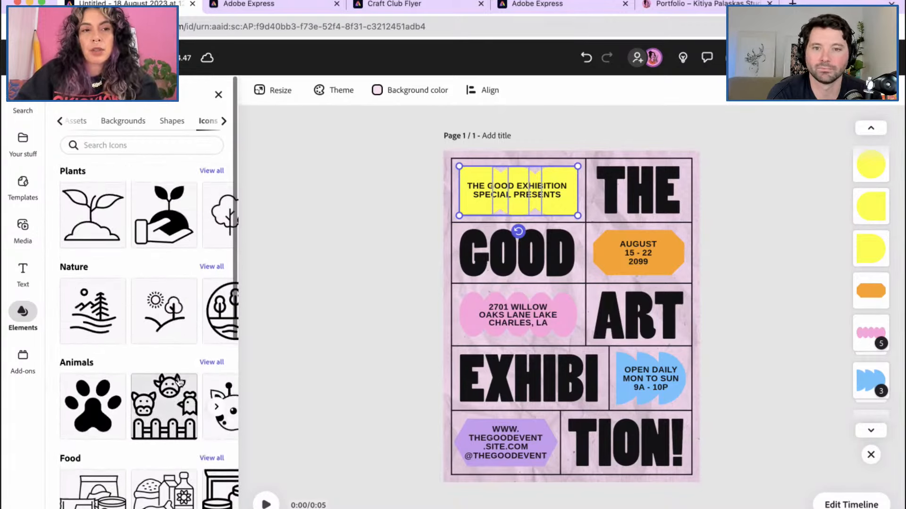
click(219, 96)
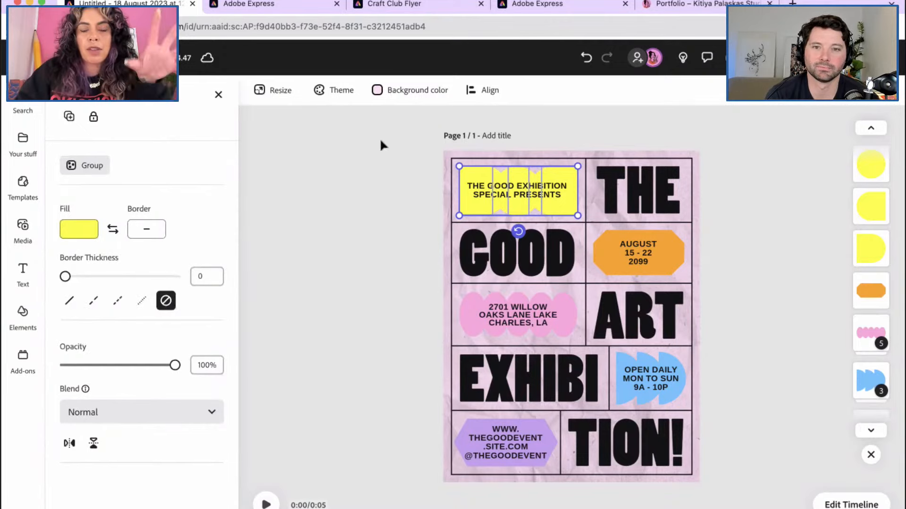
Delete the middle yellow circle behind the "THE GOOD EXHIBITION SPECIAL PRESENTS" text.
click(386, 195)
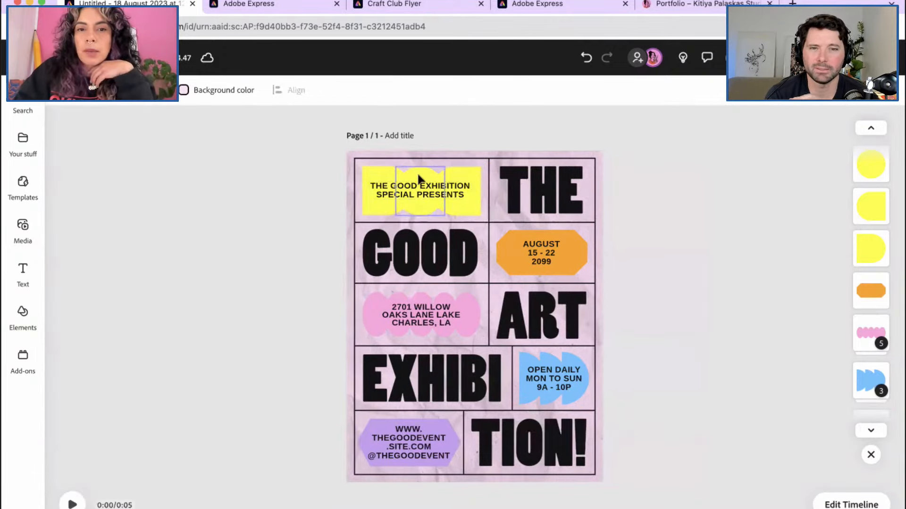
click(422, 172)
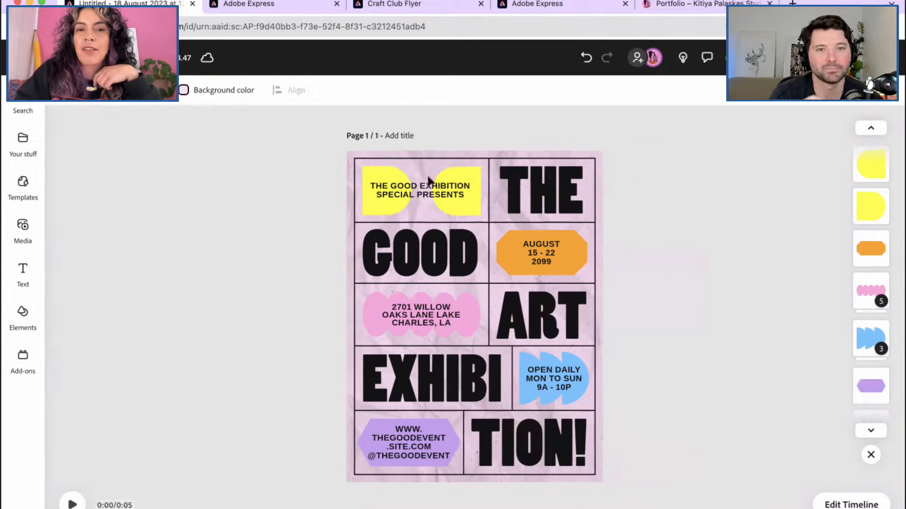
Rotate the two remaining yellow half-round shapes a quarter turn each so their rounded ends face down.
click(392, 169)
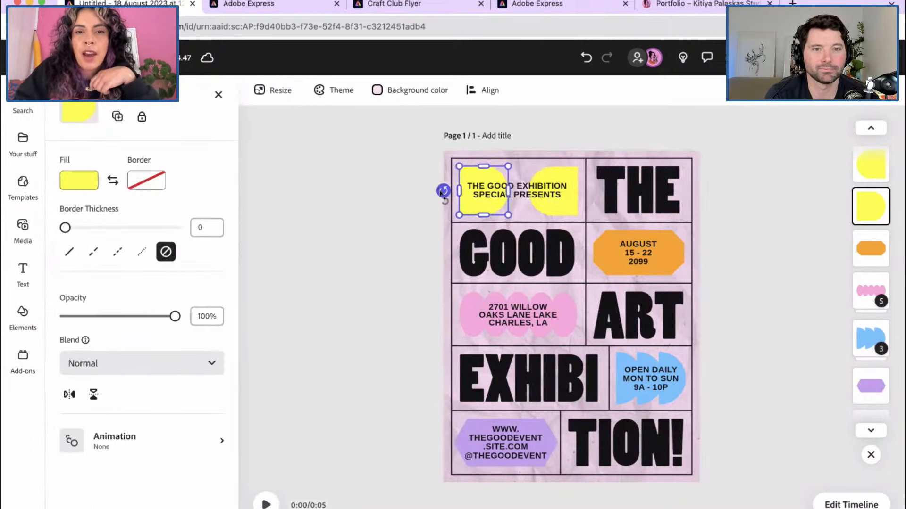
drag(443, 191, 482, 160)
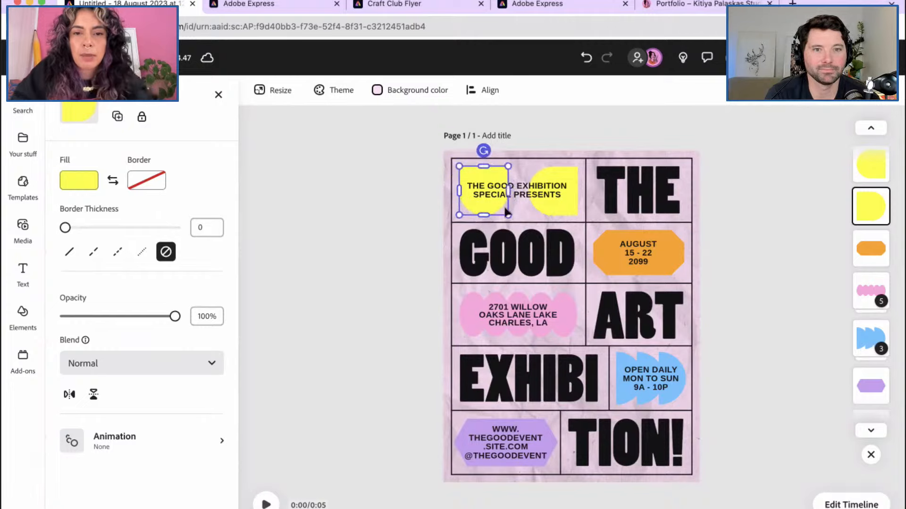
click(563, 180)
drag(517, 197, 553, 217)
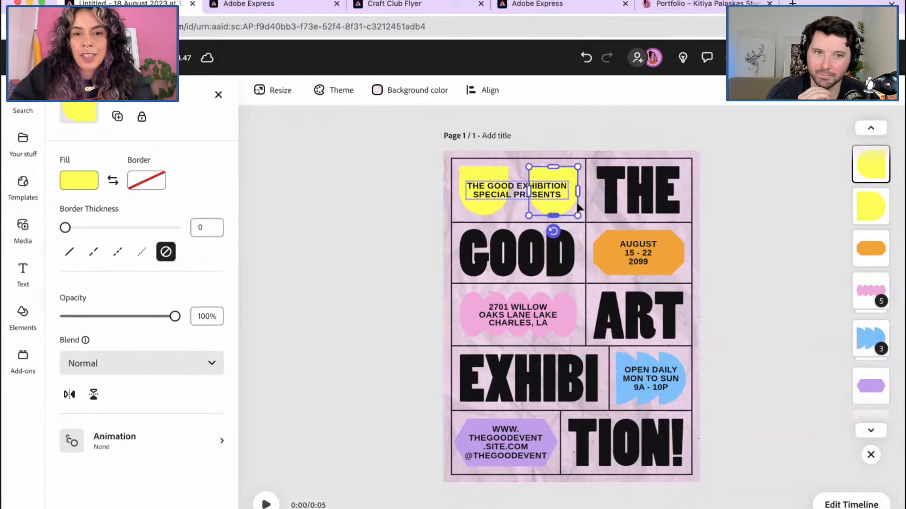
click(490, 215)
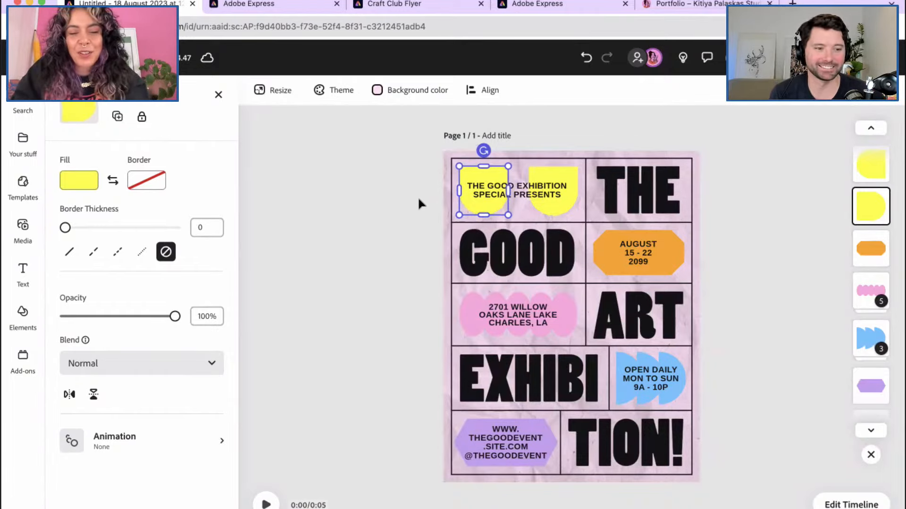
Bring the first yellow half-round shape to the front and place a copy of it midway between the two yellow shapes.
key(super+shift+])
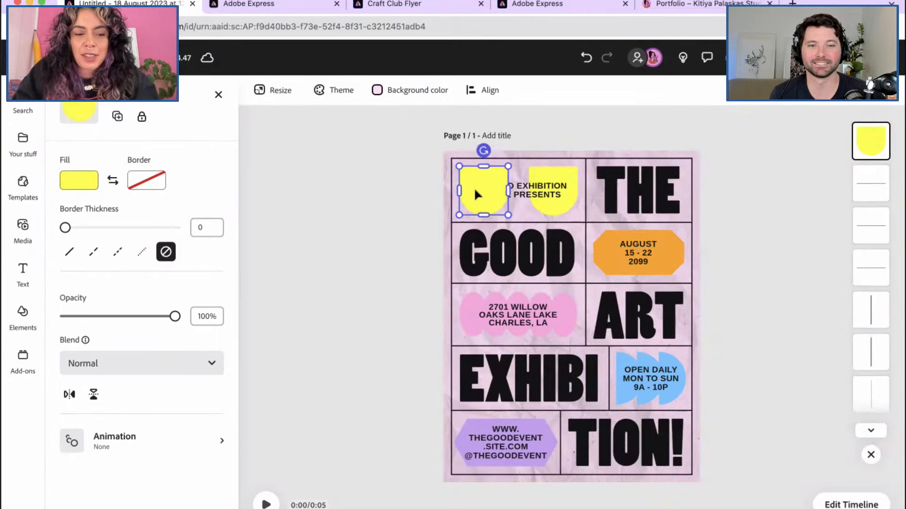
drag(477, 194, 511, 189)
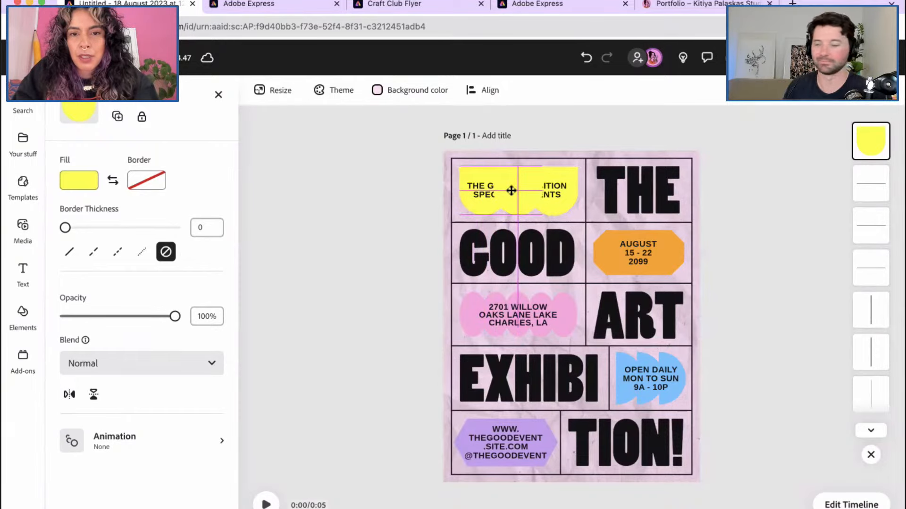
Group the three overlapping yellow half-round shapes into one scalloped shape.
click(565, 178)
click(564, 123)
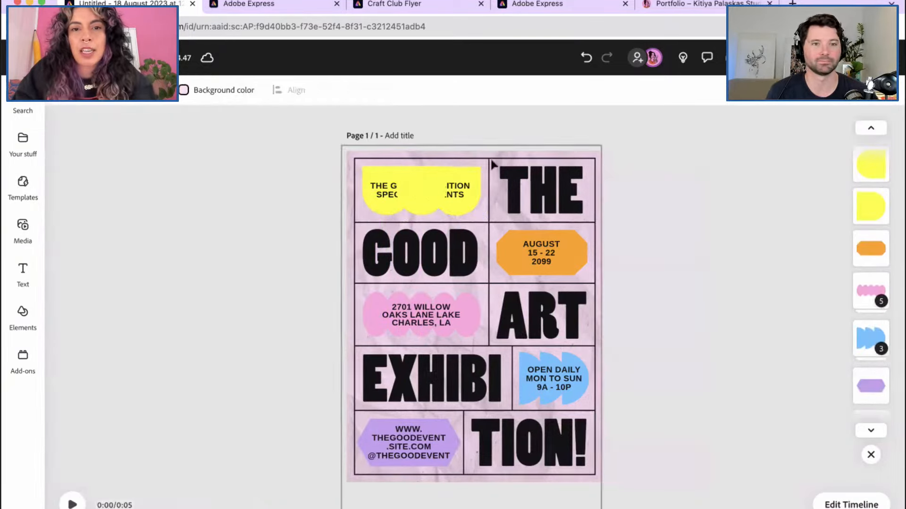
click(454, 178)
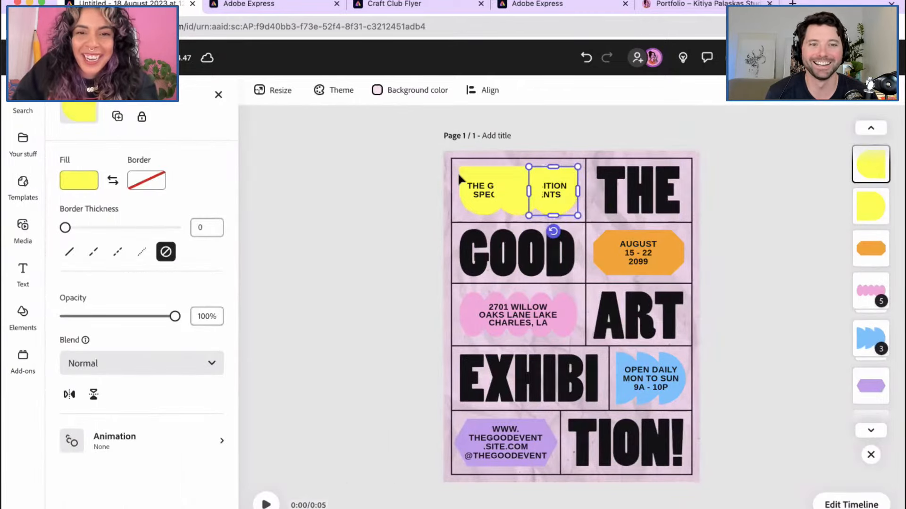
click(550, 123)
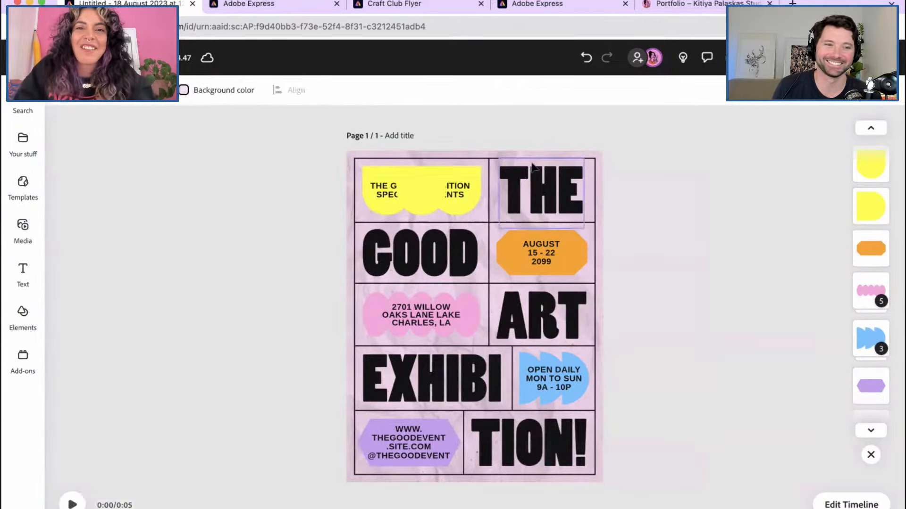
click(463, 172)
shift+click(505, 174)
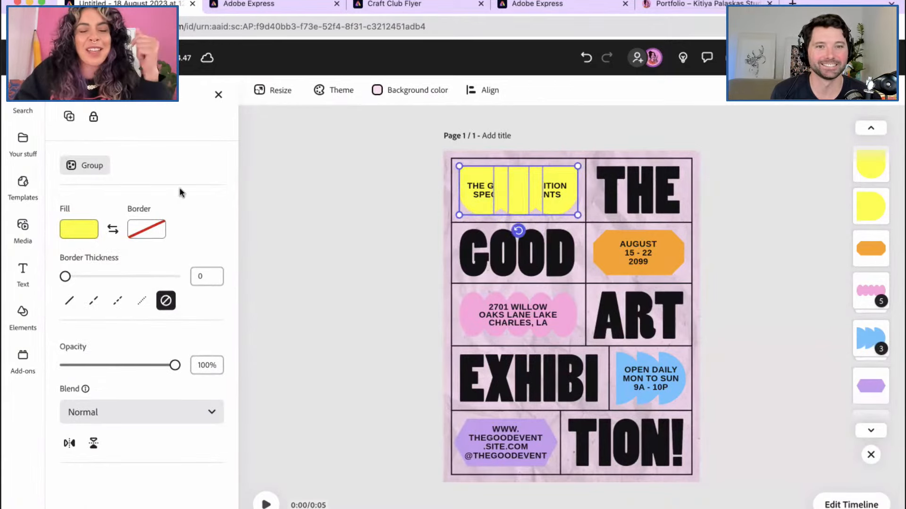
click(90, 166)
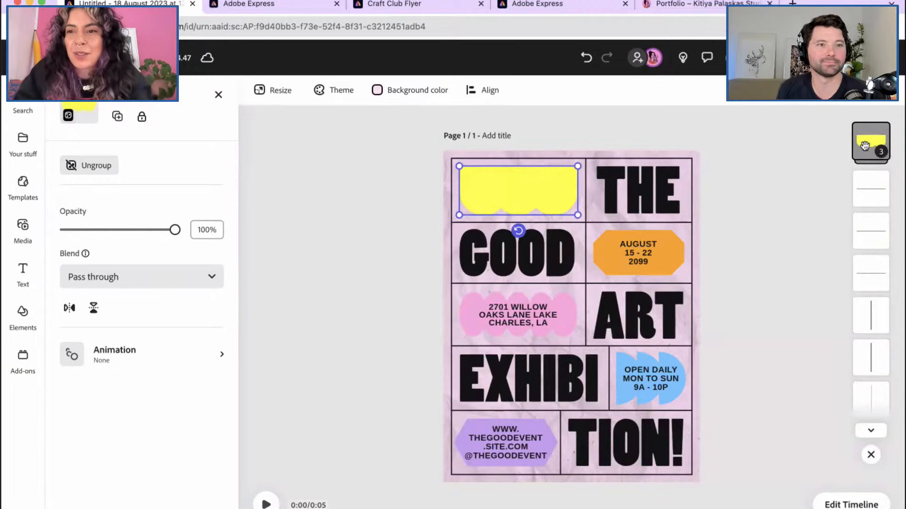
Move the yellow group down the layer order to just below the "THE GOOD EXHIBITION SPECIAL PRESENTS" text.
scroll(865, 146, down, 5)
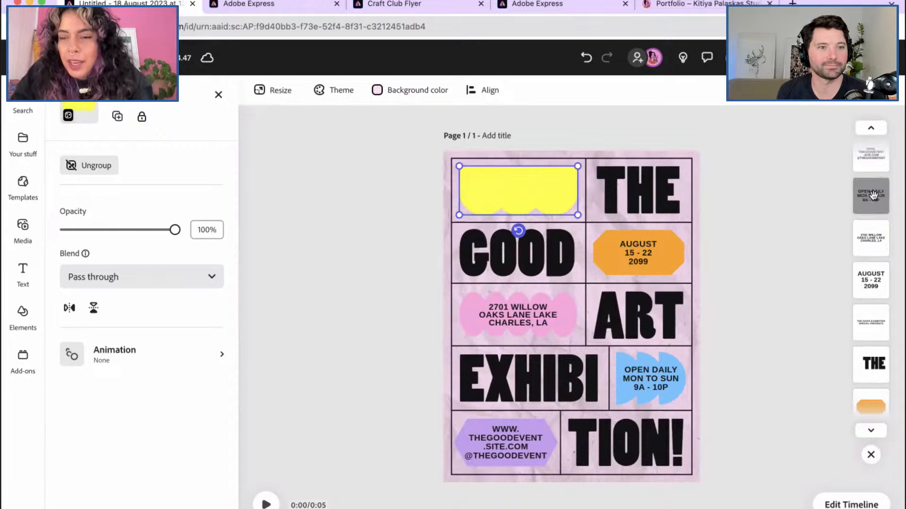
scroll(872, 196, up, 5)
scroll(873, 195, up, 3)
drag(870, 141, 864, 325)
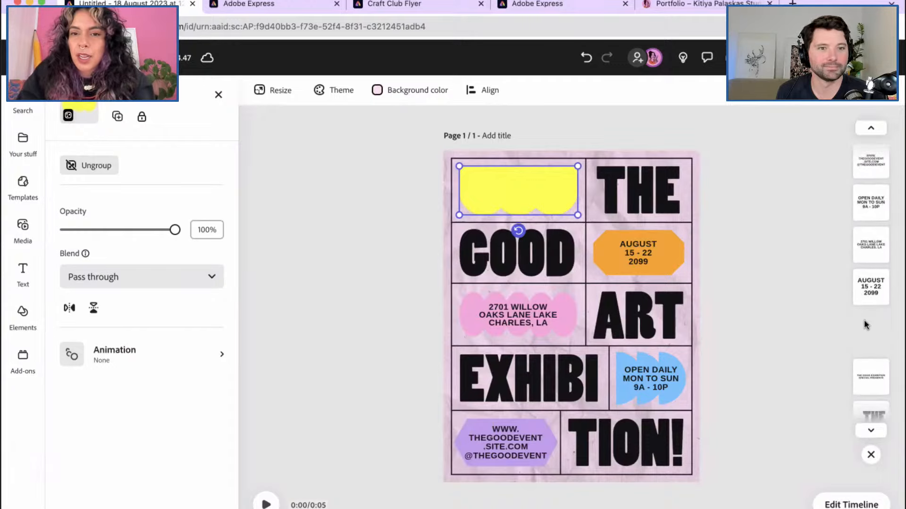
drag(871, 357, 865, 366)
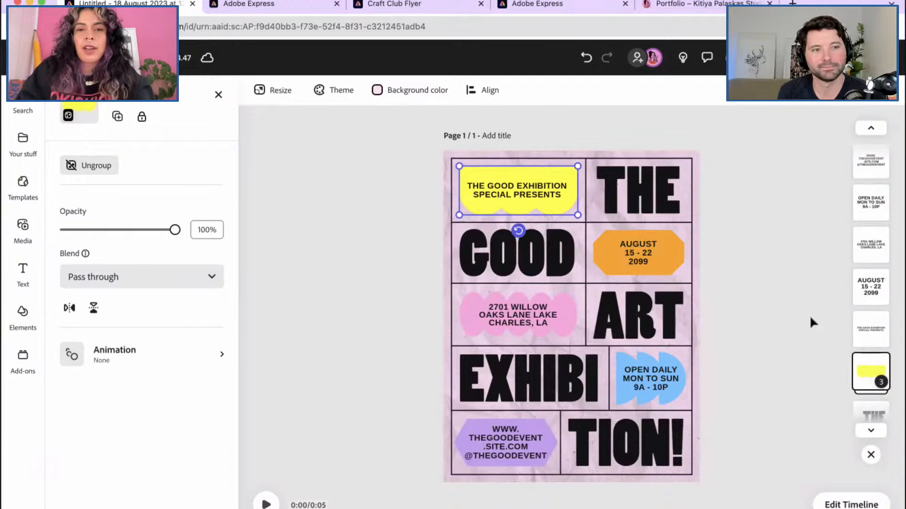
click(763, 234)
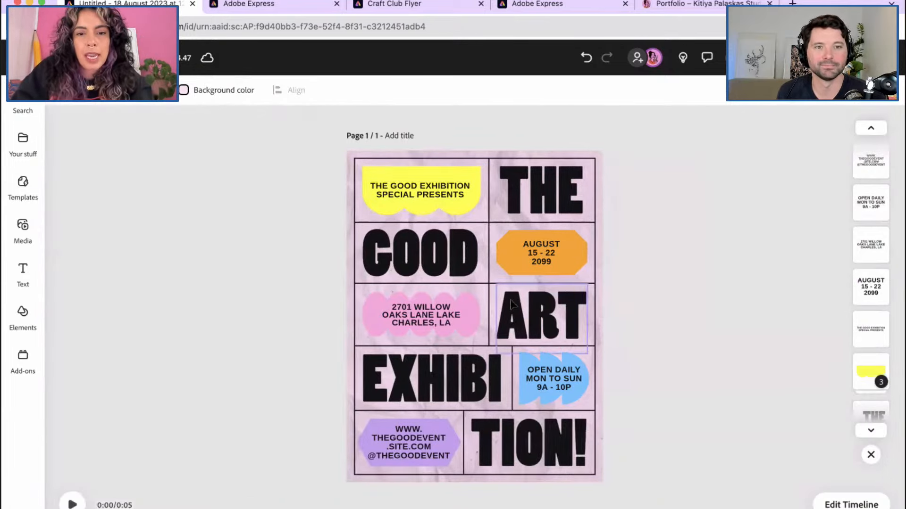
Add the solid horizontal ellipse from the circle shapes and place it over the lower middle of the flyer.
click(530, 369)
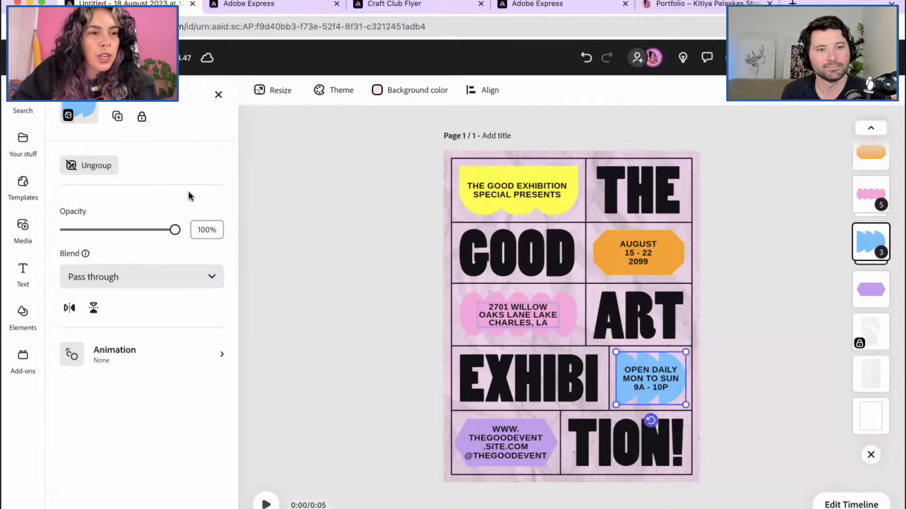
click(22, 313)
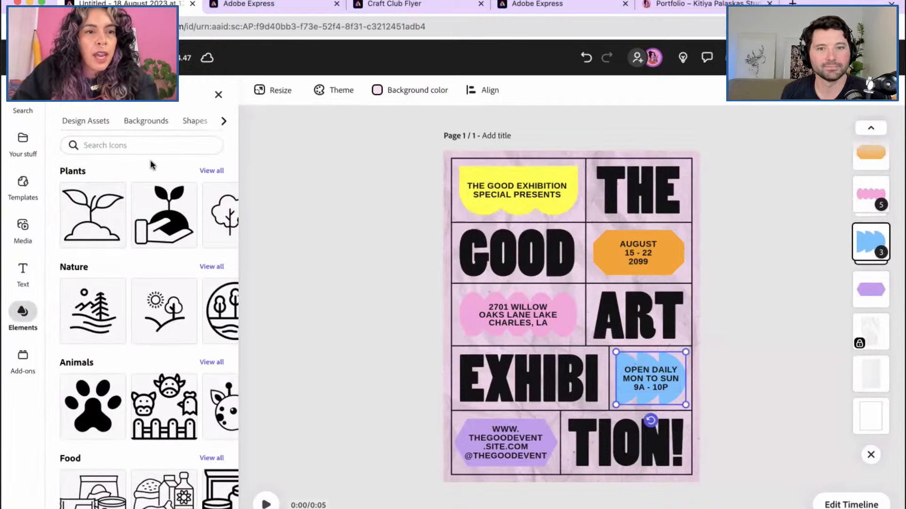
click(194, 123)
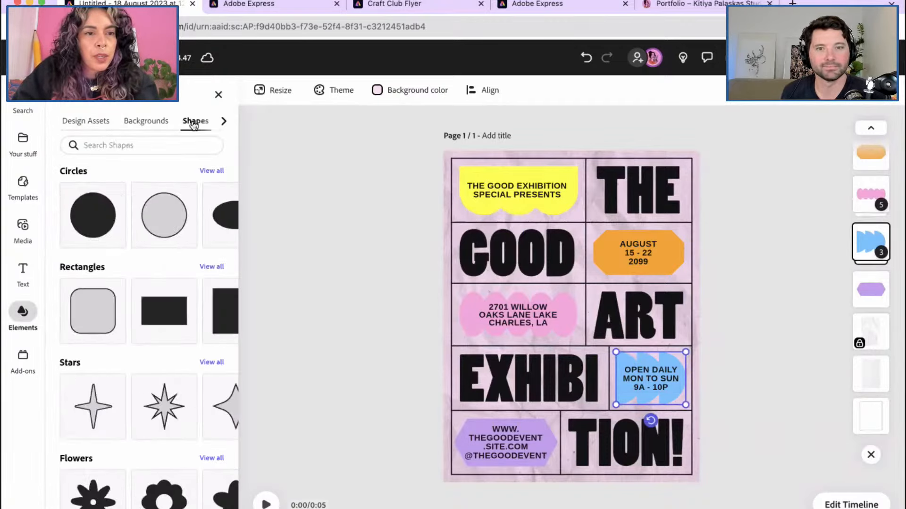
click(211, 171)
scroll(141, 307, down, 1)
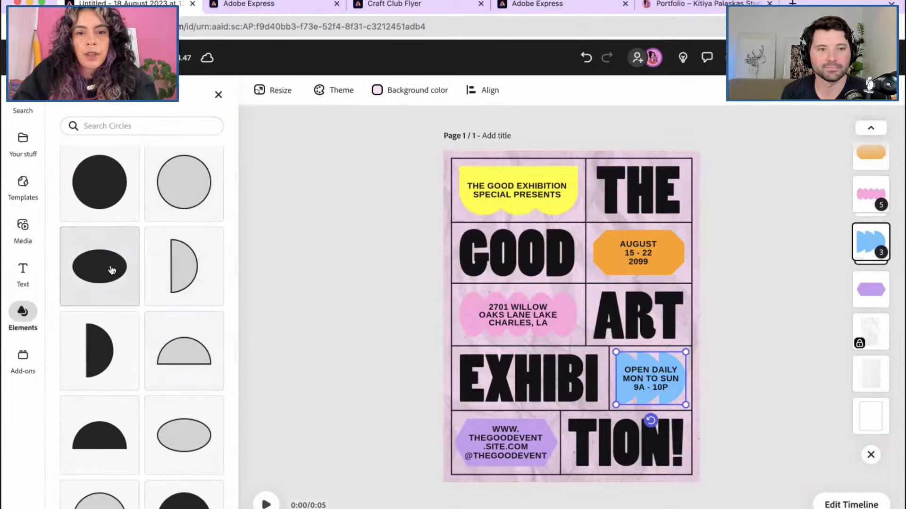
click(111, 270)
drag(572, 318, 547, 337)
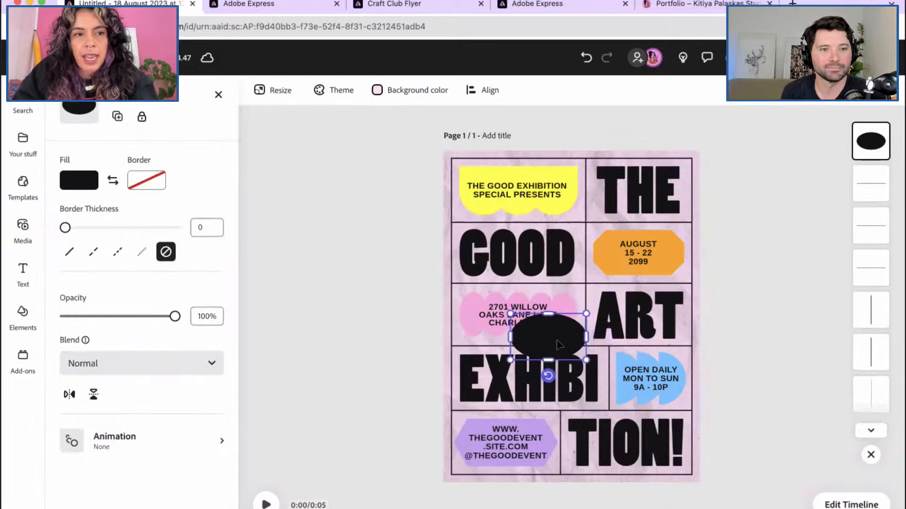
Fill the new ellipse with the brand palette's blue, #4061d4.
click(83, 183)
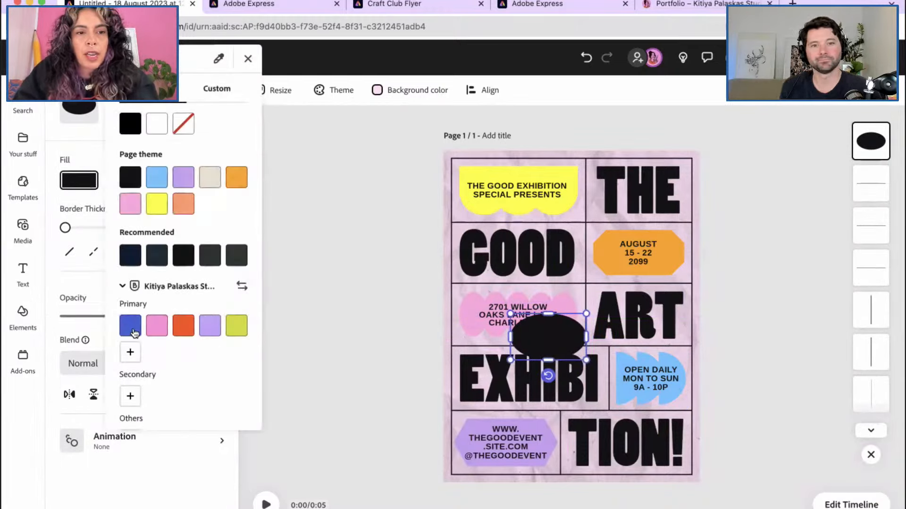
click(133, 333)
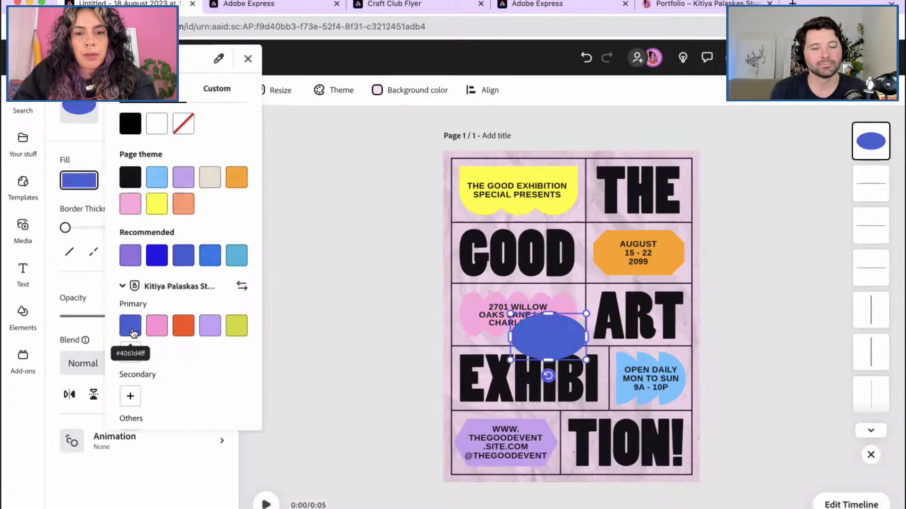
click(344, 256)
Replace the light blue shape group with the blue ellipse, layered behind the "OPEN DAILY MON TO SUN 9A - 10P" text.
click(626, 361)
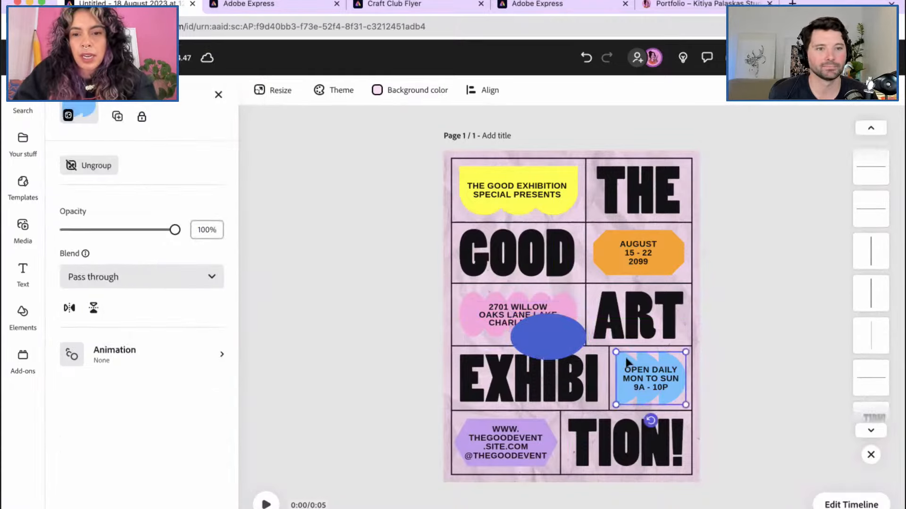
key(Delete)
drag(568, 341, 669, 380)
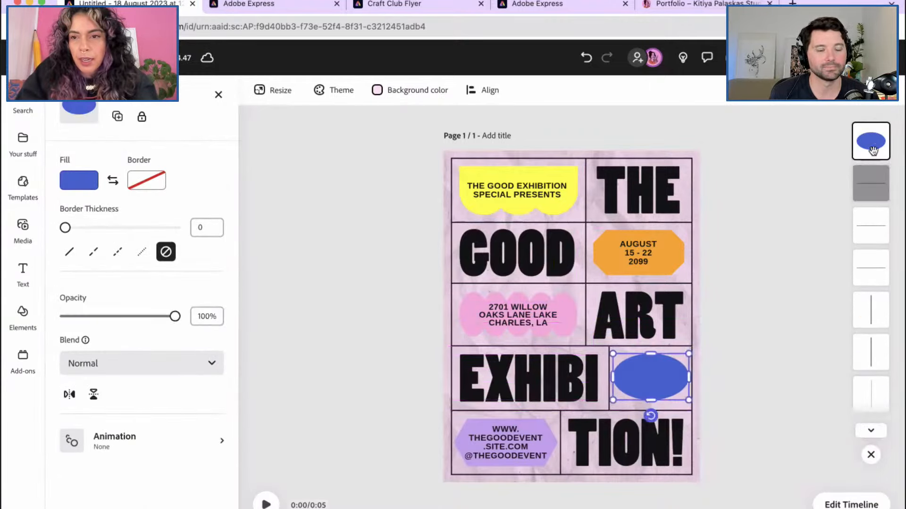
drag(870, 147, 876, 325)
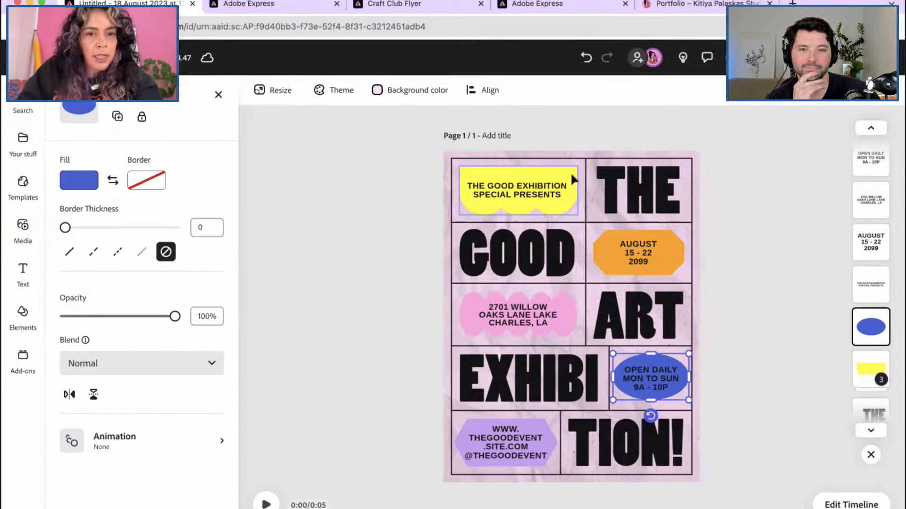
Recolour the orange octagon behind the "AUGUST 15 - 22 2099" text with the brand palette's lime green.
click(607, 253)
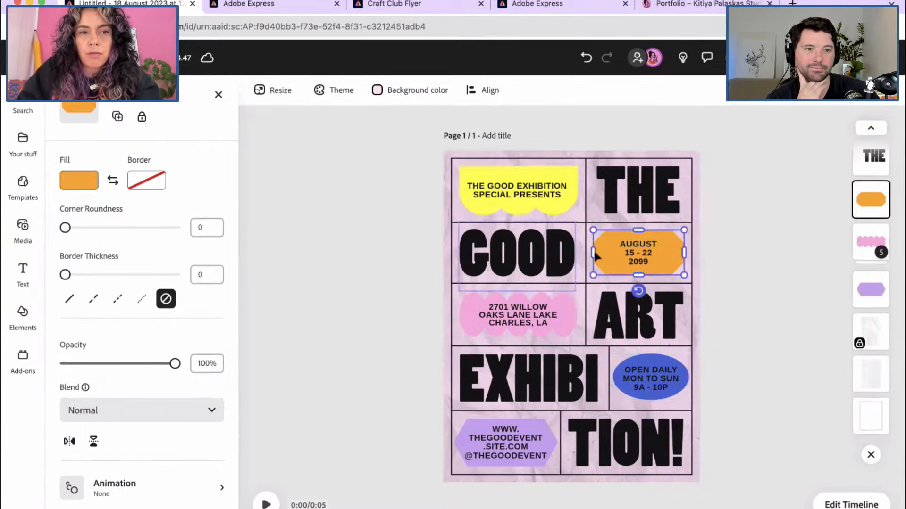
click(77, 179)
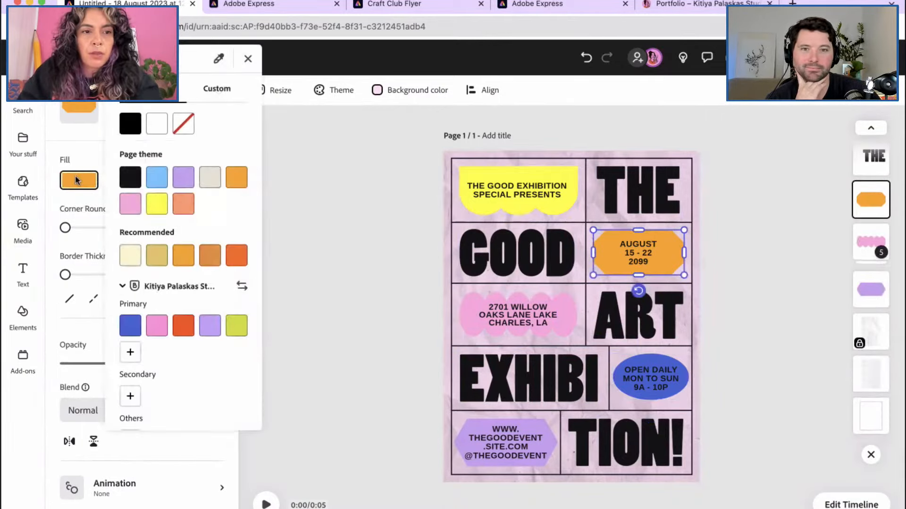
click(237, 324)
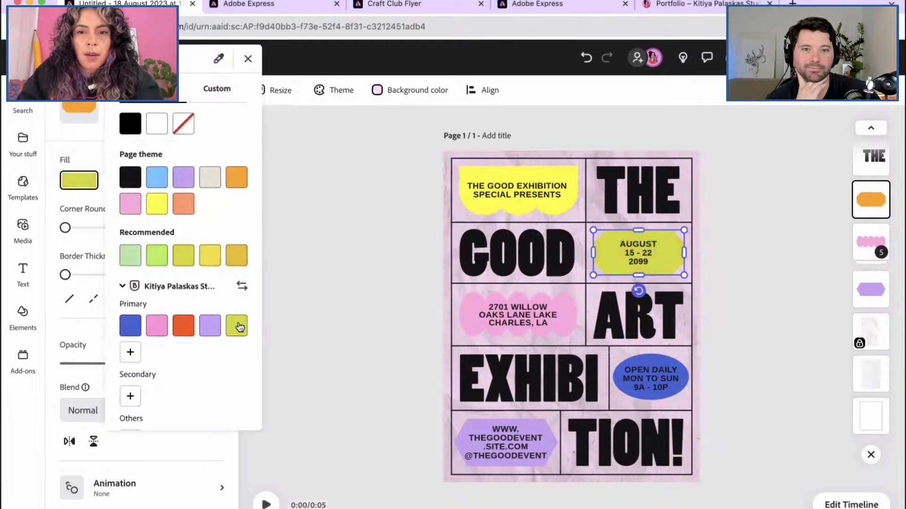
Ungroup the five pink ovals behind the address text, fill them with the brand palette's pink, and regroup them.
click(473, 313)
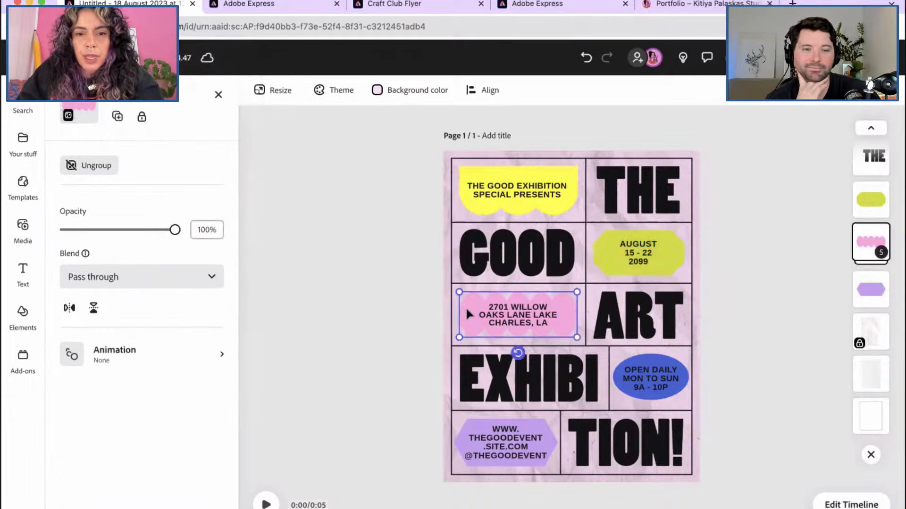
click(97, 166)
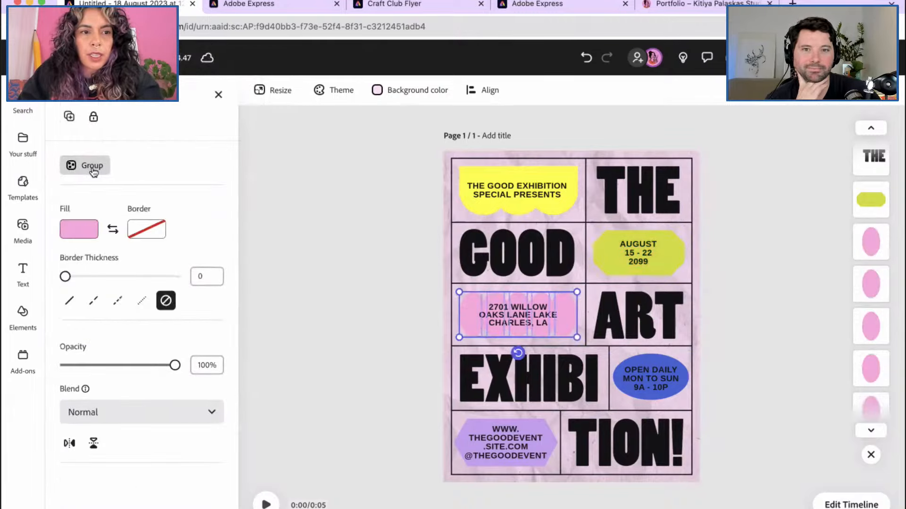
click(80, 230)
click(157, 325)
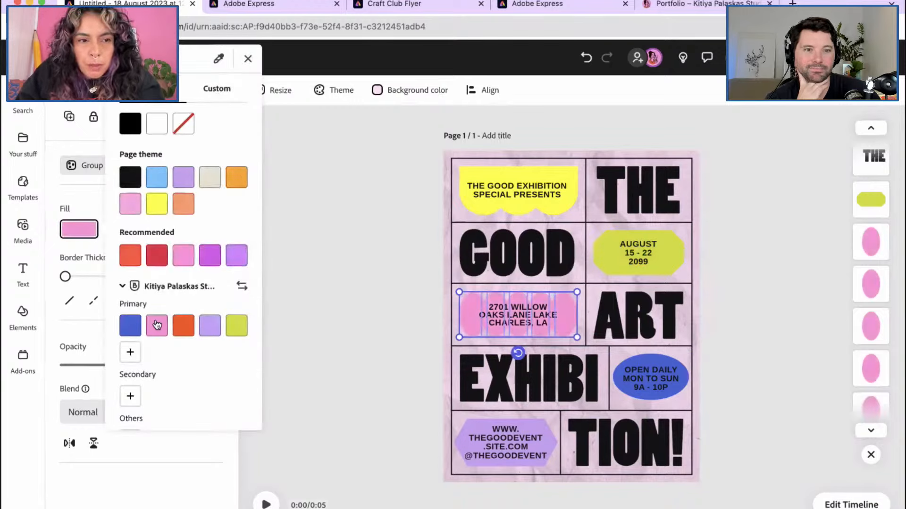
click(84, 180)
click(83, 175)
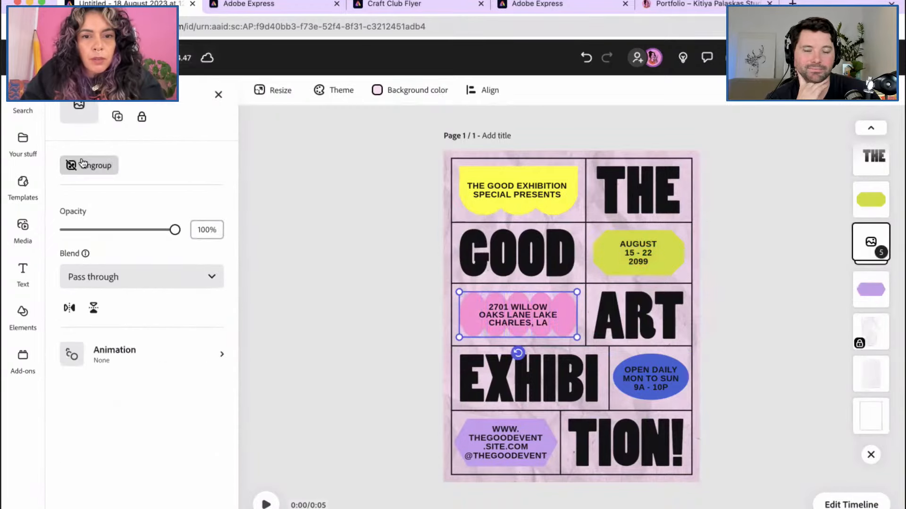
Recolour the purple hexagon behind the website text with the brand palette's purple.
click(472, 430)
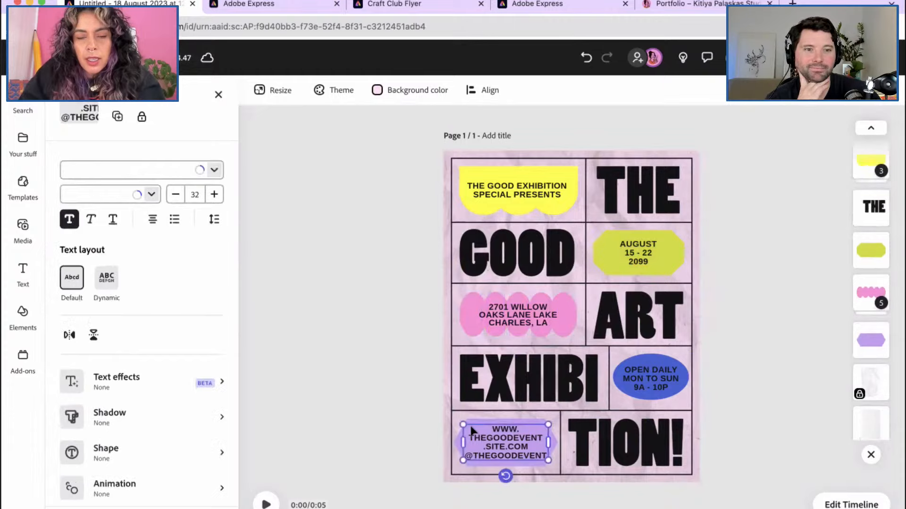
click(531, 417)
click(76, 184)
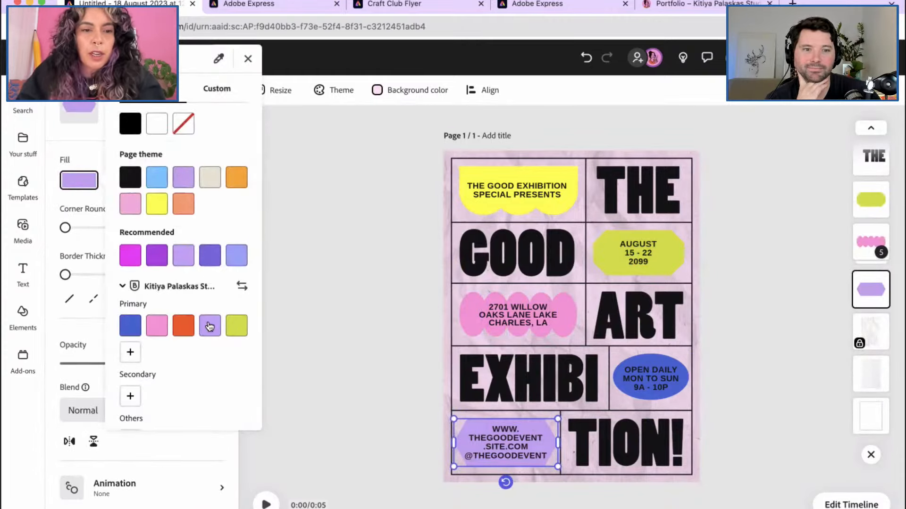
click(365, 313)
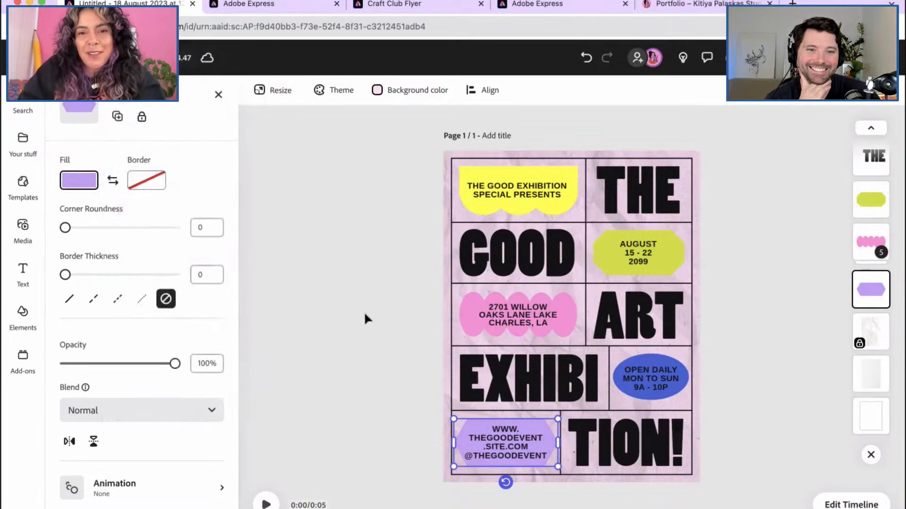
Delete the "THE GOOD EXHIBITION SPECIAL PRESENTS" text from the yellow scalloped shape.
click(467, 168)
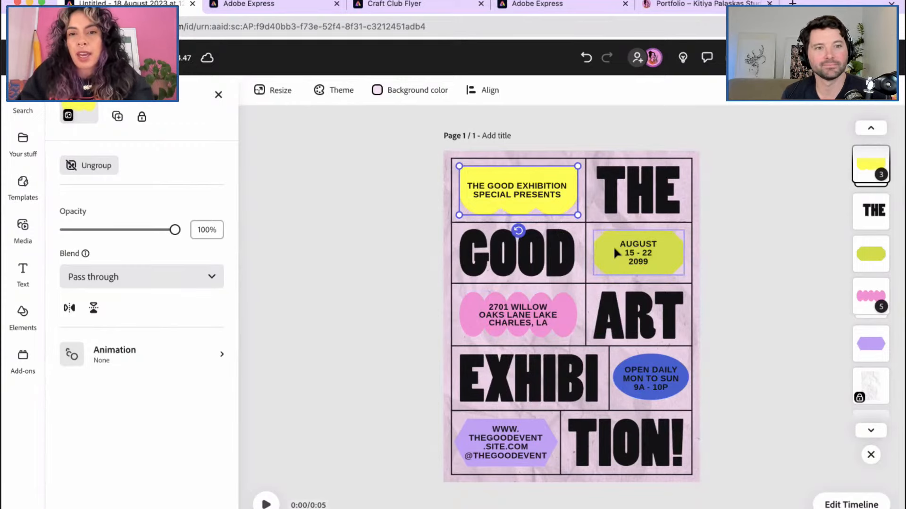
click(548, 197)
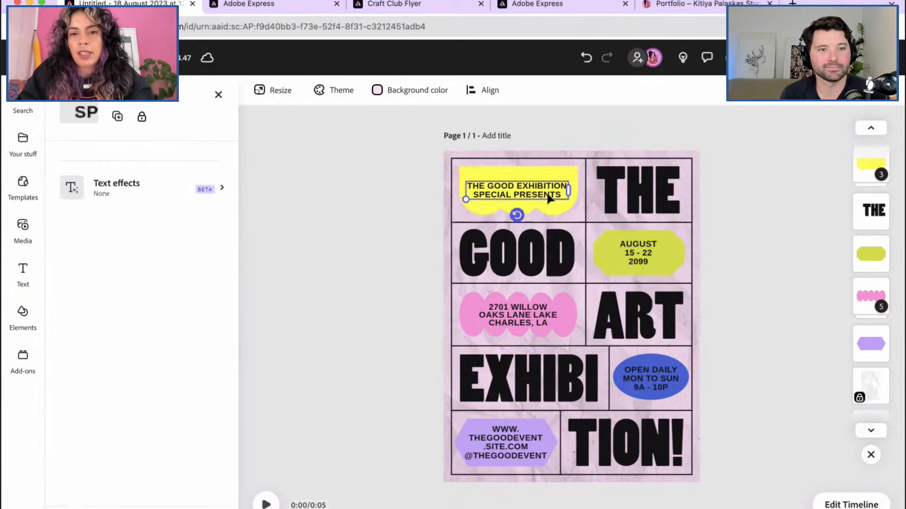
key(Delete)
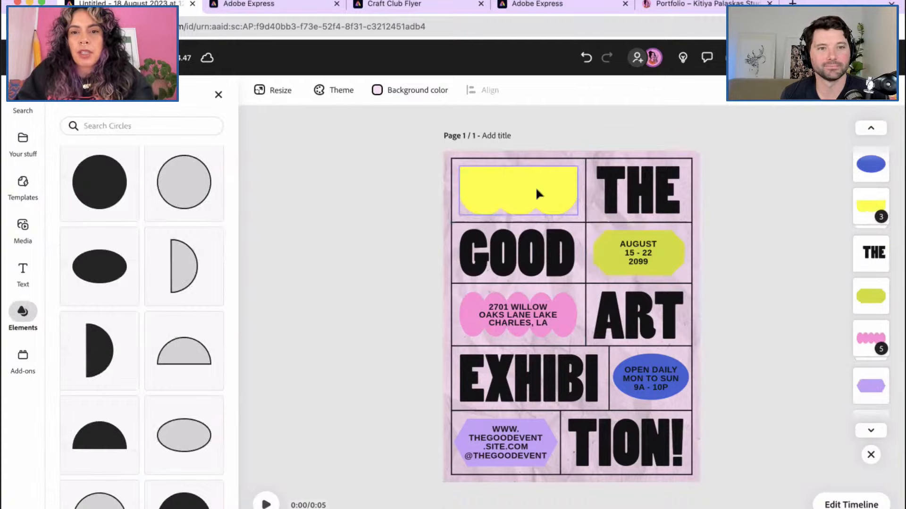
Delete the lime octagon behind the "AUGUST 15 - 22 2099" text and shrink the yellow scalloped shape into its place.
click(610, 251)
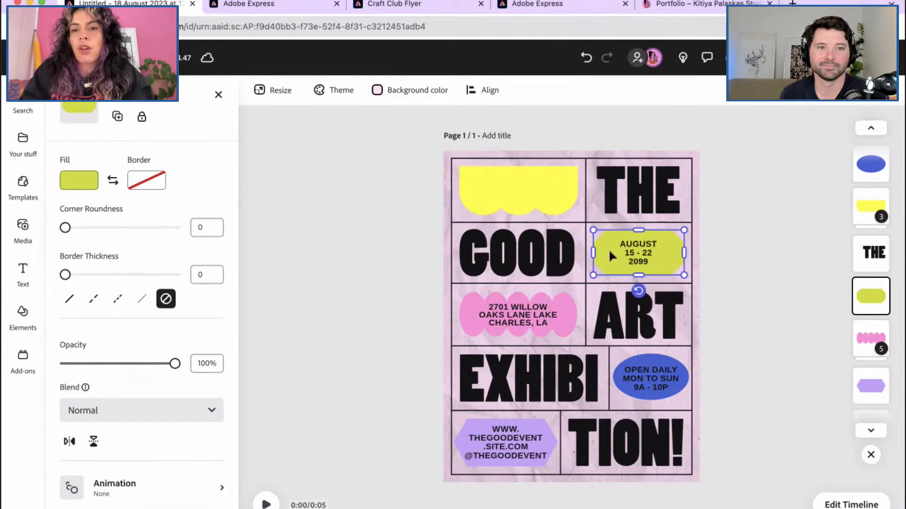
key(Delete)
click(545, 182)
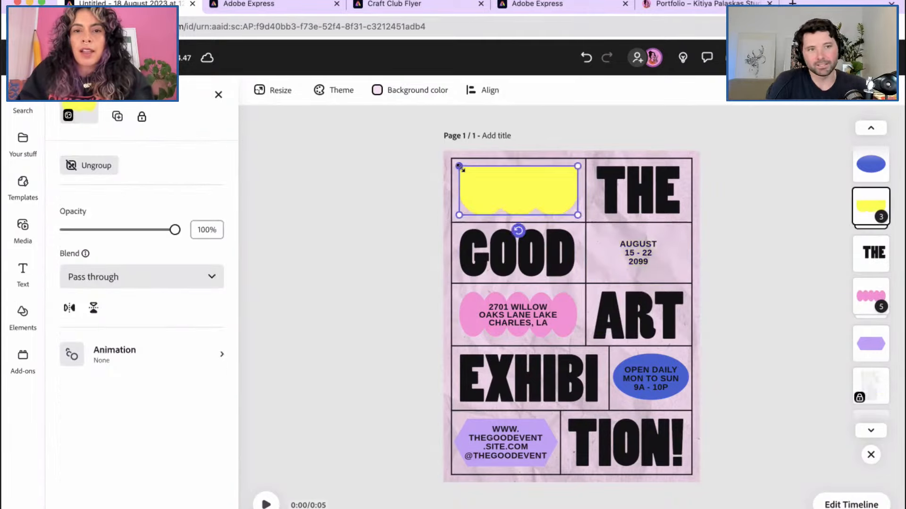
drag(459, 167, 614, 250)
drag(698, 278, 685, 272)
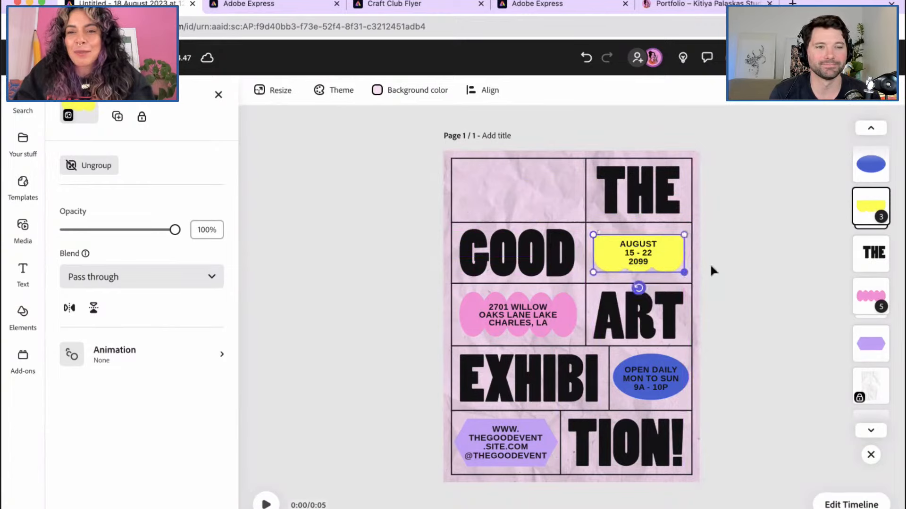
click(735, 265)
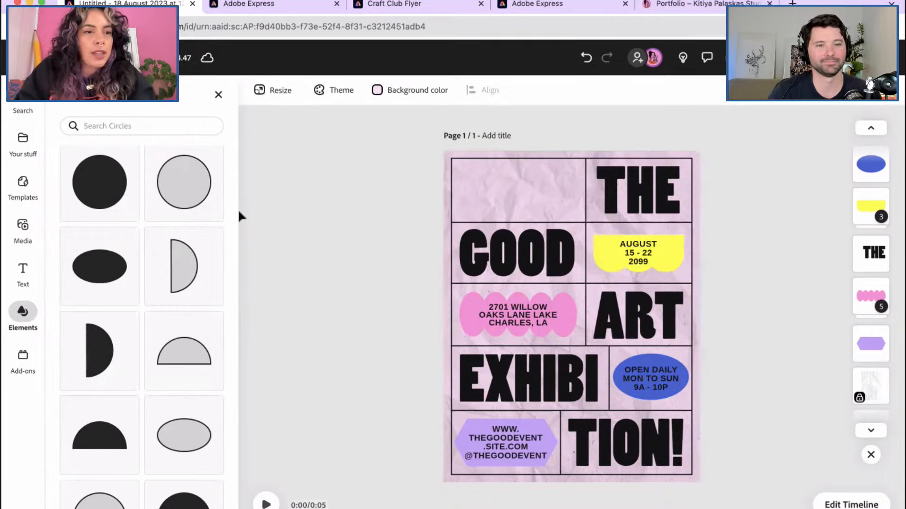
Add the pink-and-orange stacked logo from the studio brand library and scale it to fit the empty first cell of the flyer.
click(21, 148)
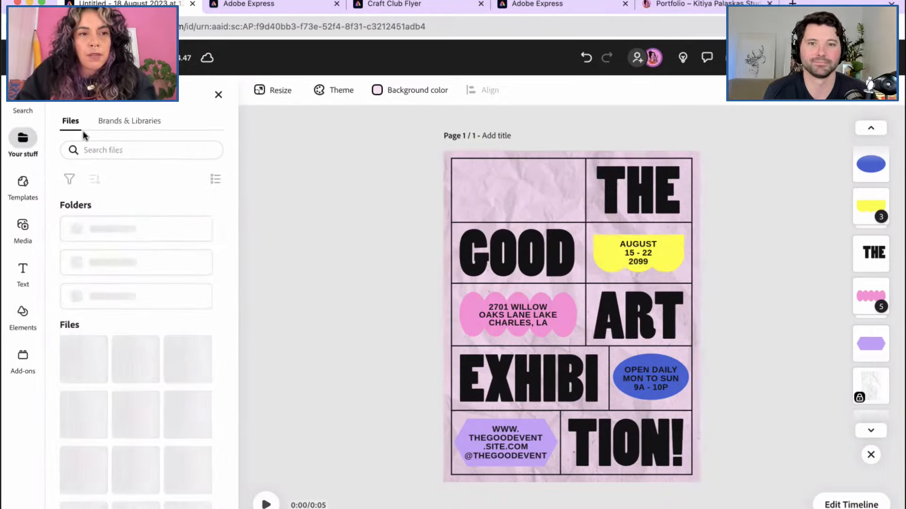
click(125, 123)
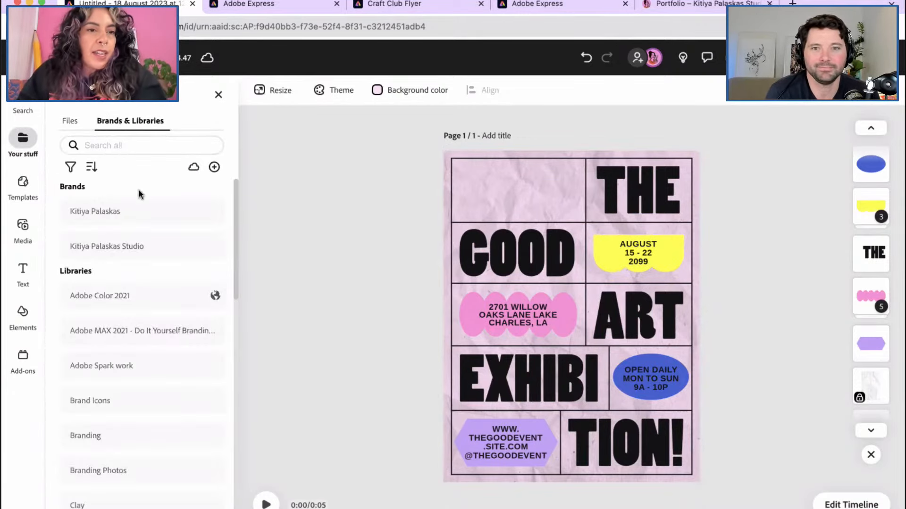
click(122, 250)
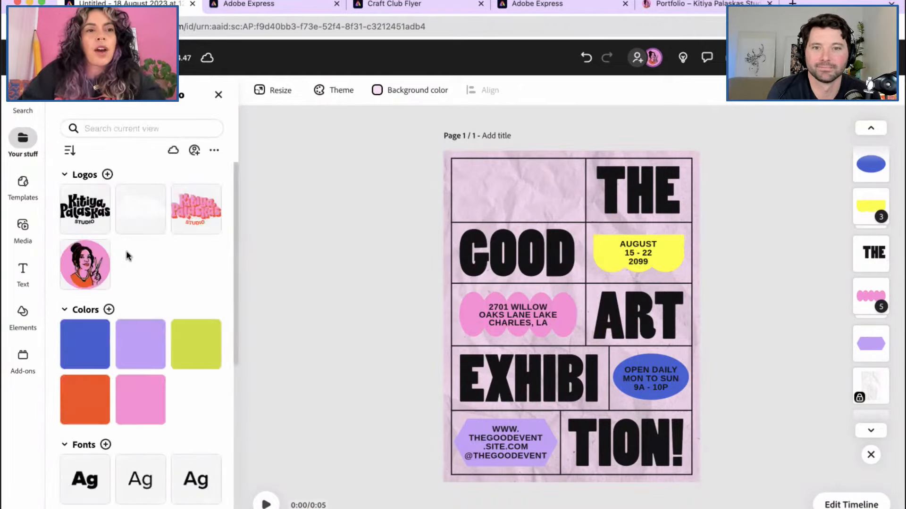
click(186, 208)
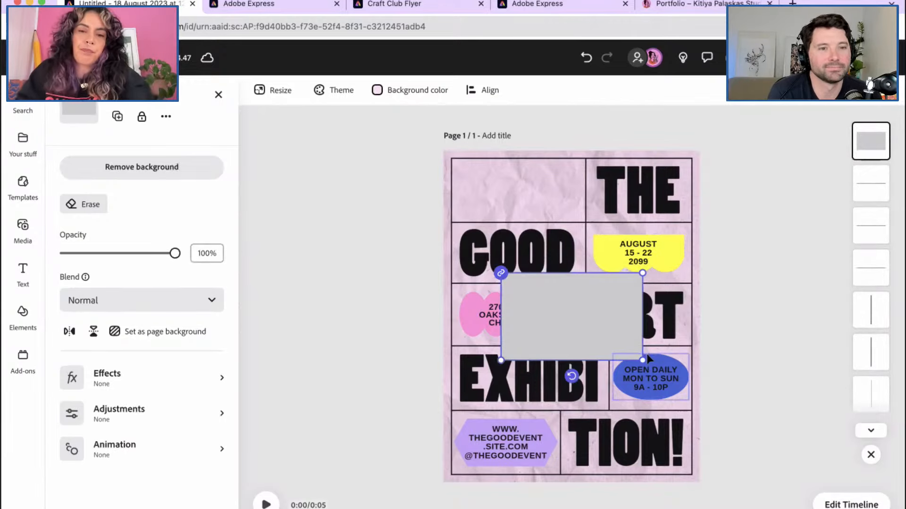
drag(644, 361, 539, 197)
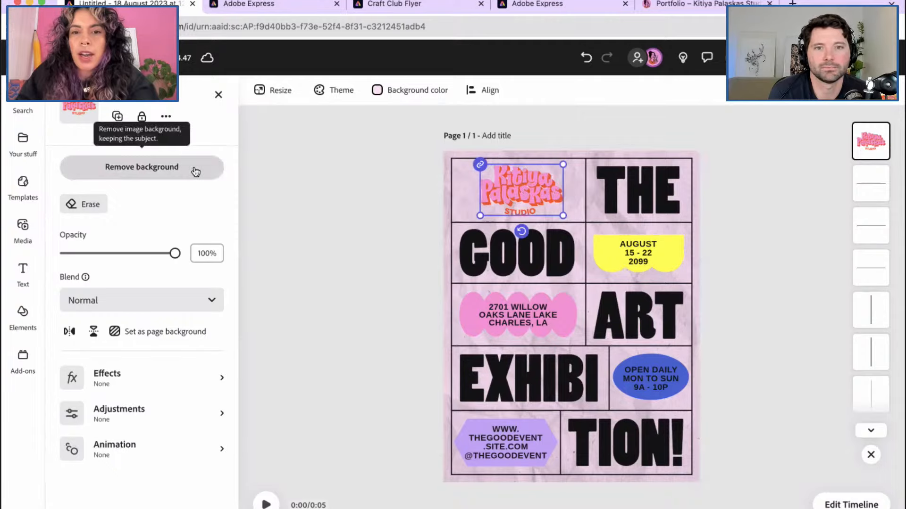
drag(488, 189, 486, 192)
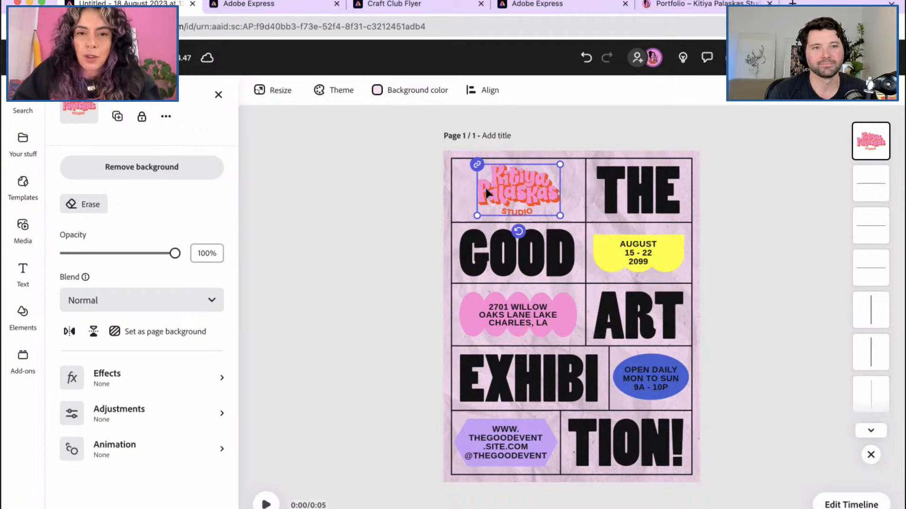
Shorten the vertical divider to the first row's height and move it and the logo left to widen the "THE" cell.
click(586, 187)
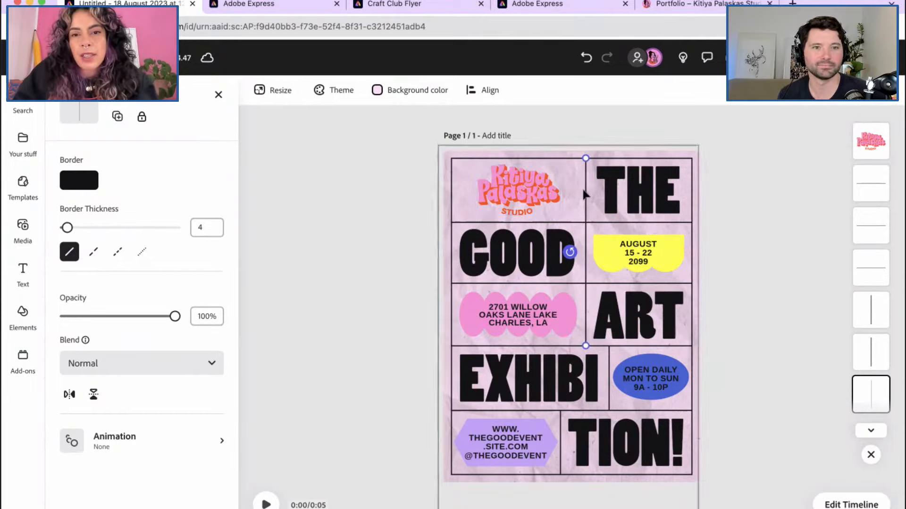
click(525, 191)
drag(526, 193, 514, 193)
click(585, 186)
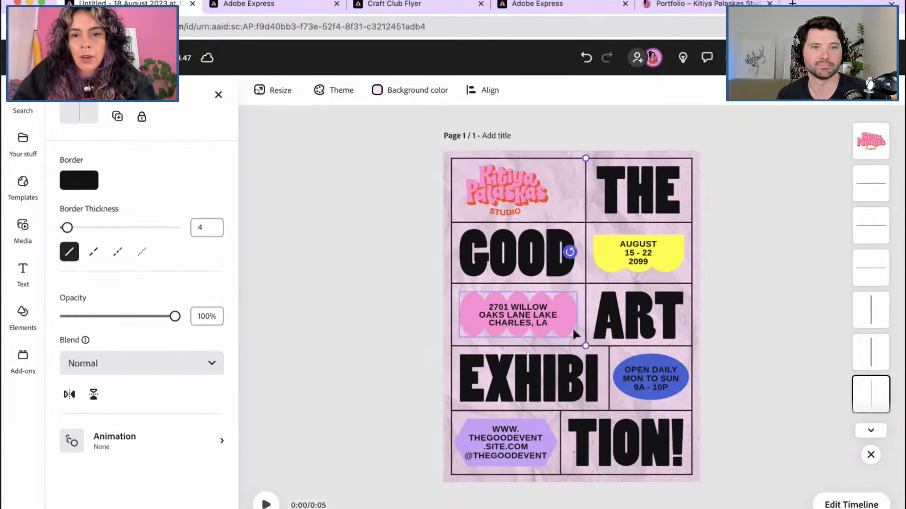
drag(585, 345, 560, 192)
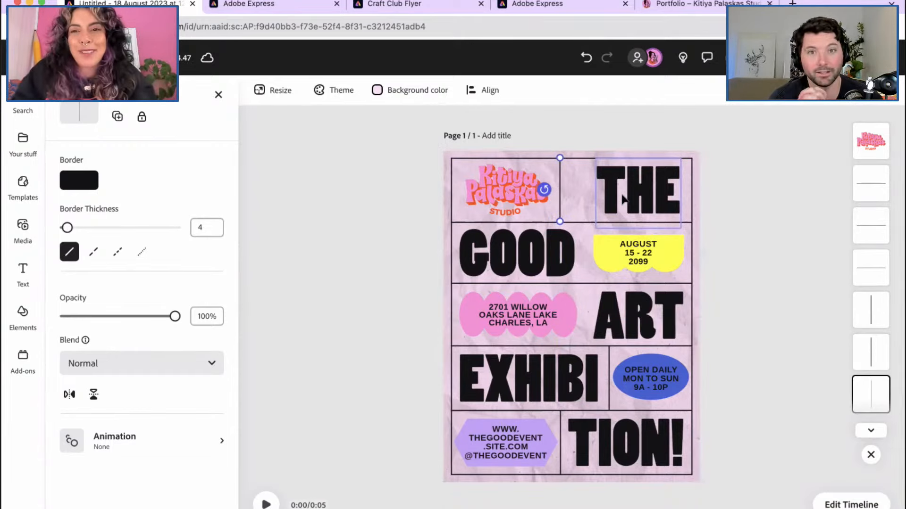
drag(505, 189, 497, 186)
drag(559, 187, 550, 191)
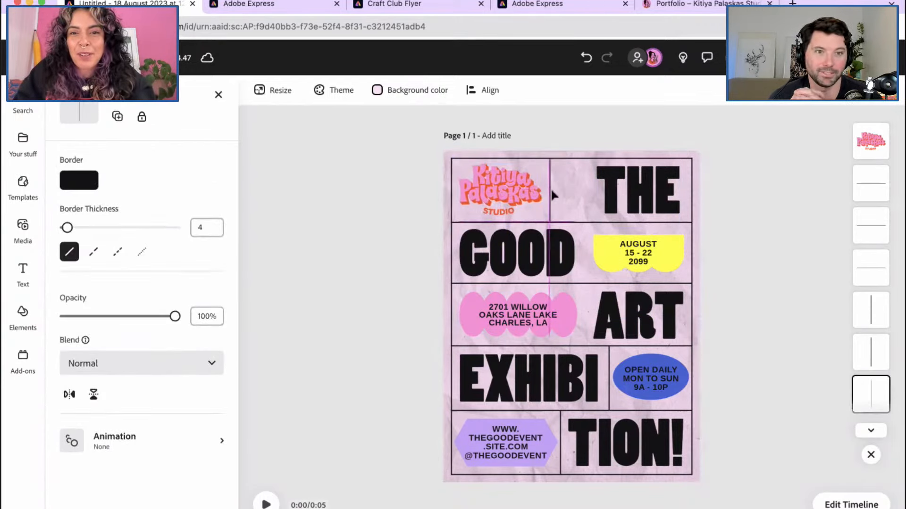
Replace "THE" in the first row with "CRAFT", scale it down to size 199 and centre it in its cell.
click(636, 197)
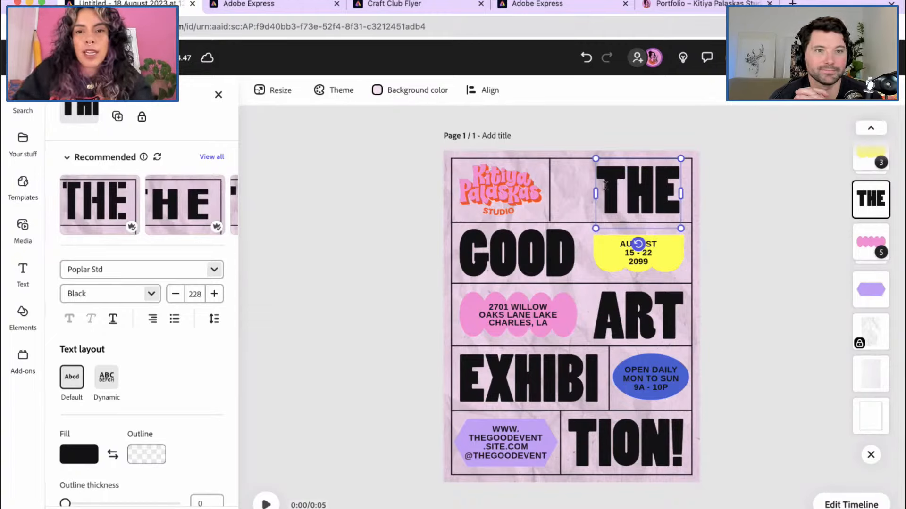
drag(598, 187, 669, 191)
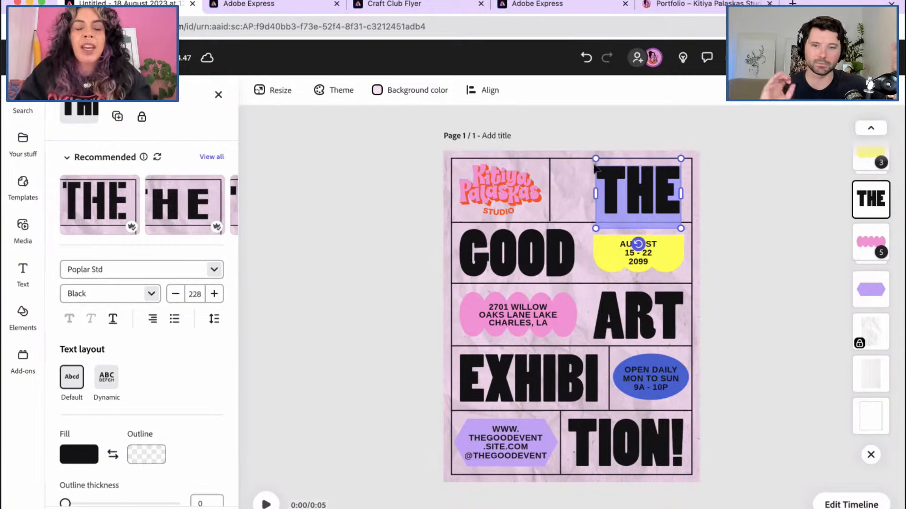
text(c)
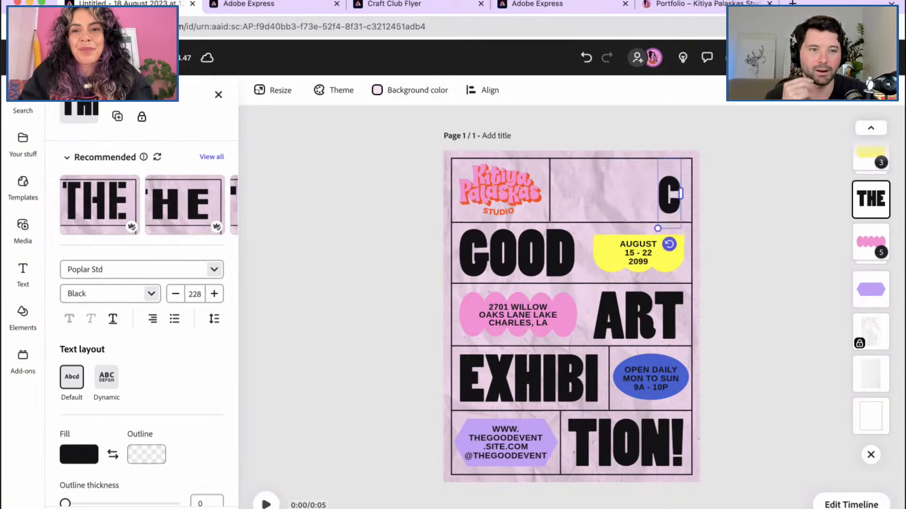
text(r)
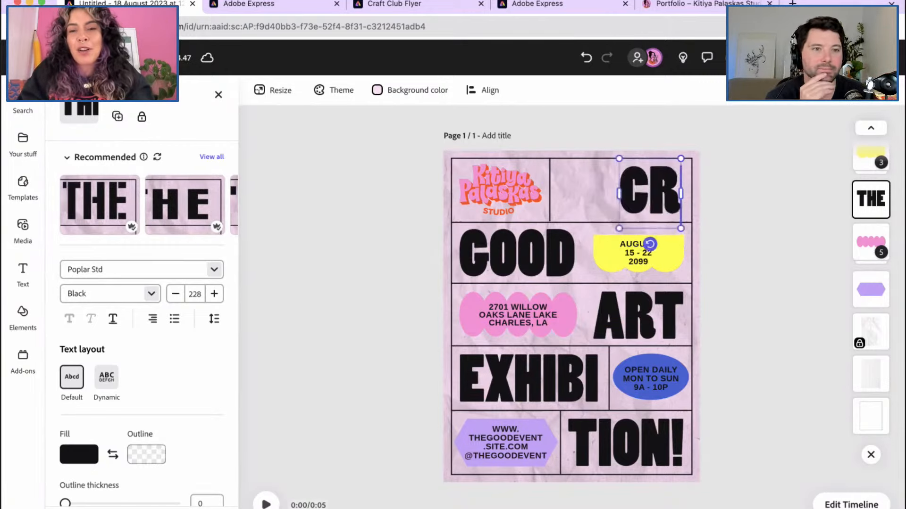
text(aft)
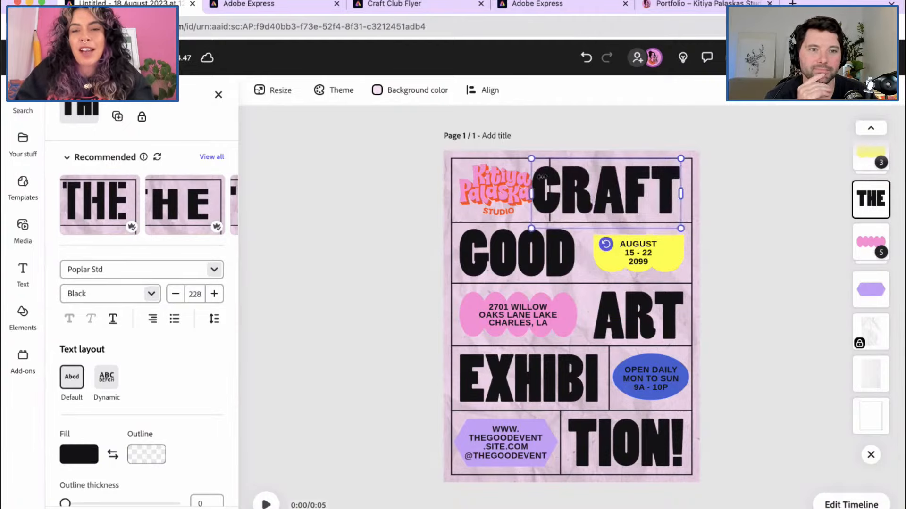
drag(532, 159, 550, 167)
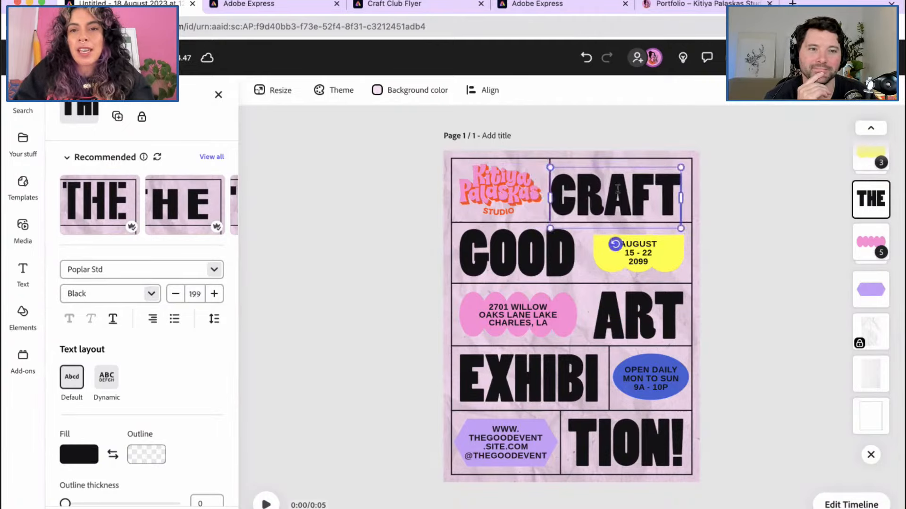
drag(619, 193, 625, 192)
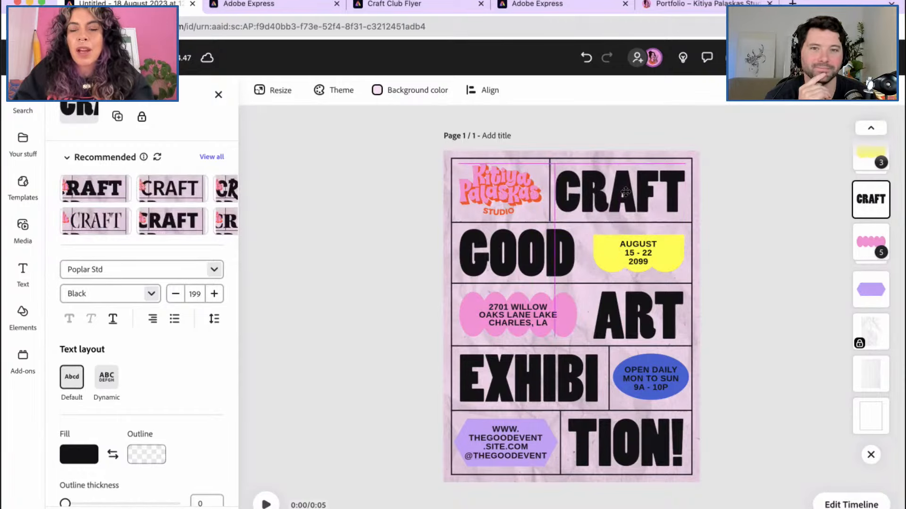
drag(625, 192, 626, 192)
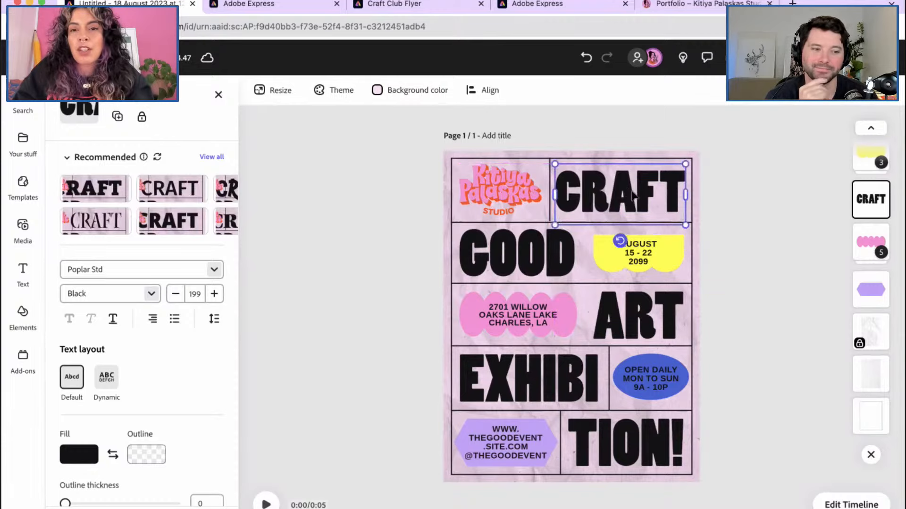
click(726, 196)
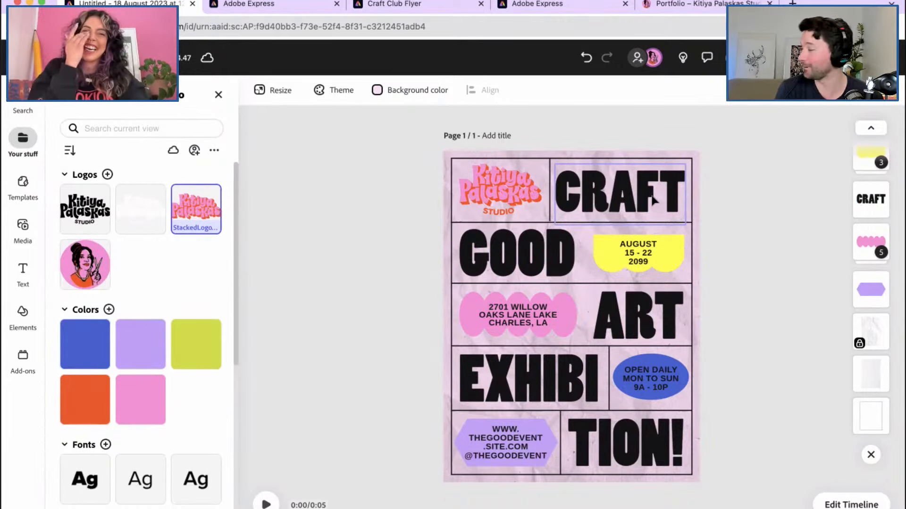
Replace the "GOOD" heading in the second row with "CLUB".
click(554, 266)
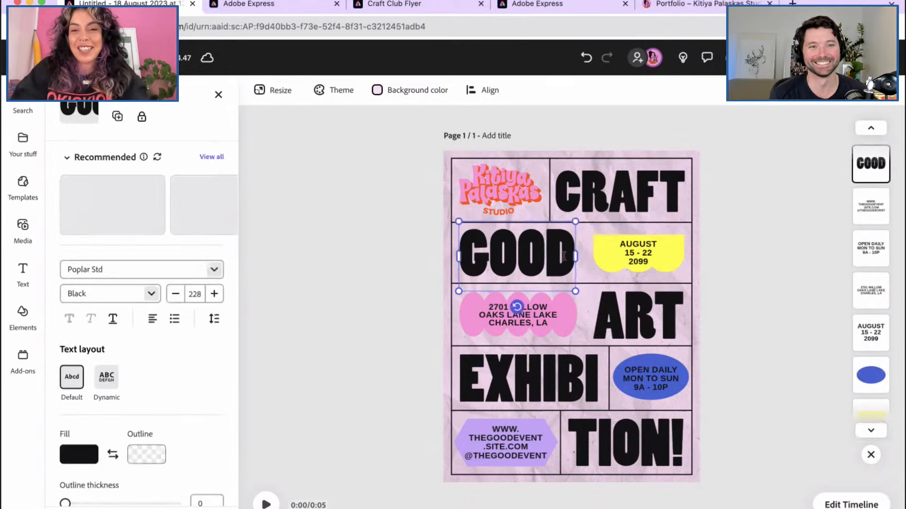
drag(575, 257, 460, 254)
text(CLUB)
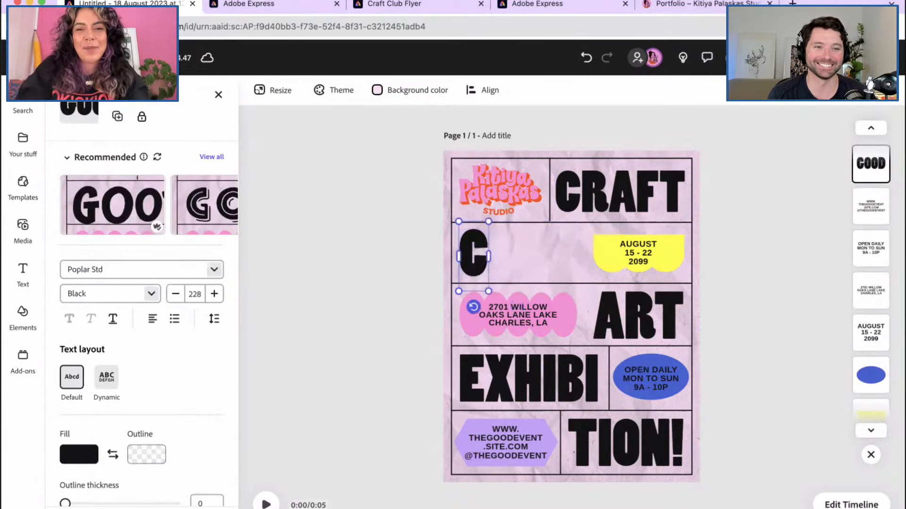
Replace the "ART" heading with "AT" and the "EXHIBI" heading with "THE".
click(629, 309)
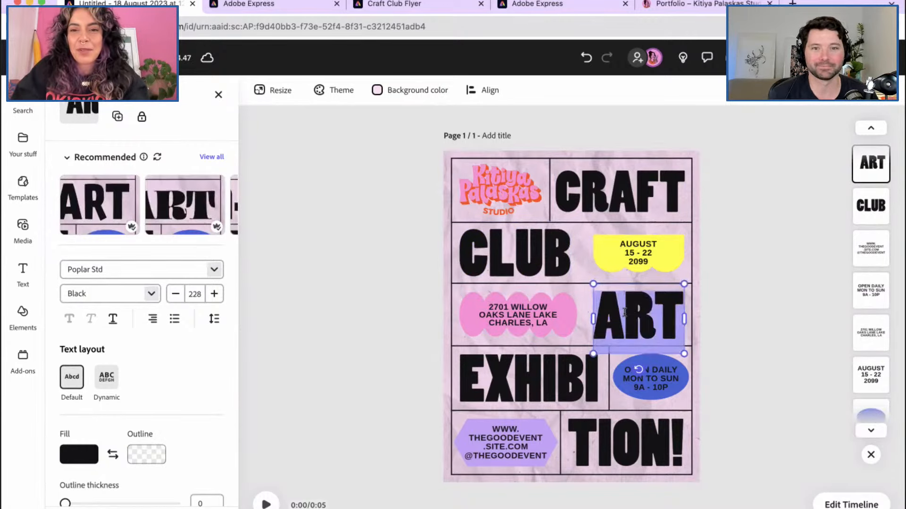
double_click(630, 311)
text(AT)
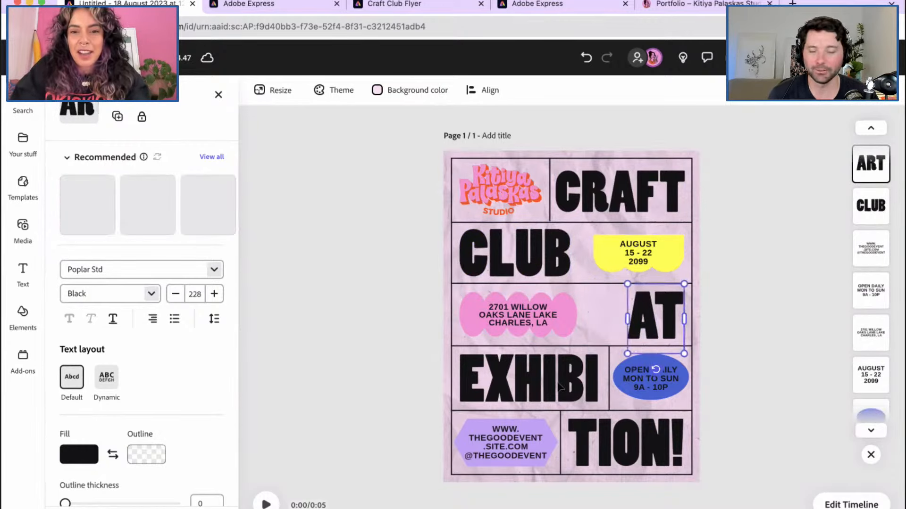
click(569, 380)
click(571, 378)
text(THE)
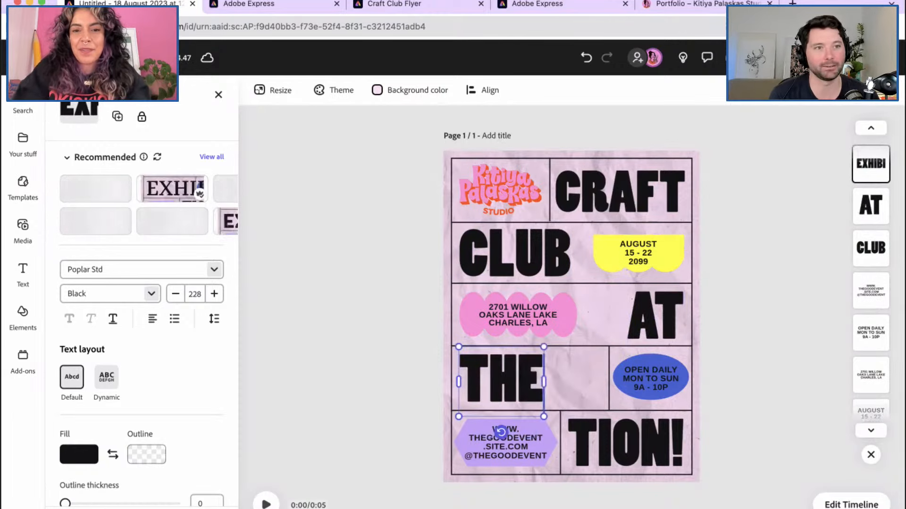
Replace the "TION!" heading in the last row with "PUB!" and shift it slightly left to centre it in its cell.
click(636, 442)
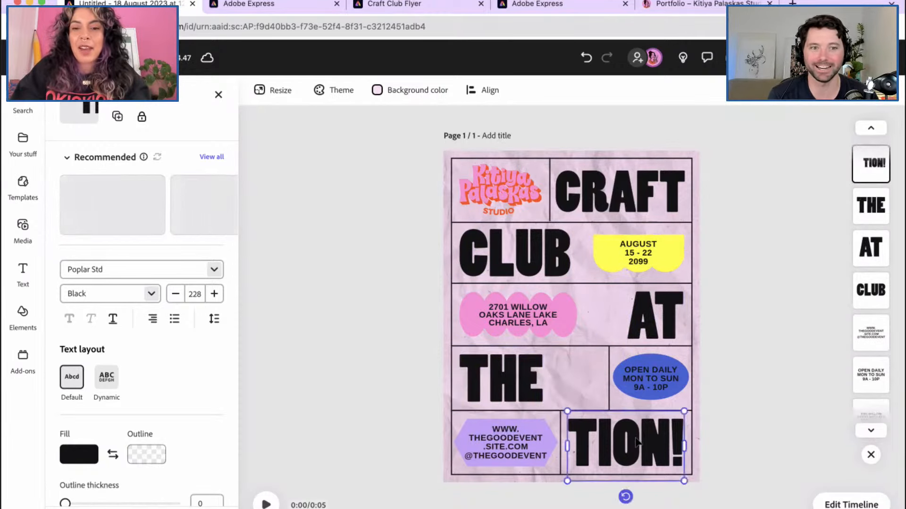
click(636, 436)
key(BackSpace)
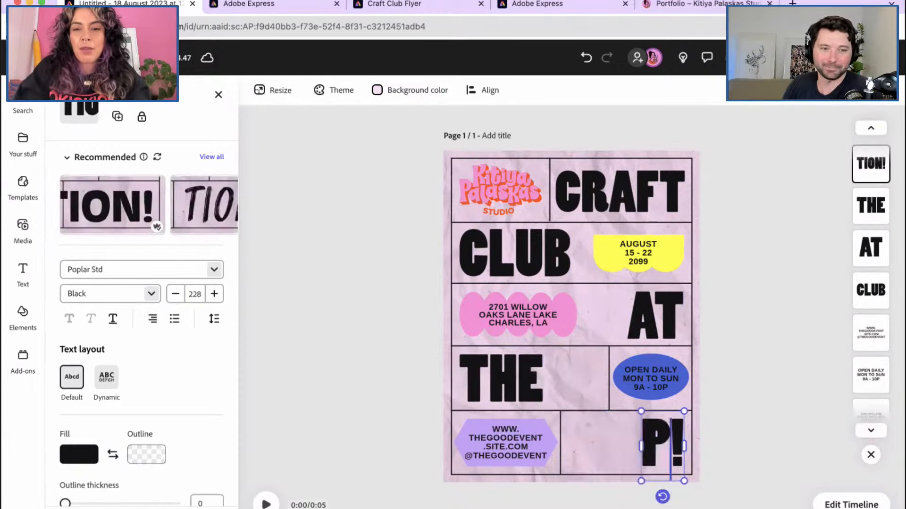
key(BackSpace)
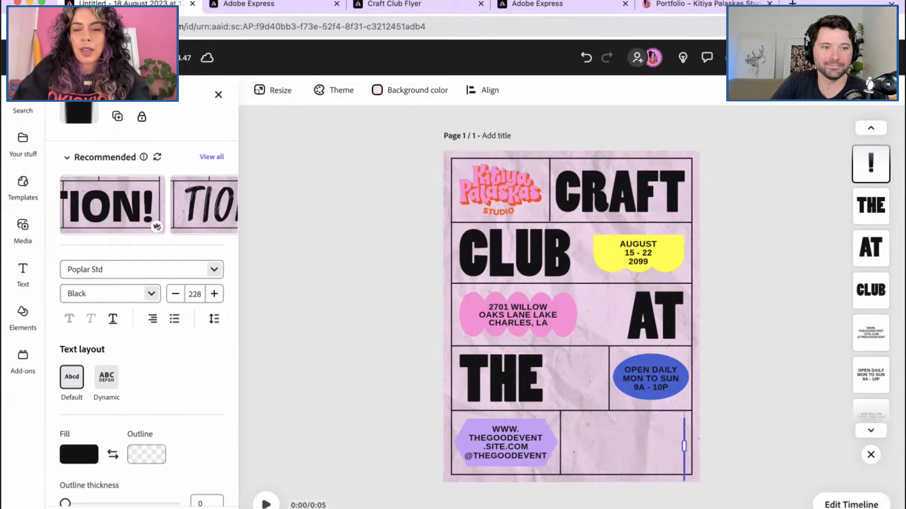
text(P)
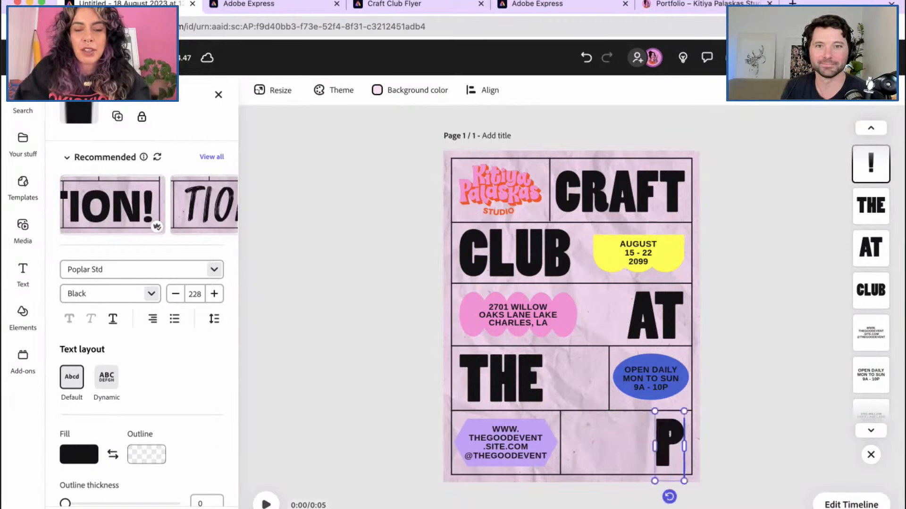
text(UB!)
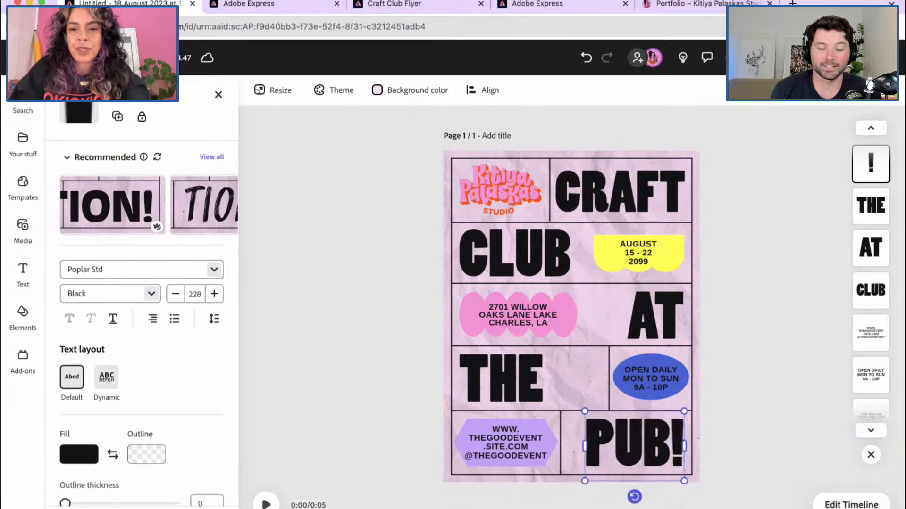
click(726, 426)
drag(634, 445, 628, 445)
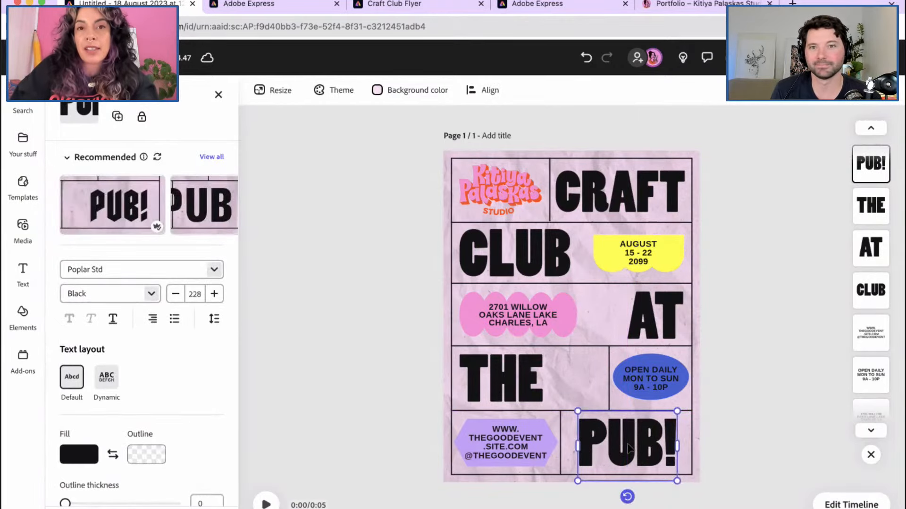
Move the fourth-row vertical divider left towards THE and adjust the lower end of the first-row divider to meet the horizontal line.
click(609, 359)
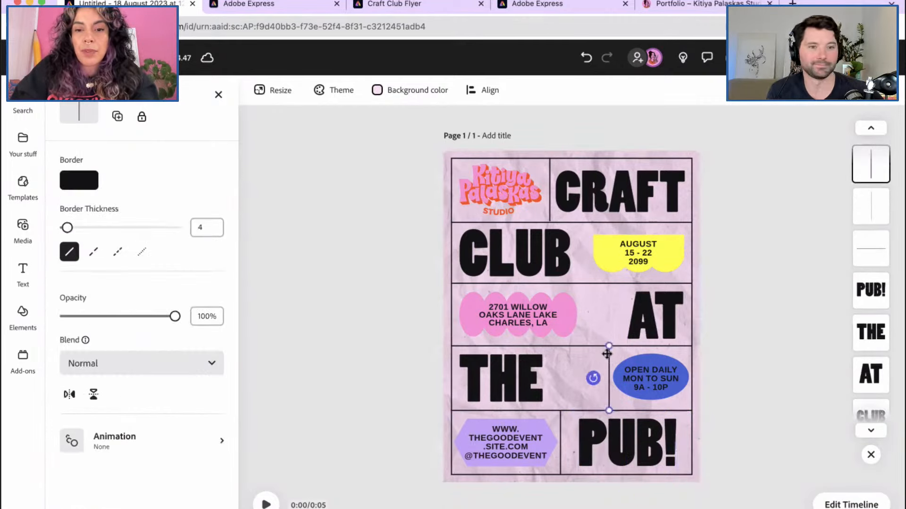
drag(609, 357, 587, 354)
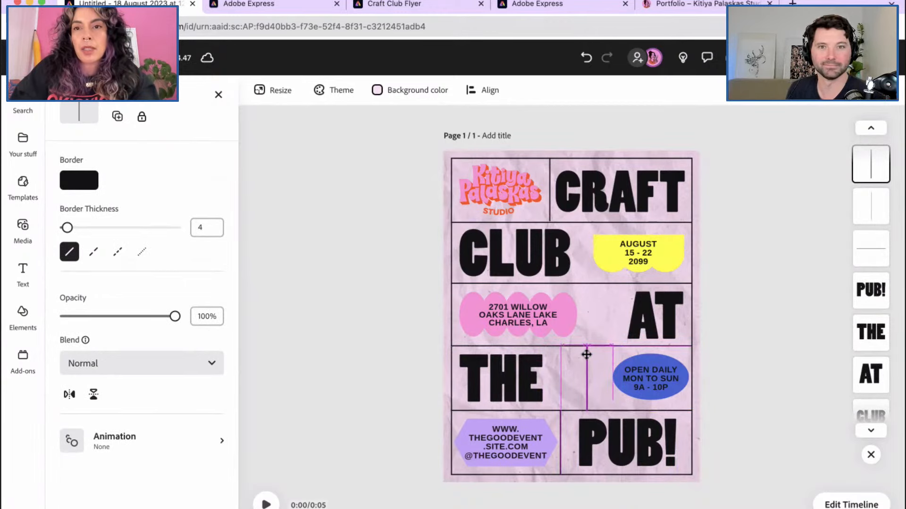
drag(586, 354, 577, 354)
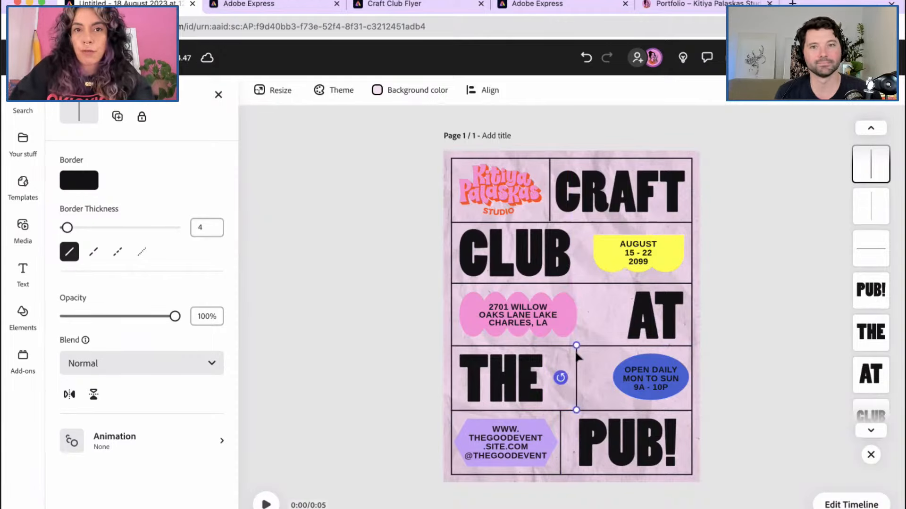
click(549, 195)
drag(548, 221, 550, 222)
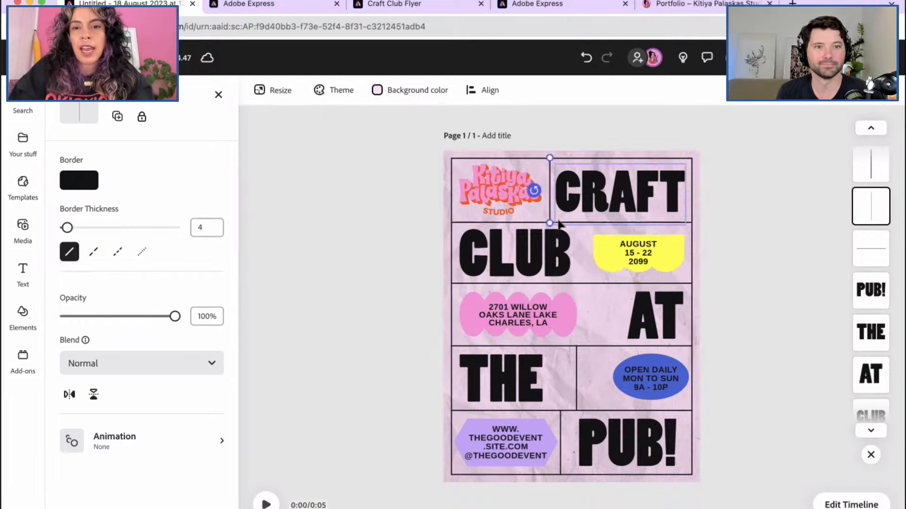
click(765, 224)
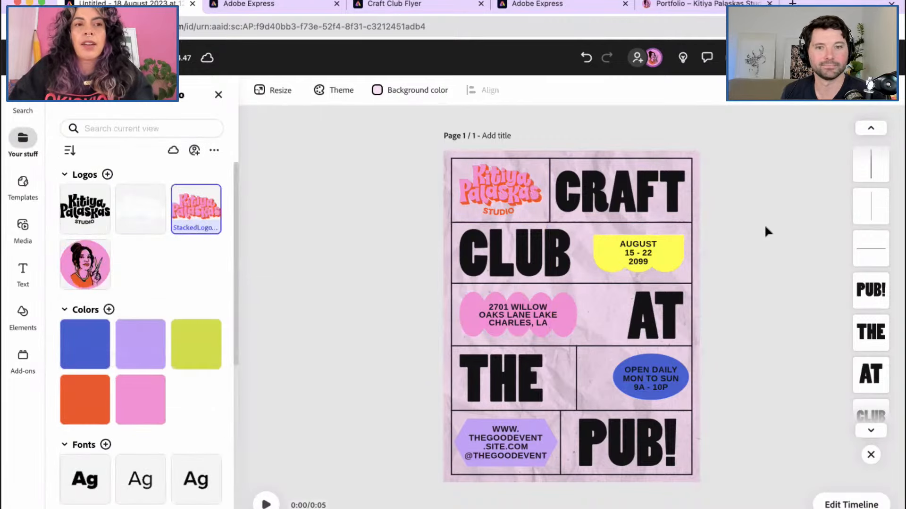
Enlarge the yellow date badge until its text is size 36 and centre it in the space beside CLUB.
click(633, 251)
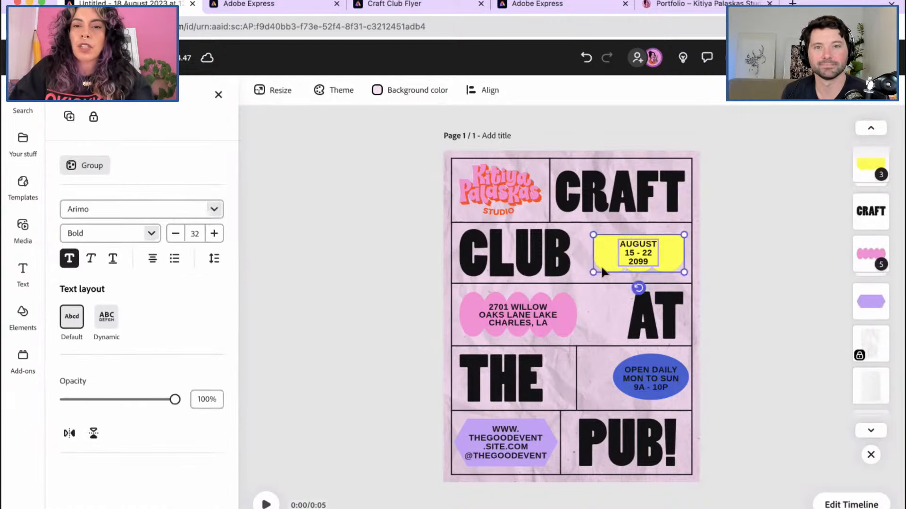
mouse_move(594, 272)
mouse_down()
mouse_move(575, 282)
mouse_move(598, 257)
mouse_up()
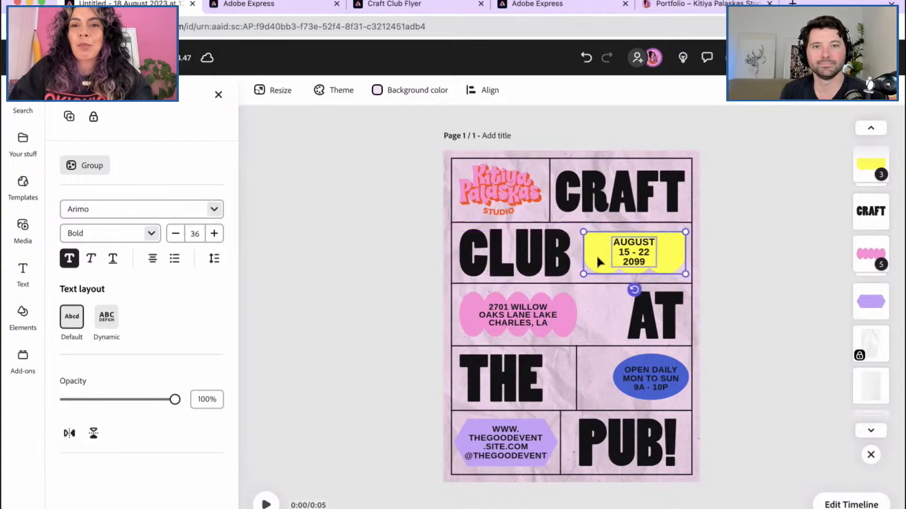
click(702, 235)
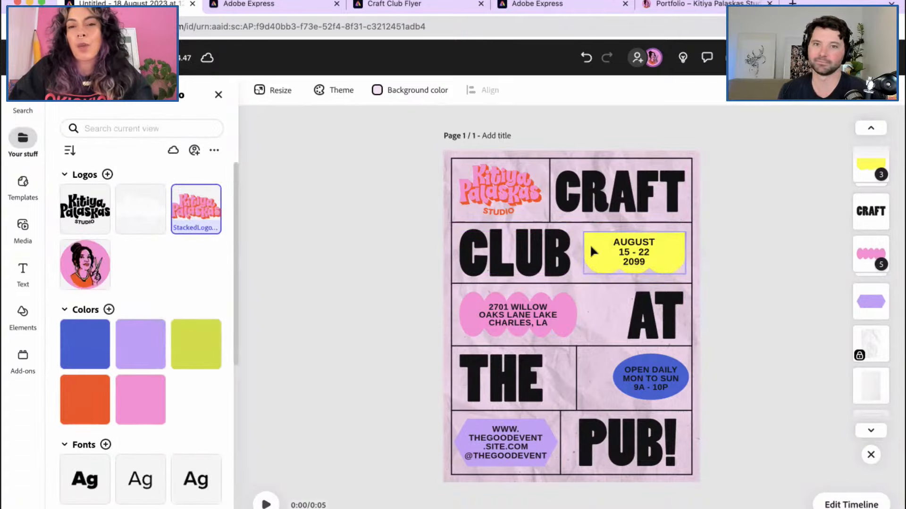
Duplicate the first-row vertical divider into the second row beside CLUB and into the third row before AT, fitting each to its row.
click(550, 209)
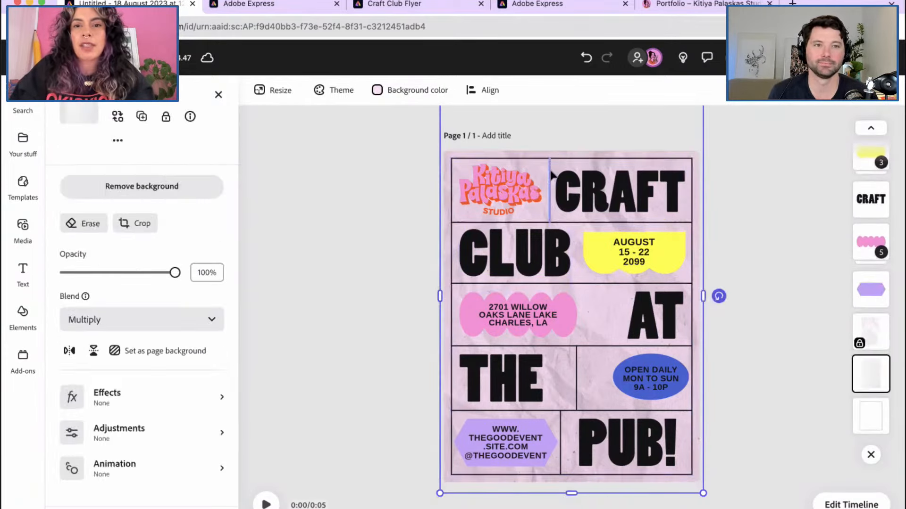
click(550, 175)
key(super+d)
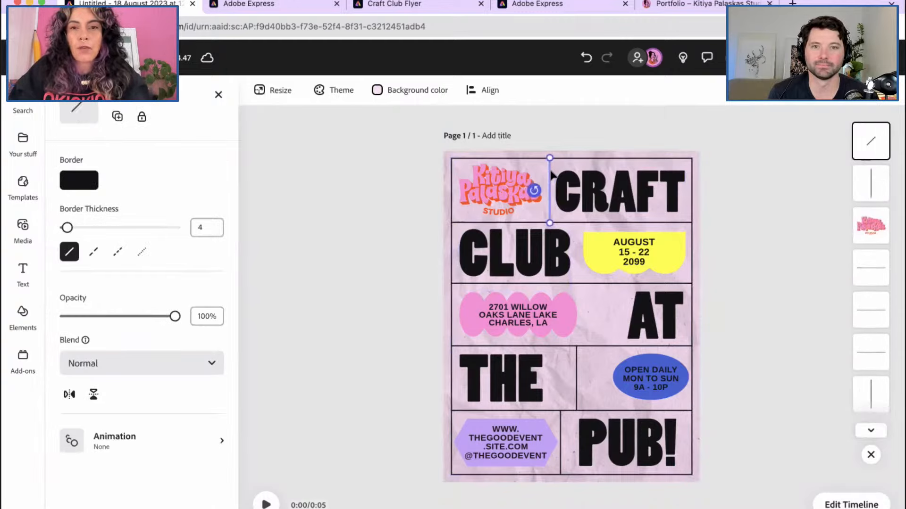
drag(550, 171, 577, 223)
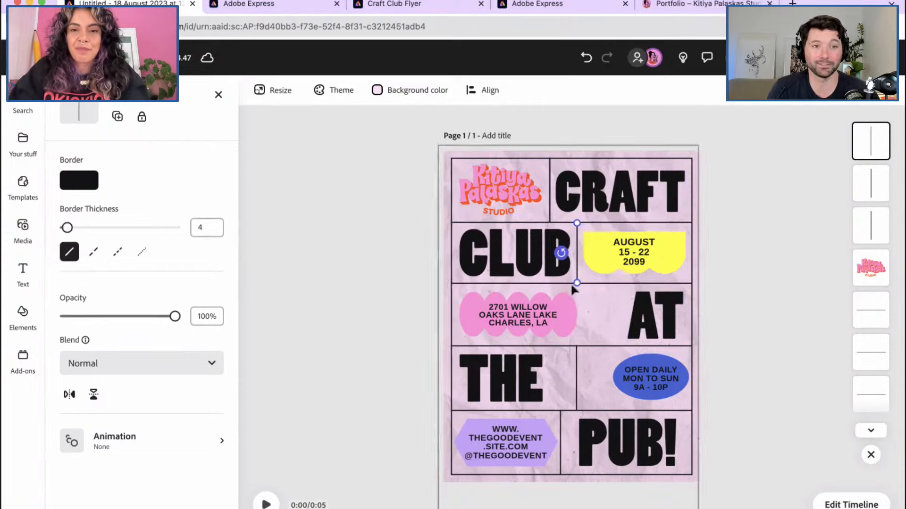
drag(578, 260, 591, 347)
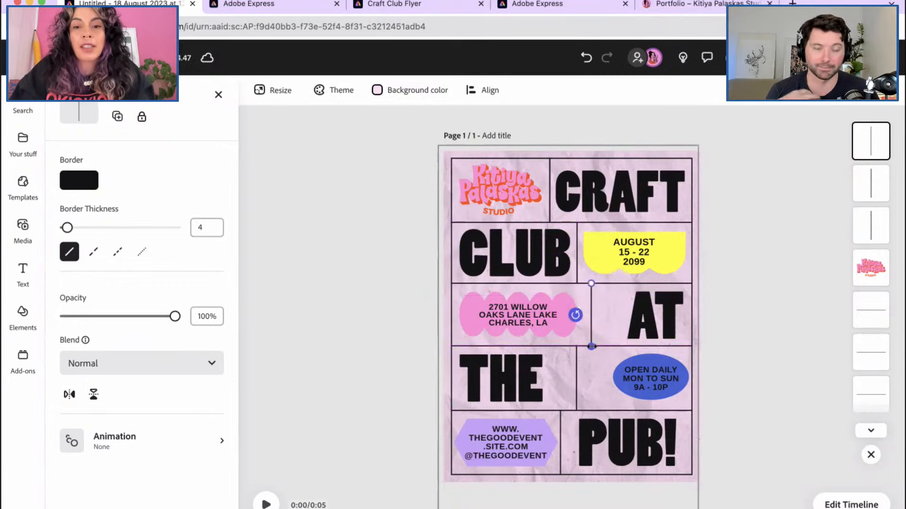
Move the AT heading left to centre it in its third-row cell.
click(654, 330)
drag(654, 330, 640, 325)
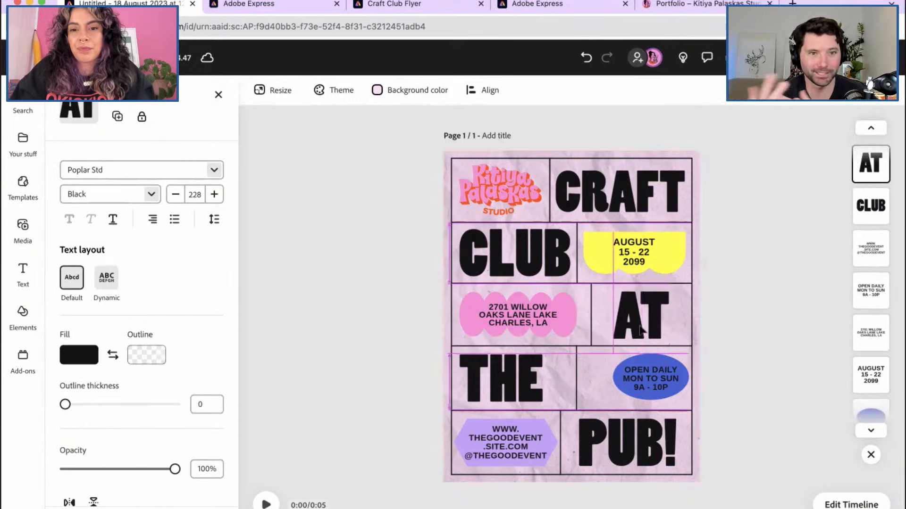
click(740, 349)
Widen the blue oval in the fourth row to fill its cell and nudge it down slightly.
click(616, 376)
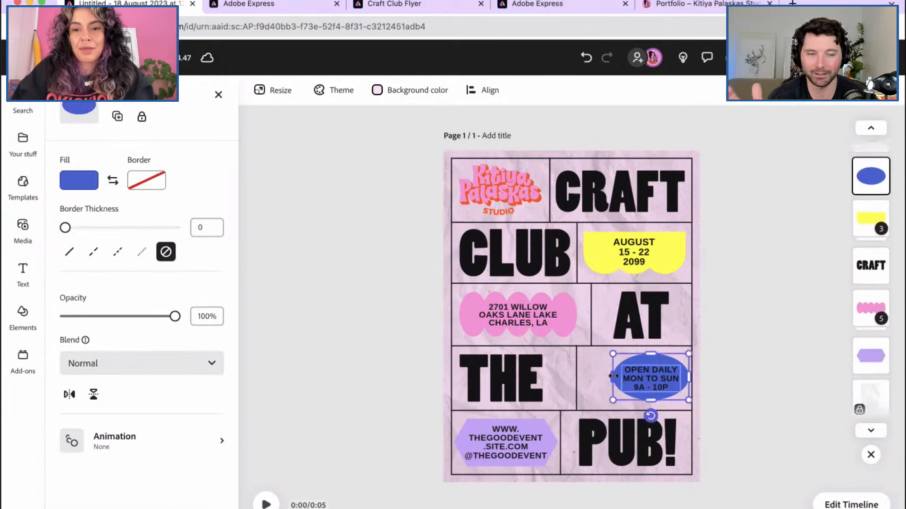
drag(613, 376, 583, 350)
key(Down)
key(Down)
key(Down)
key(Down)
key(Down)
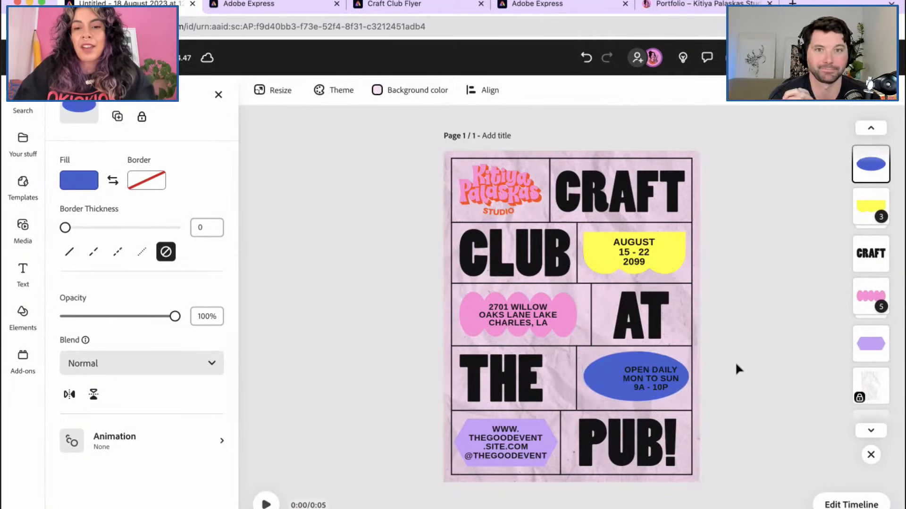
Enlarge the "OPEN DAILY MON TO SUN 9A - 10P" text to size 39 and centre it on the blue oval.
click(653, 377)
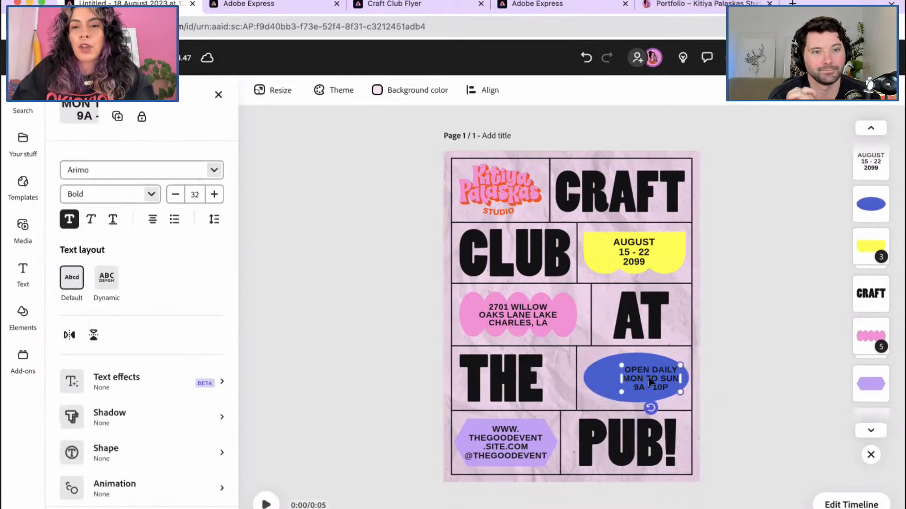
drag(654, 378, 677, 397)
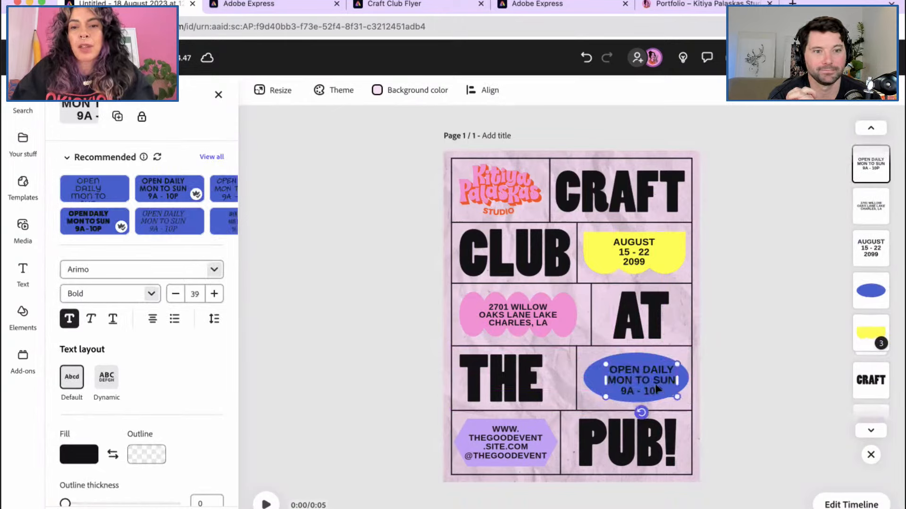
drag(679, 364, 646, 377)
click(725, 373)
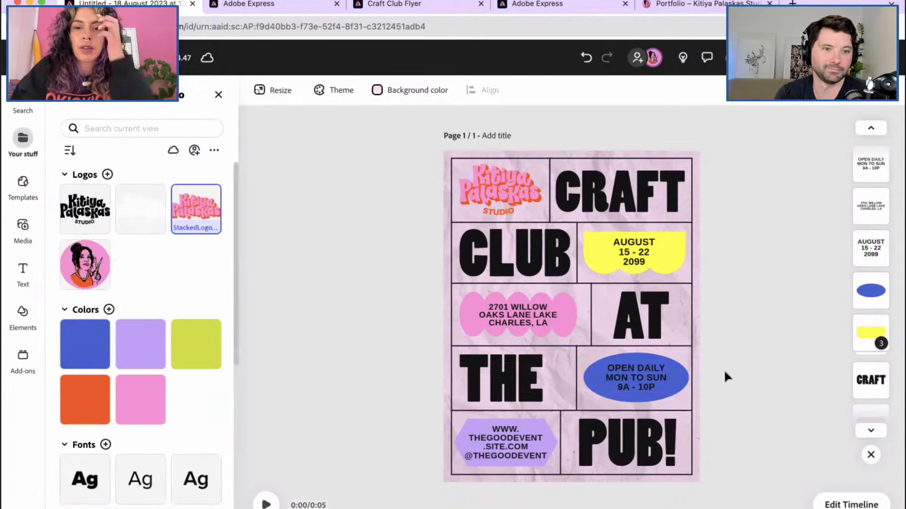
Move the THE heading right to centre it in its cell and shift the AT heading slightly left.
drag(526, 373, 534, 373)
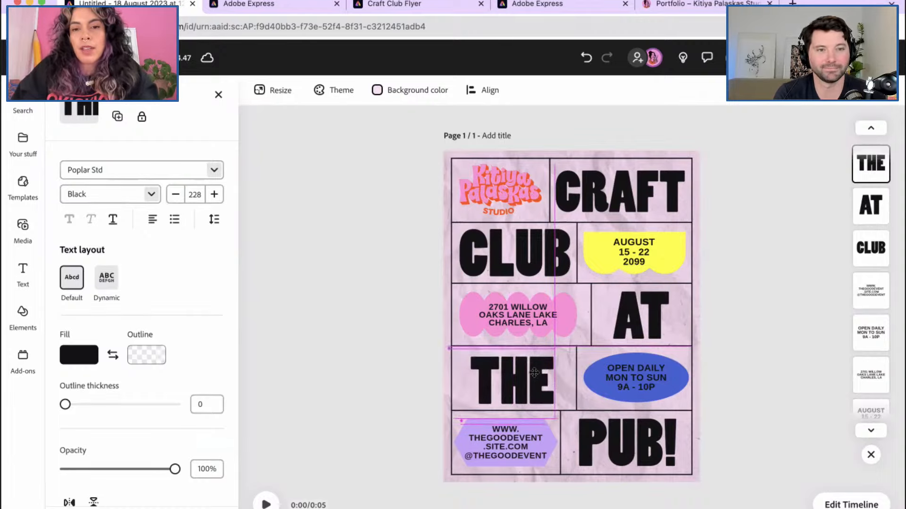
drag(534, 373, 536, 375)
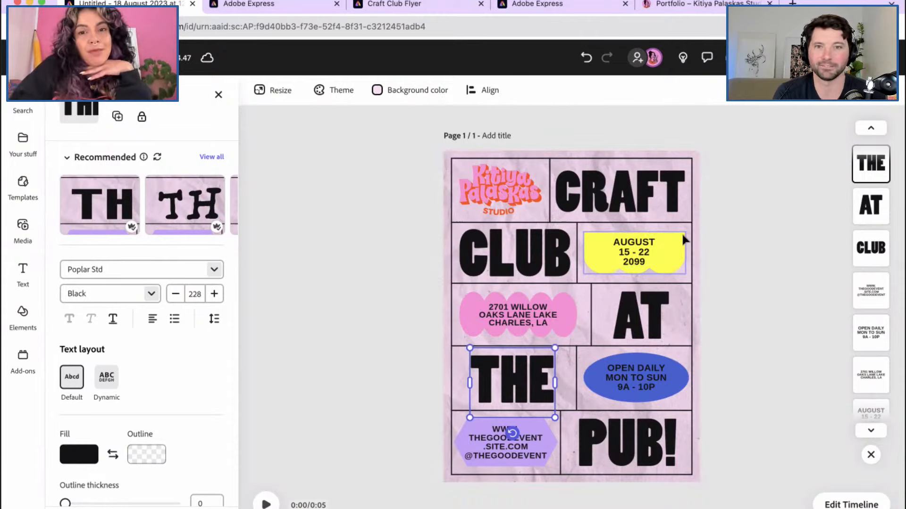
click(634, 207)
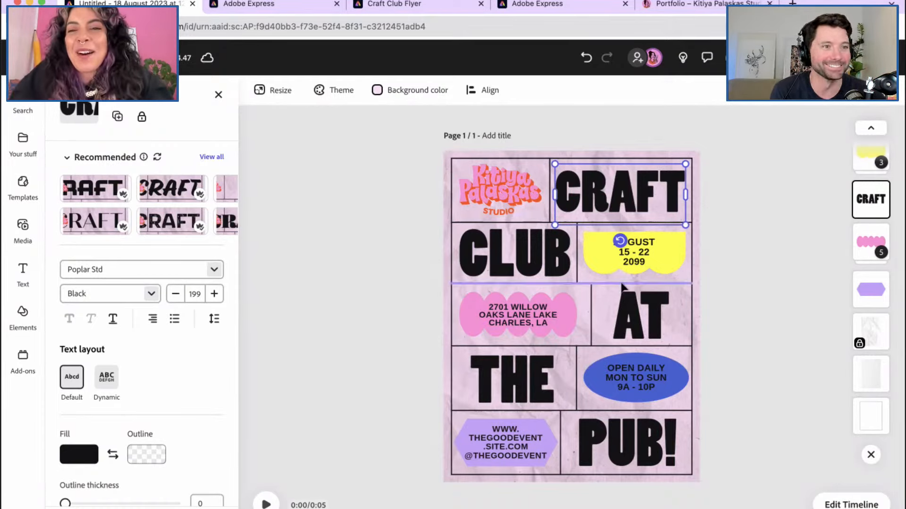
click(635, 324)
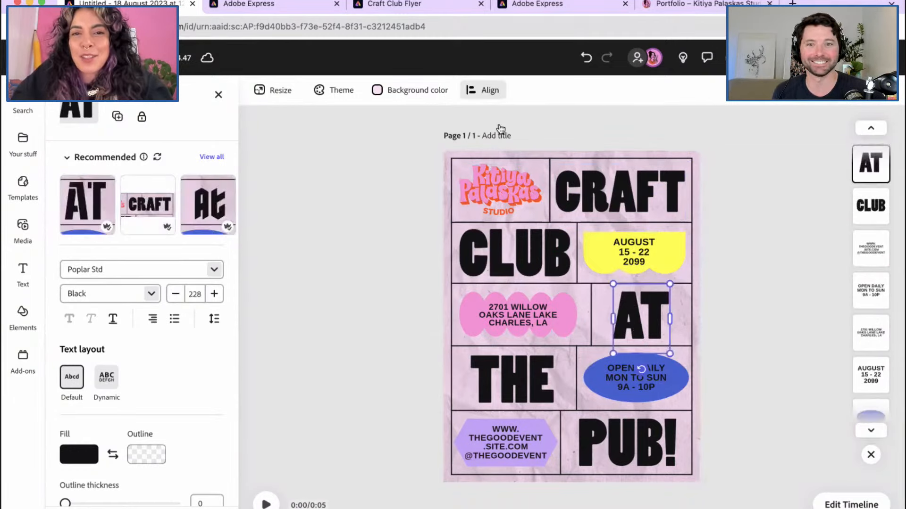
drag(628, 315, 626, 310)
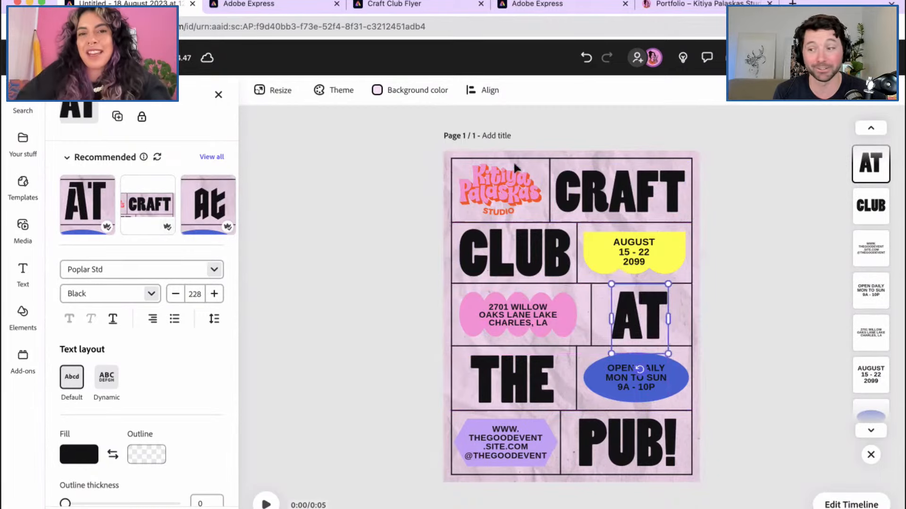
click(488, 94)
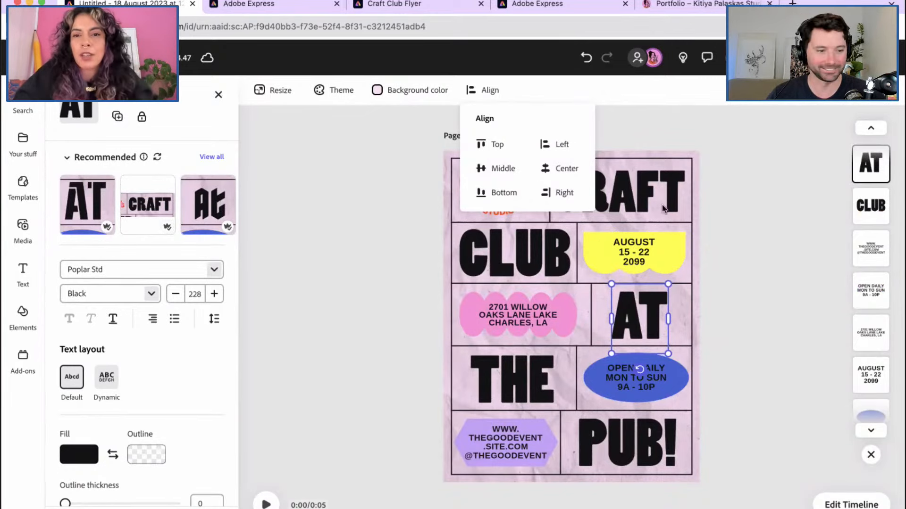
click(746, 189)
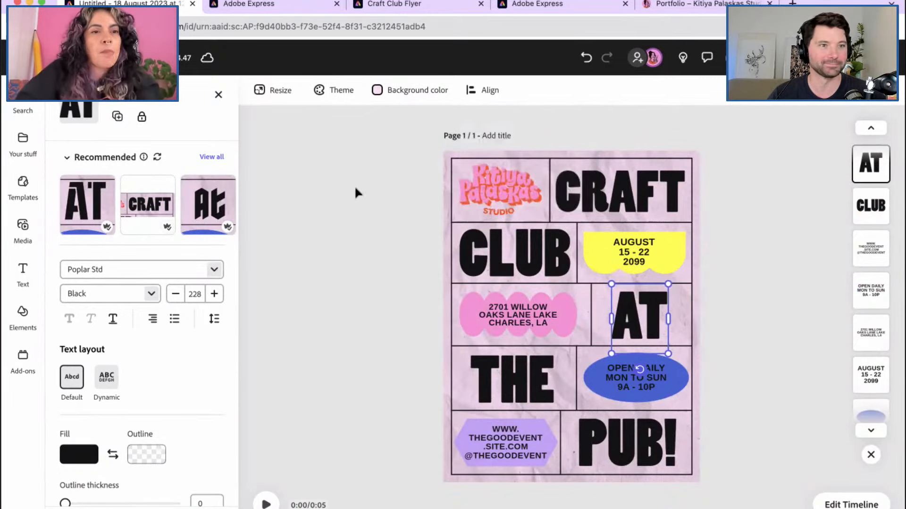
Look through the full set of recommended font alternatives for the AT heading.
click(211, 159)
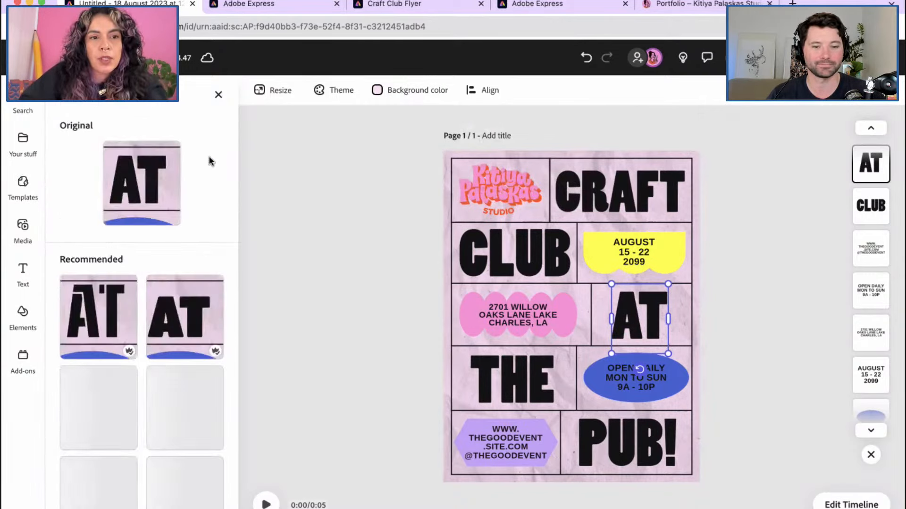
scroll(189, 330, down, 4)
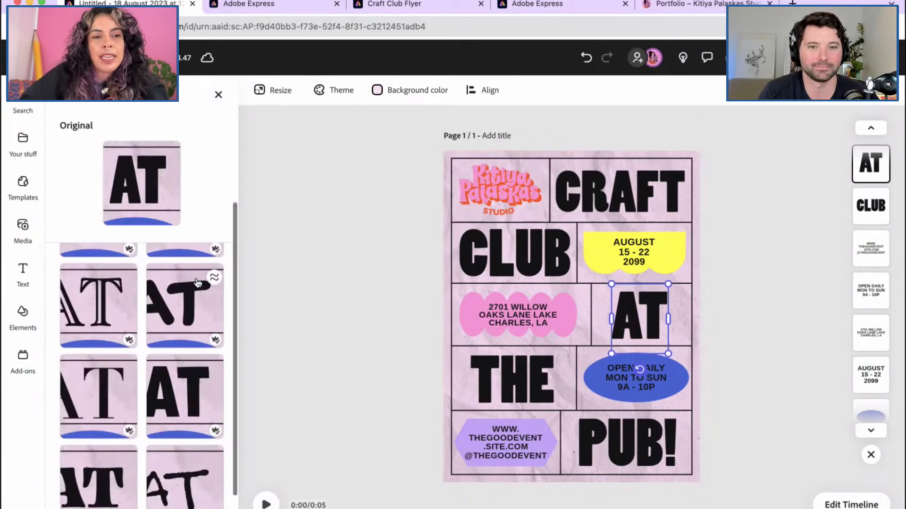
scroll(184, 371, down, 1)
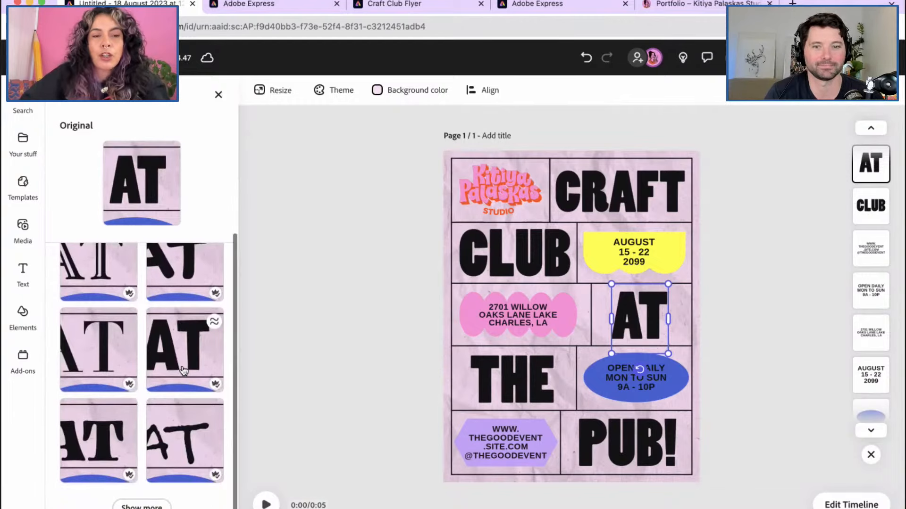
click(161, 505)
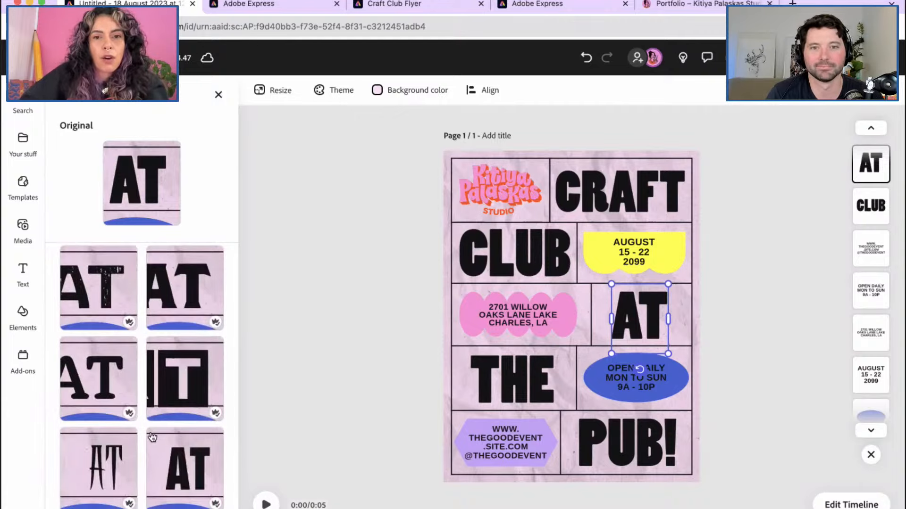
scroll(151, 430, down, 3)
scroll(152, 433, up, 1)
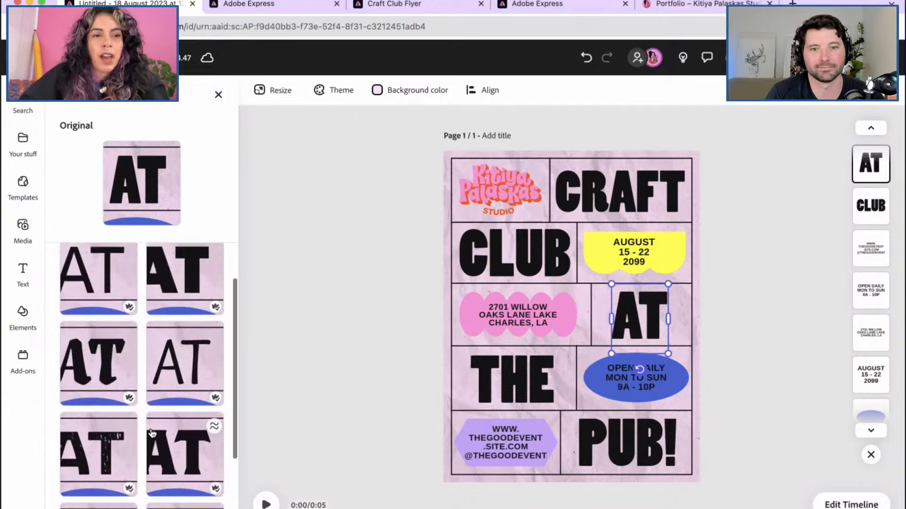
scroll(152, 433, down, 4)
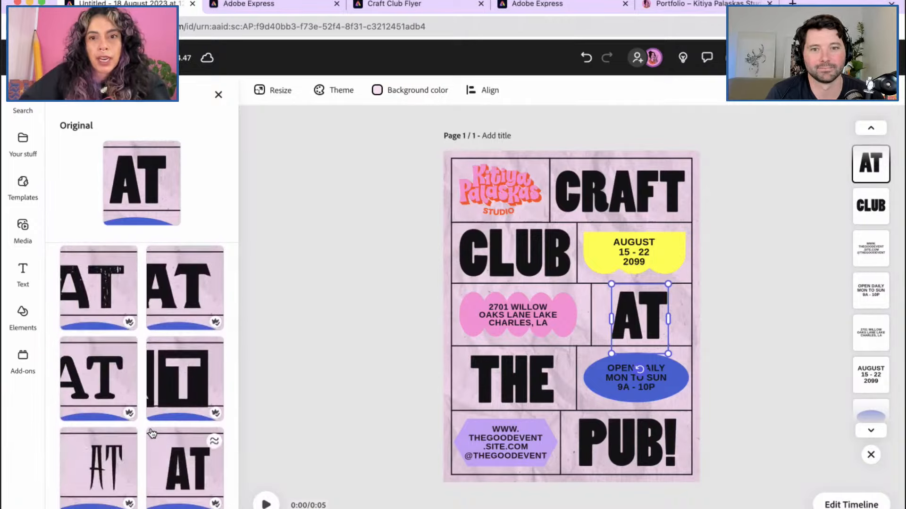
click(66, 103)
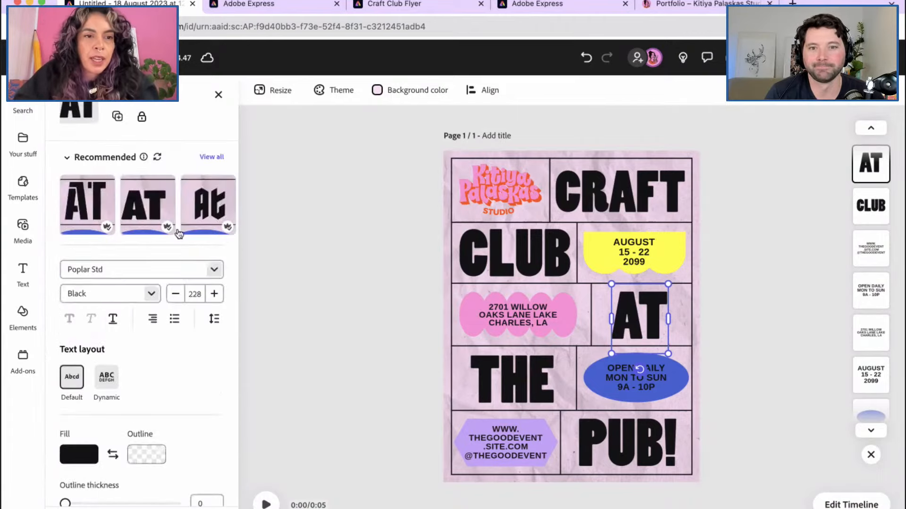
Look through the brand, in-use, recent, uploaded and alphabetical fonts available for the AT heading, keeping its current font.
click(215, 271)
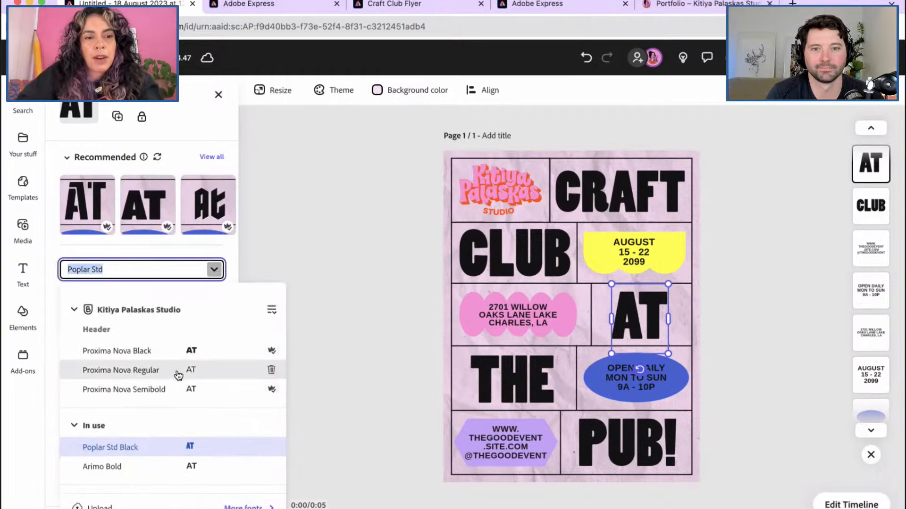
scroll(178, 378, down, 1)
scroll(178, 377, down, 10)
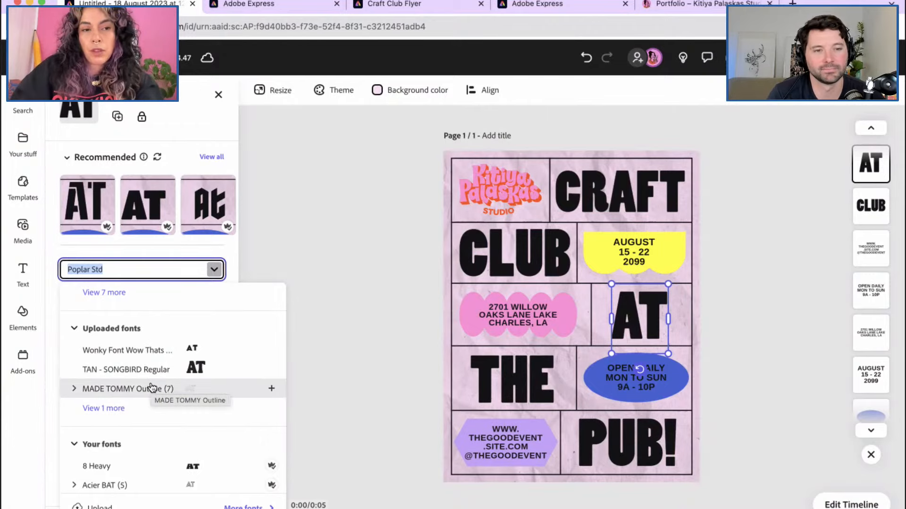
scroll(151, 388, up, 5)
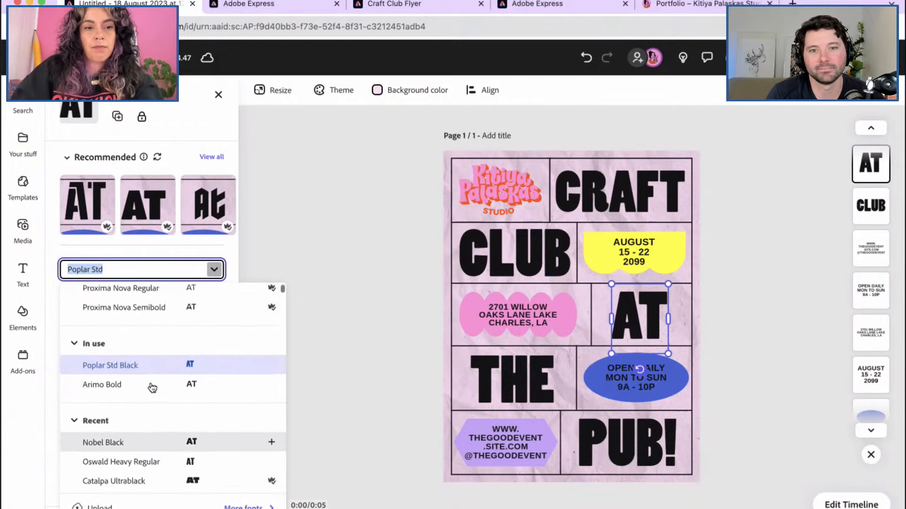
scroll(152, 388, down, 5)
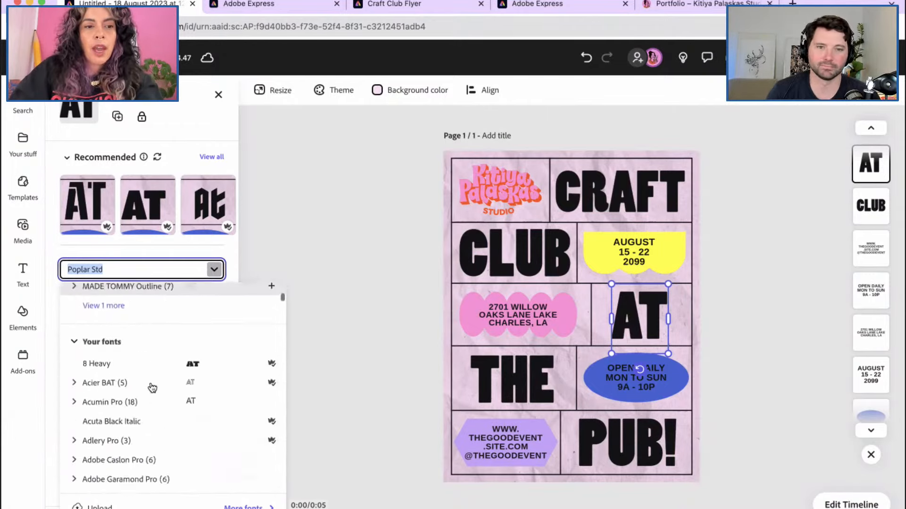
scroll(152, 388, down, 10)
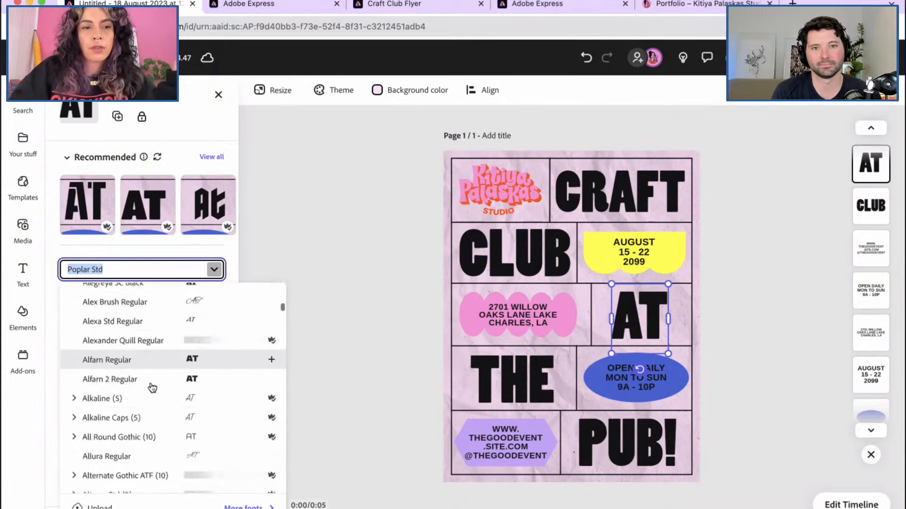
scroll(152, 388, down, 10)
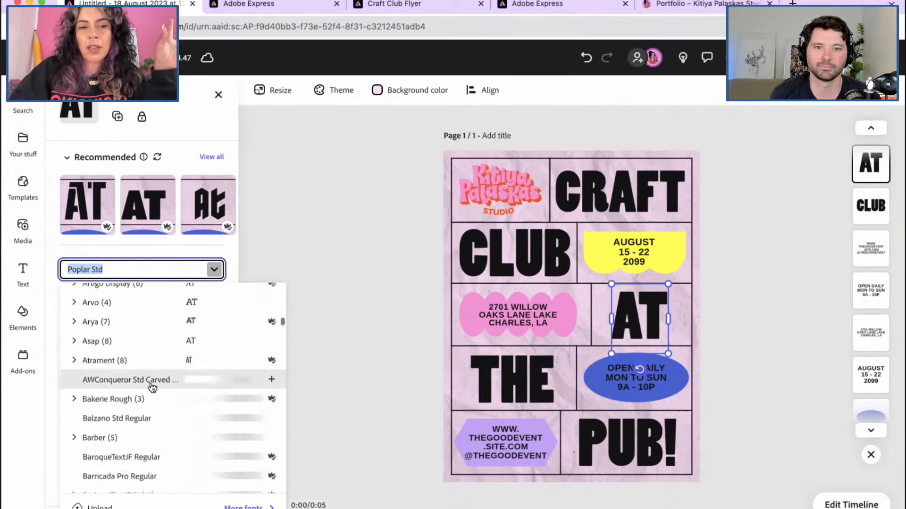
scroll(151, 388, down, 10)
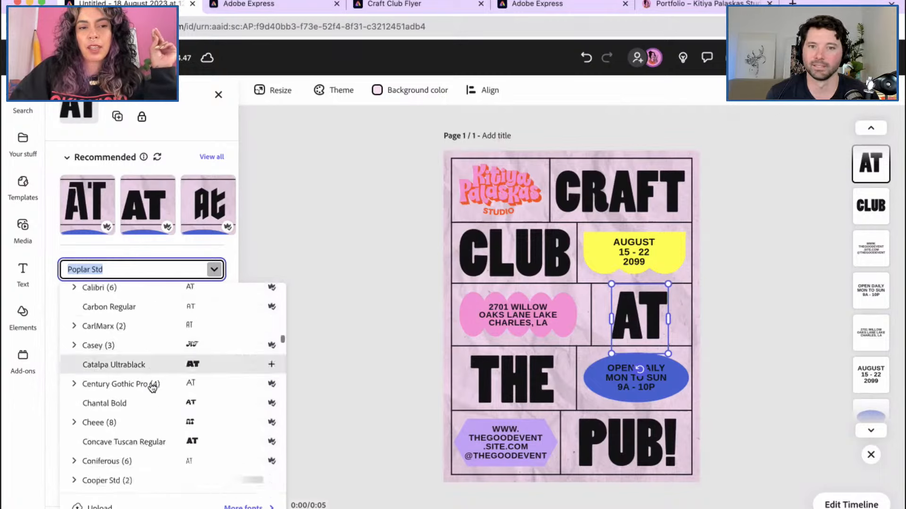
scroll(152, 387, down, 10)
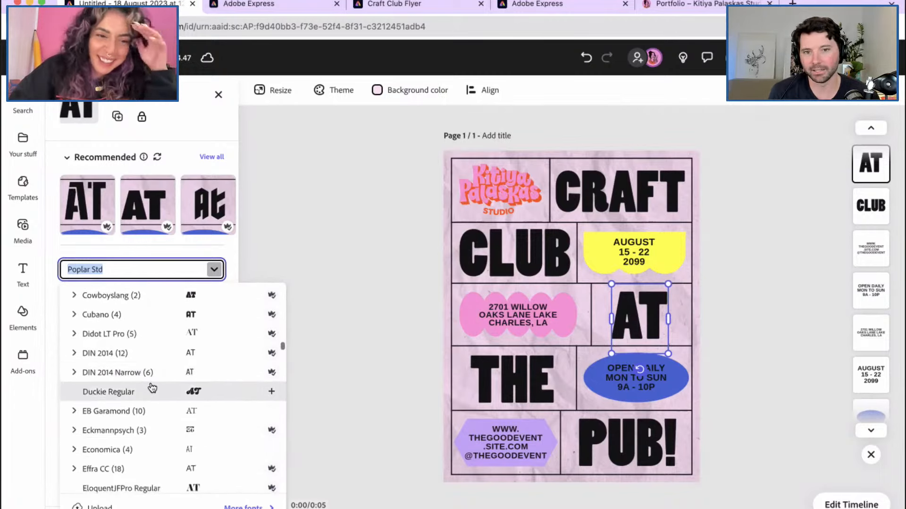
scroll(152, 388, down, 10)
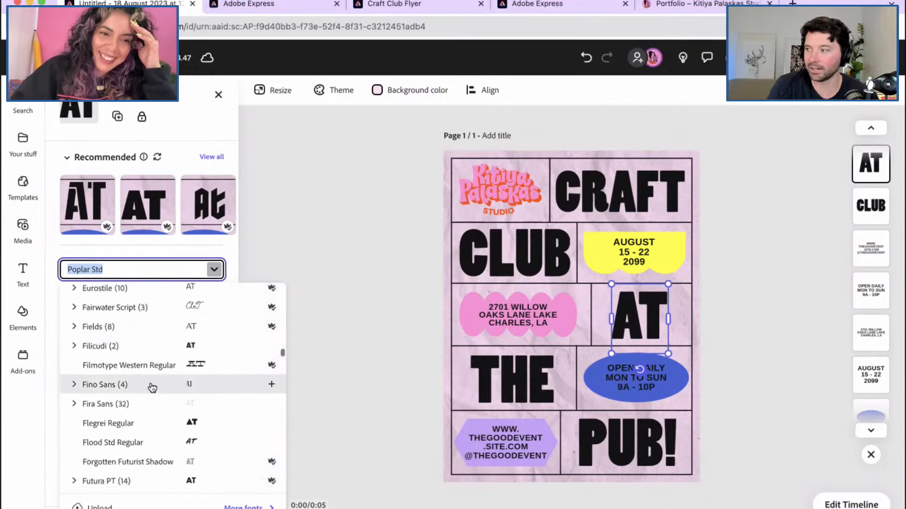
scroll(152, 387, down, 6)
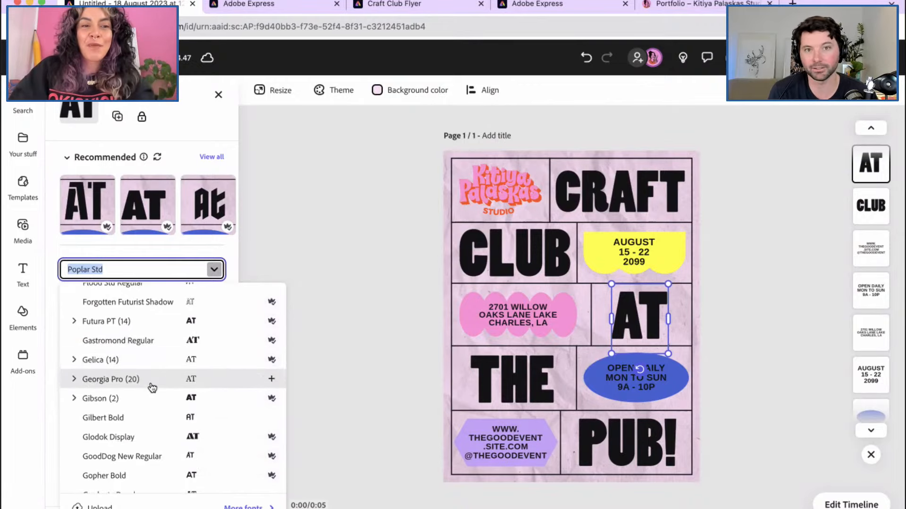
scroll(152, 388, down, 3)
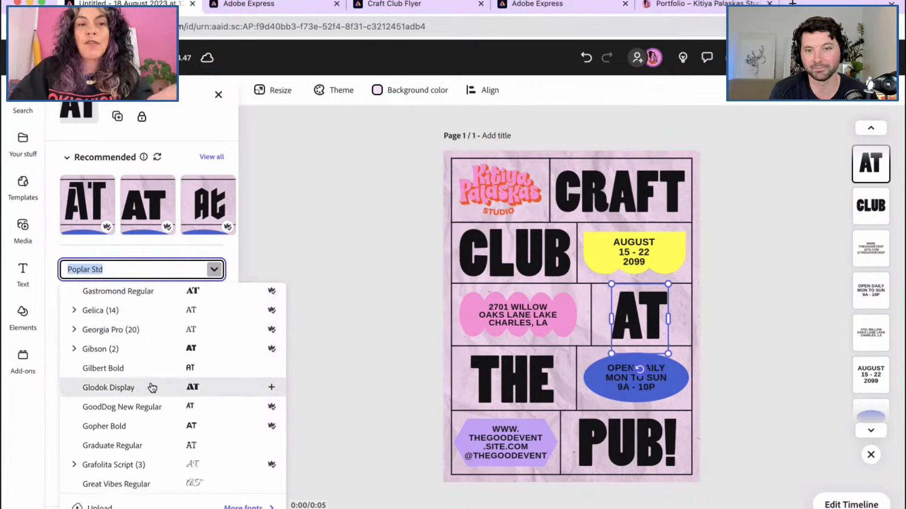
scroll(152, 388, down, 15)
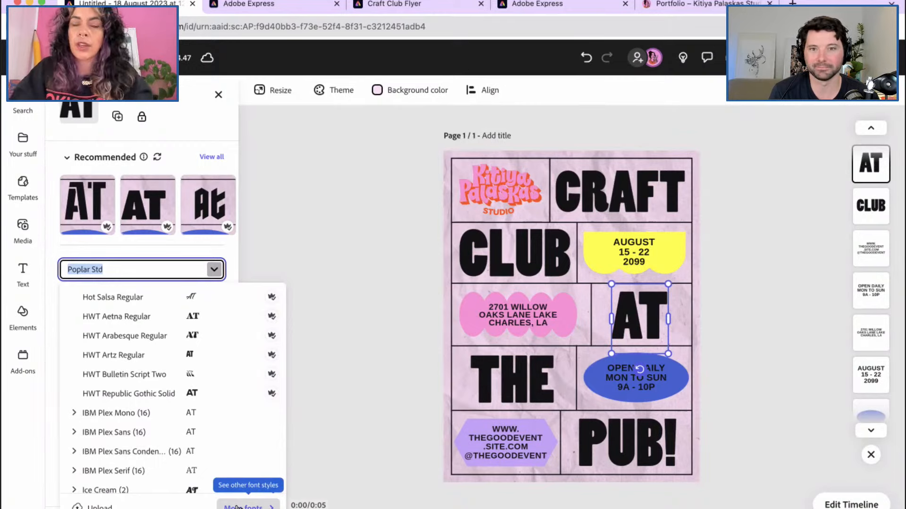
click(239, 246)
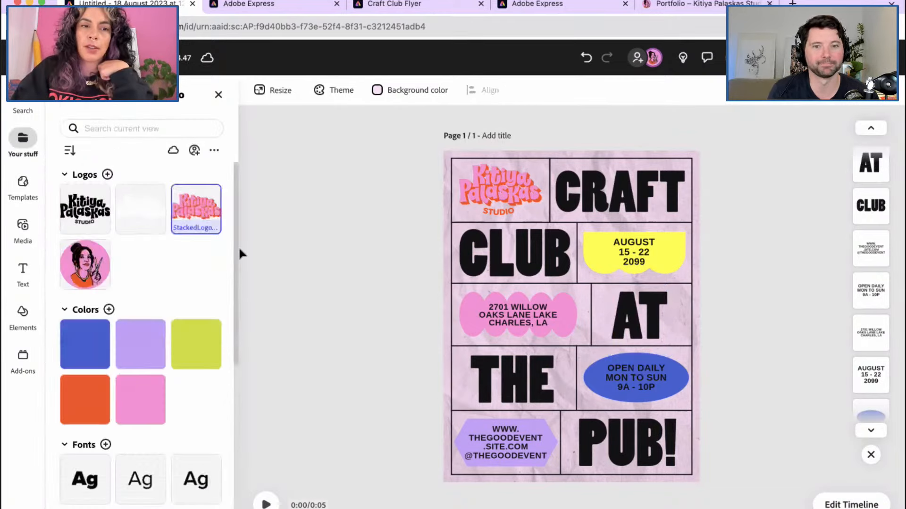
Try the Dynamic text layout on the CRAFT heading and return it to Default.
click(628, 198)
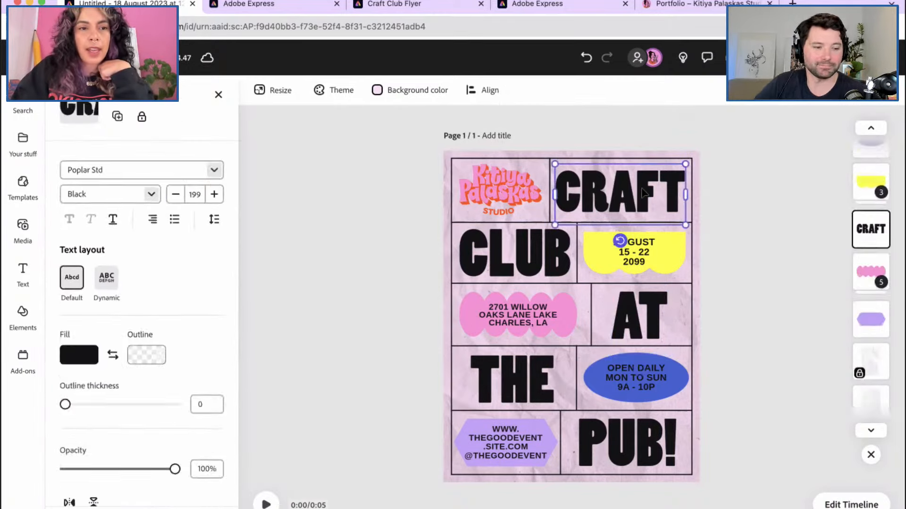
scroll(188, 380, down, 3)
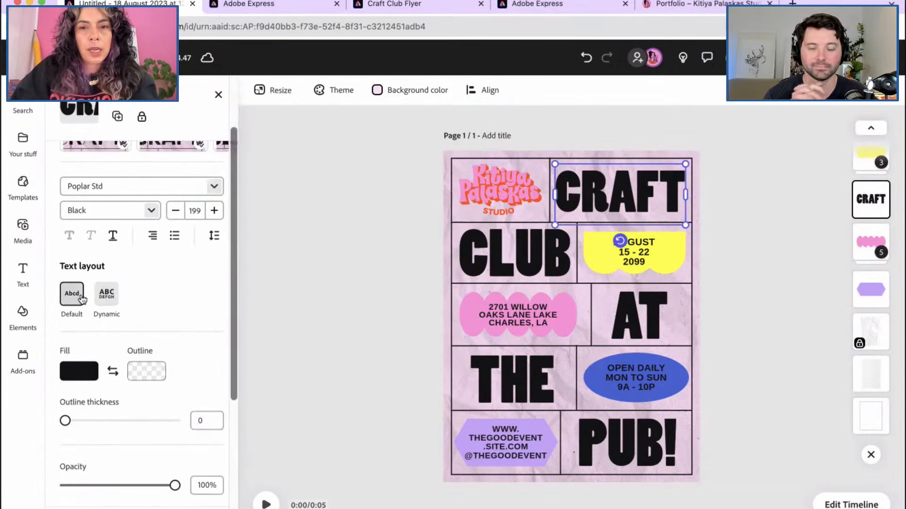
mouse_move(108, 296)
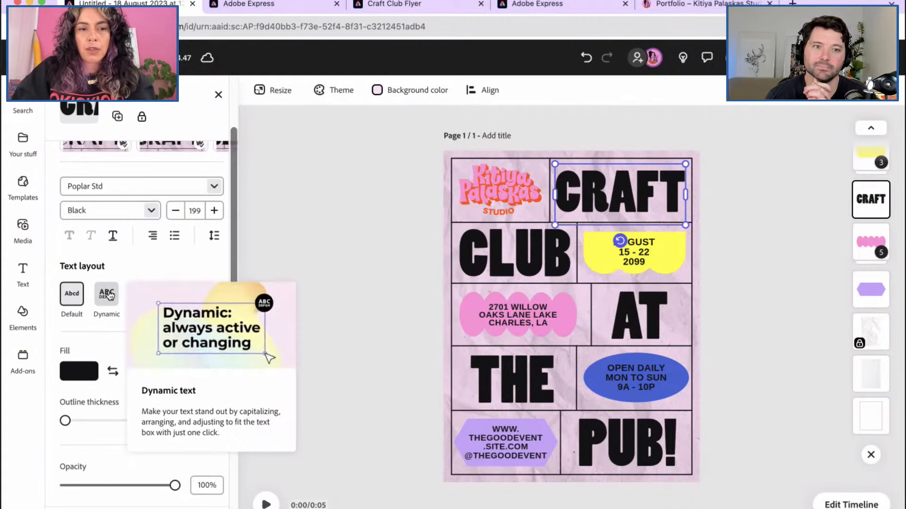
click(107, 294)
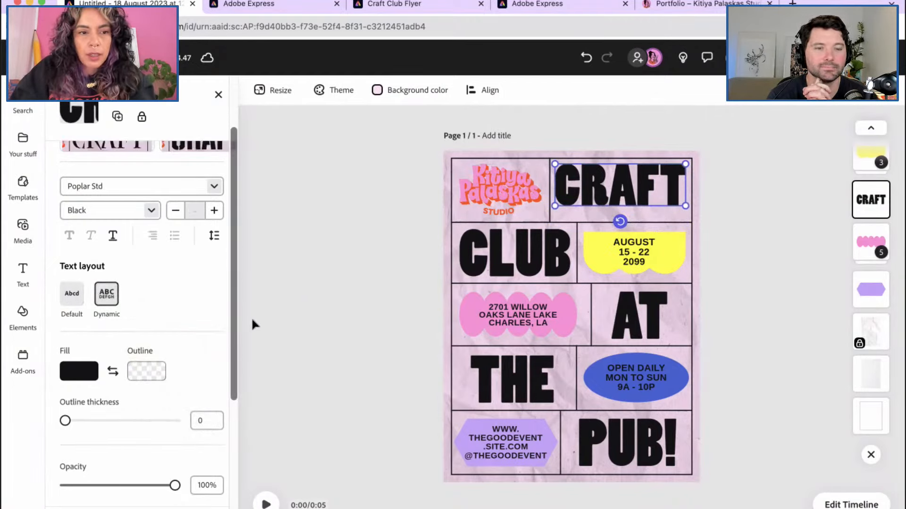
click(72, 294)
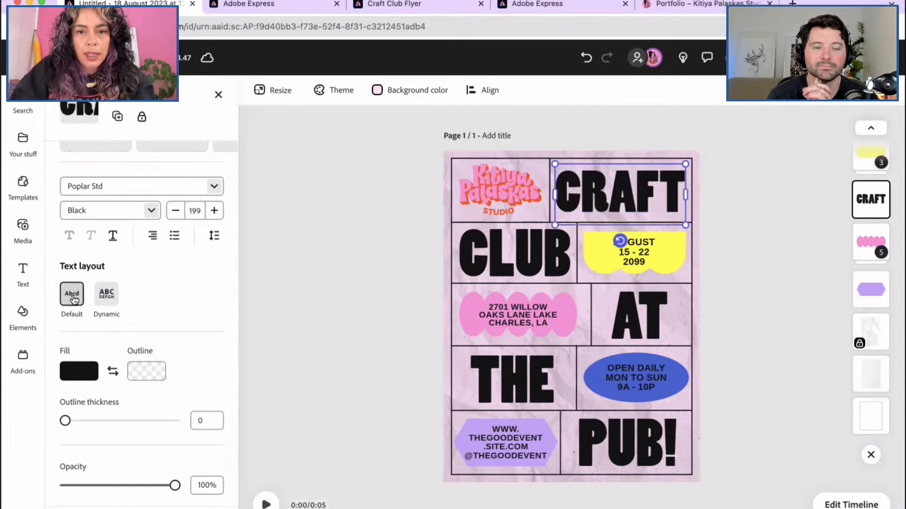
Apply the Dynamic text layout to the address text and centre it on the pink scalloped shape.
click(517, 315)
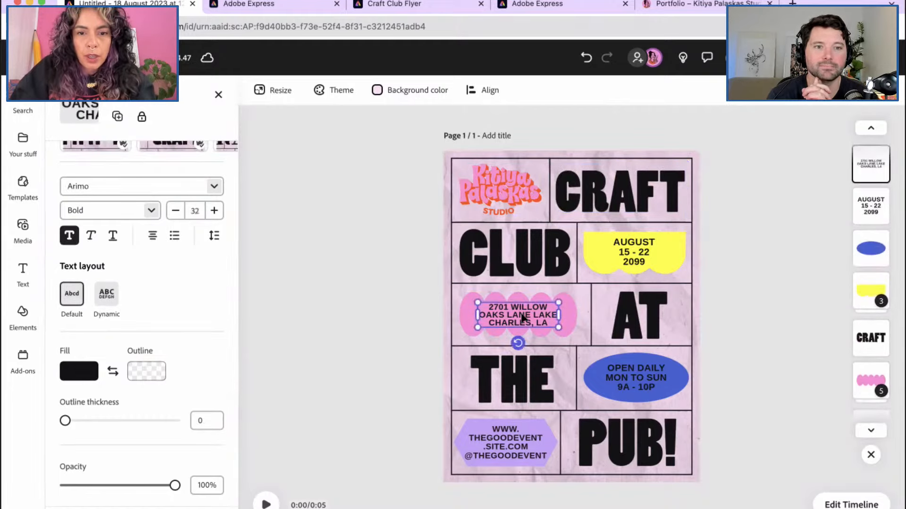
click(108, 297)
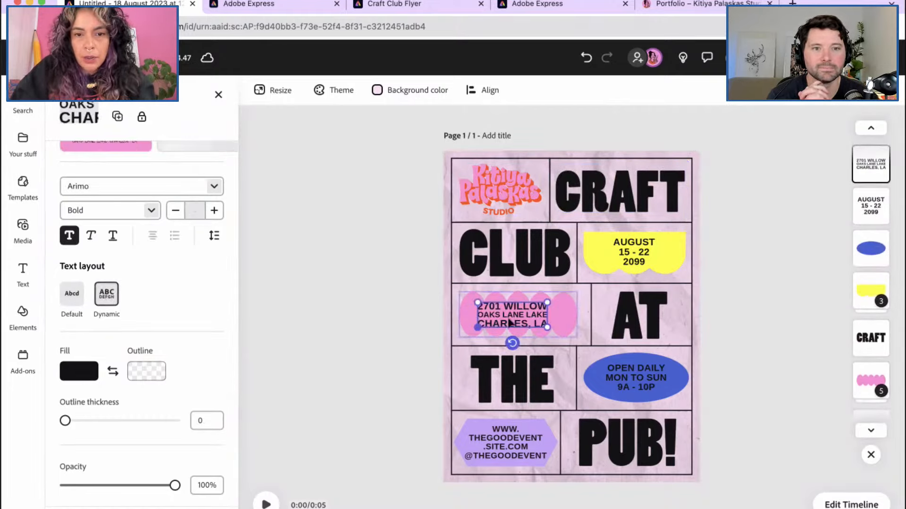
drag(517, 314, 523, 314)
click(397, 333)
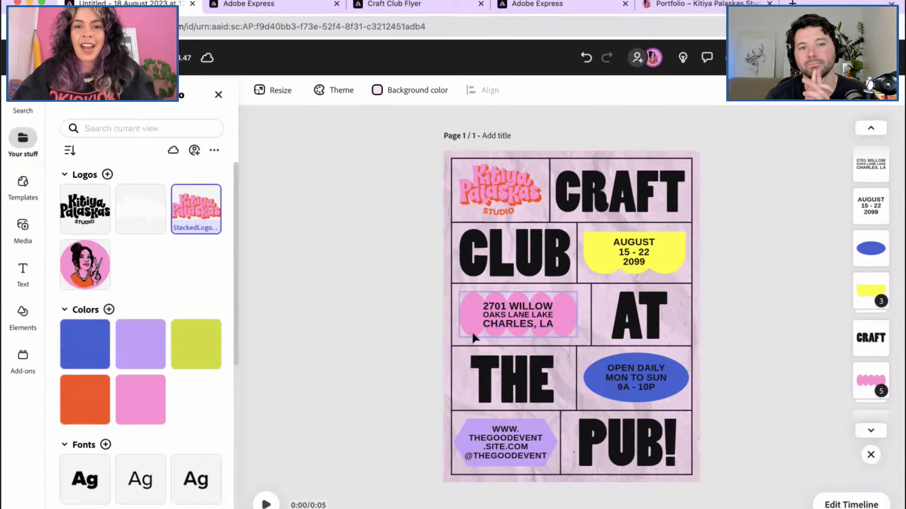
Return the address text to the Default layout and resize its text box so the address fits on three lines.
click(493, 328)
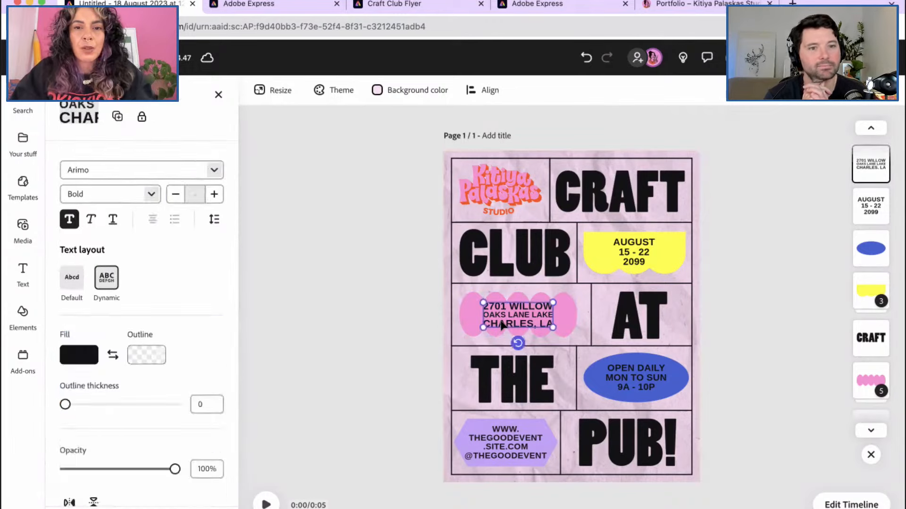
click(74, 380)
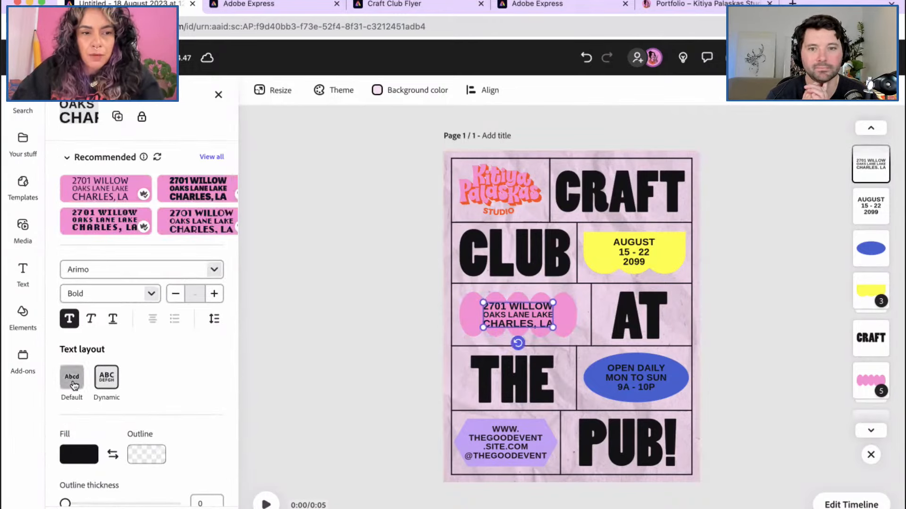
scroll(154, 373, down, 5)
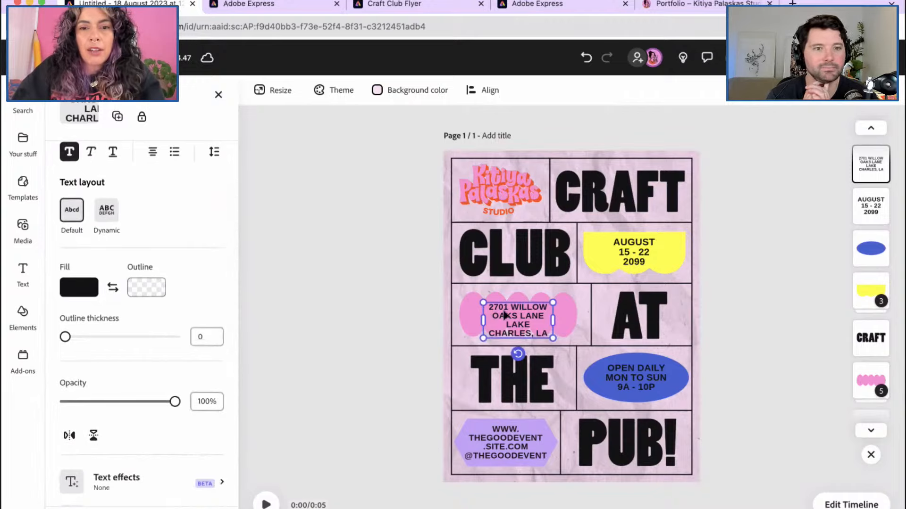
drag(553, 320, 532, 319)
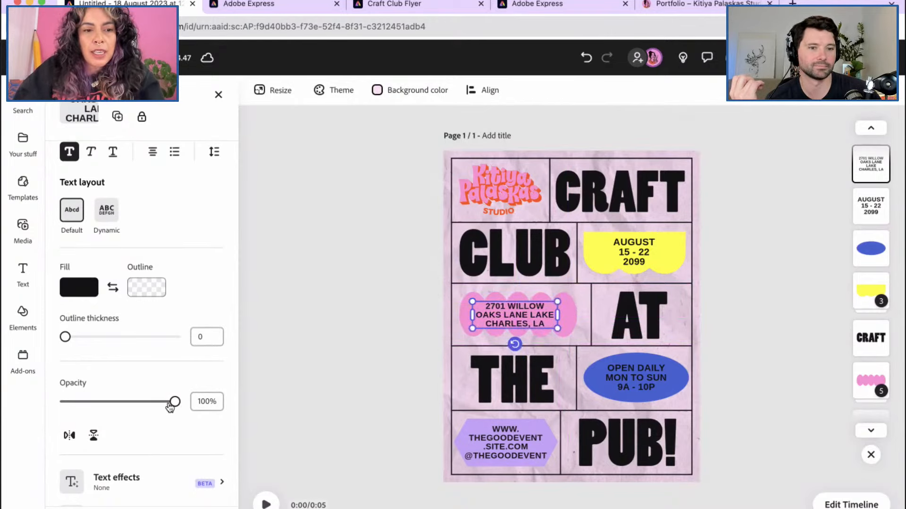
Add the basic text-hugging background shape behind the address text with a pale yellow fill, size 20 and 100% opacity.
scroll(170, 408, down, 3)
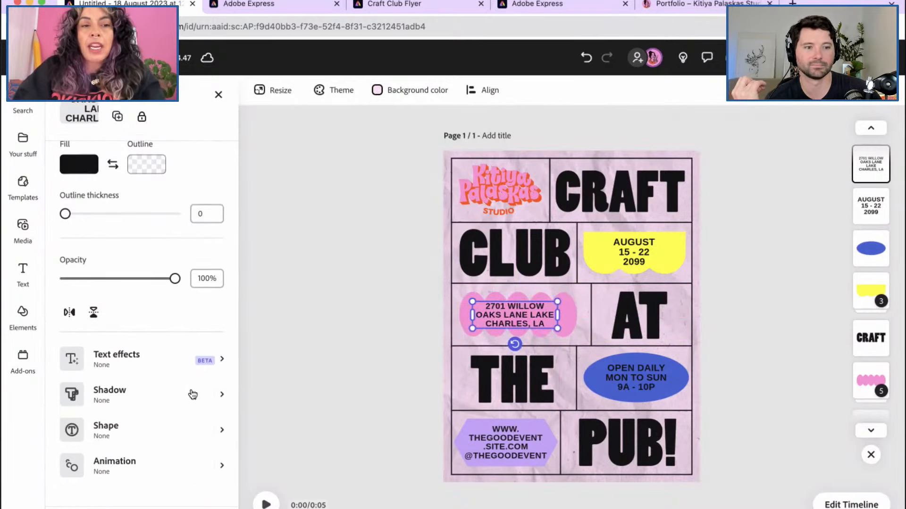
click(222, 433)
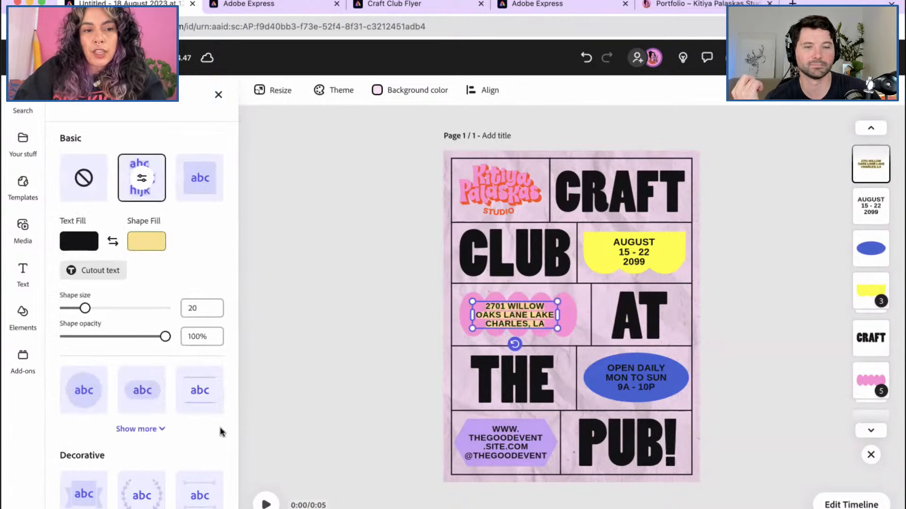
scroll(194, 444, down, 2)
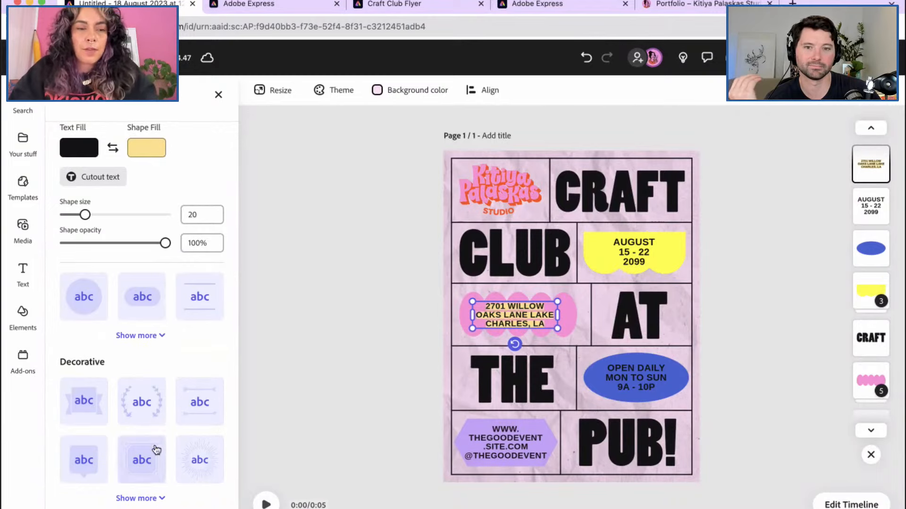
click(67, 94)
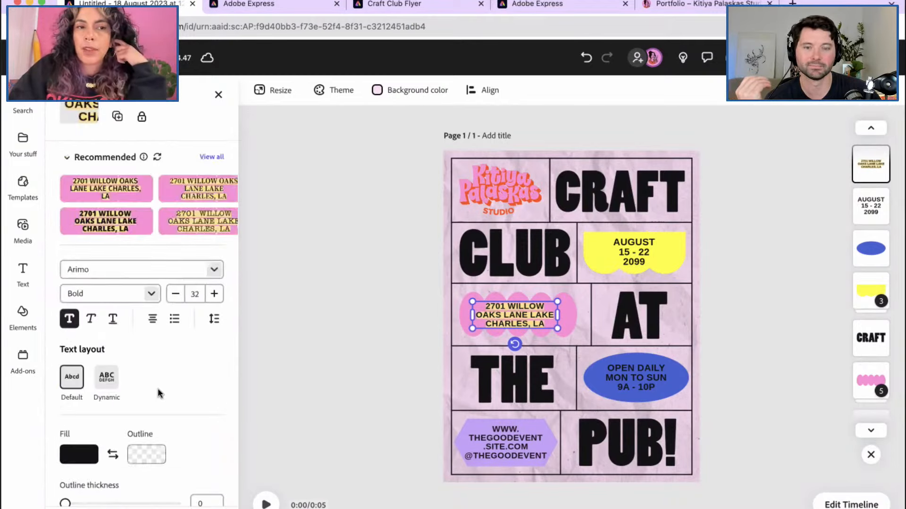
Generate a "Pink glitter foam" text effect for the CRAFT heading with Medium fit and Realistic style.
scroll(159, 393, down, 5)
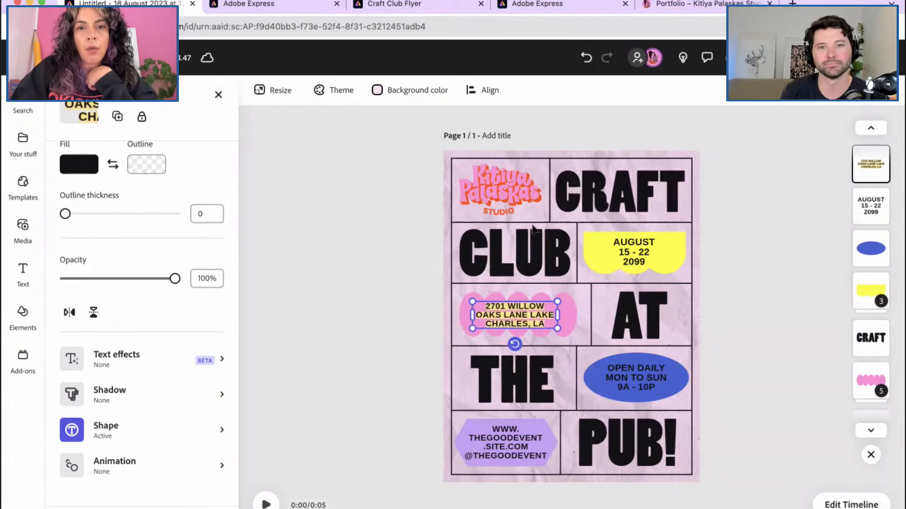
click(616, 199)
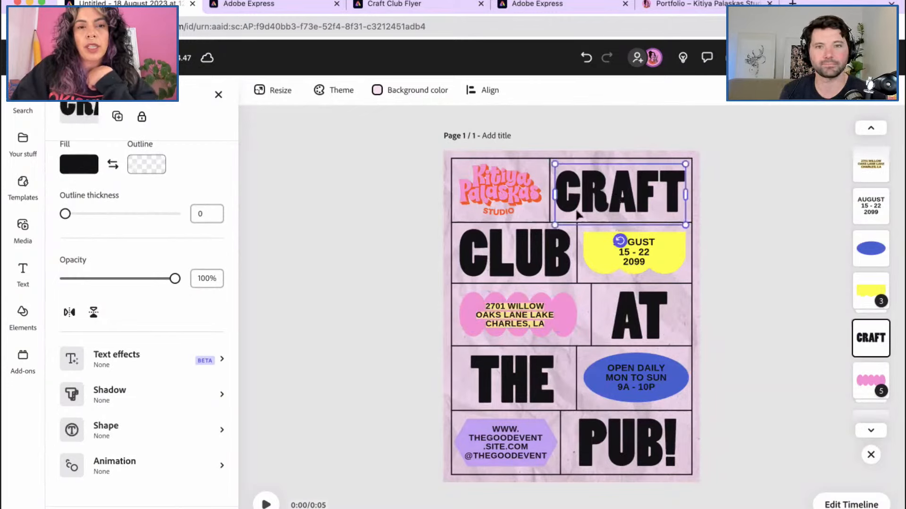
click(223, 362)
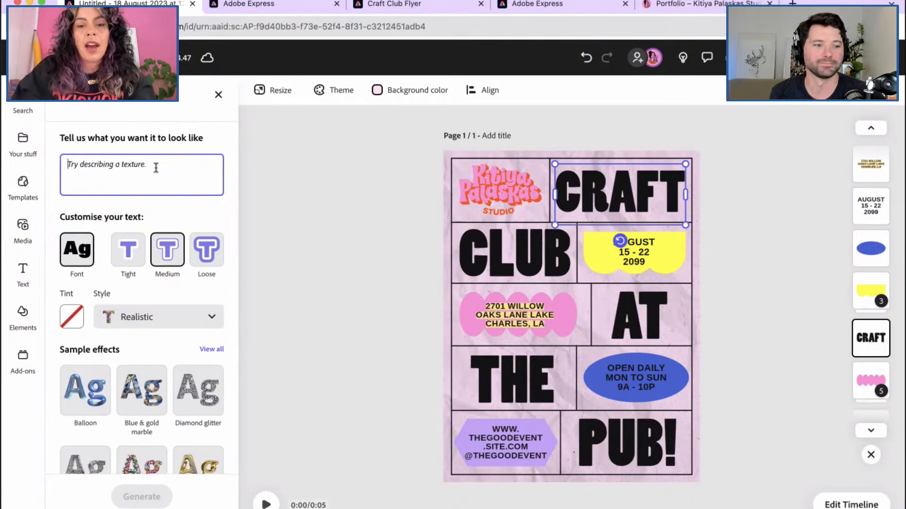
text(PINK)
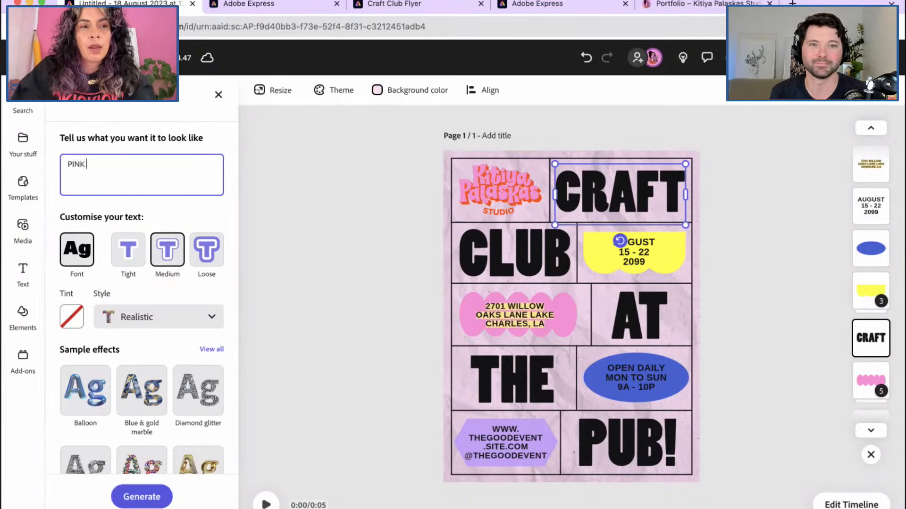
key(BackSpace)
key(BackSpace)
key(BackSpace)
text(ink glit)
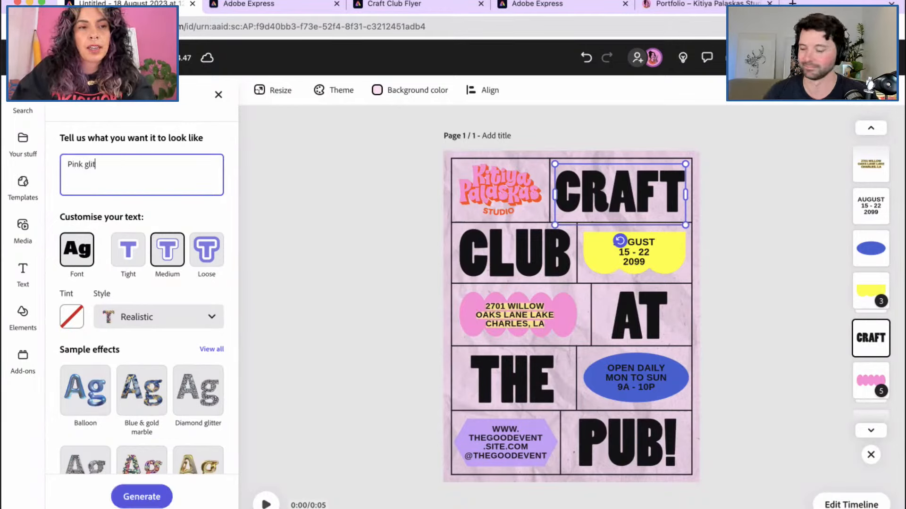
text(ter foam)
key(Return)
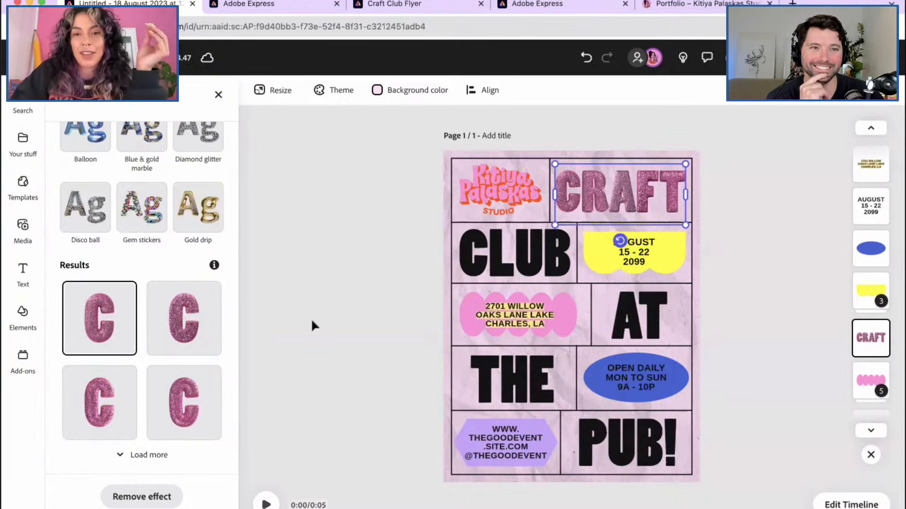
Load more pink glitter foam variations for the CRAFT heading and apply a different one from the added results.
click(146, 456)
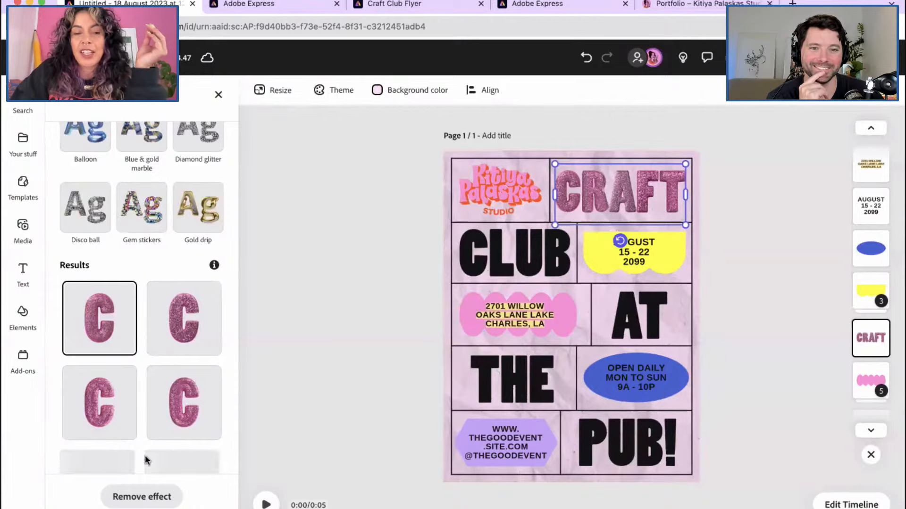
scroll(146, 455, down, 3)
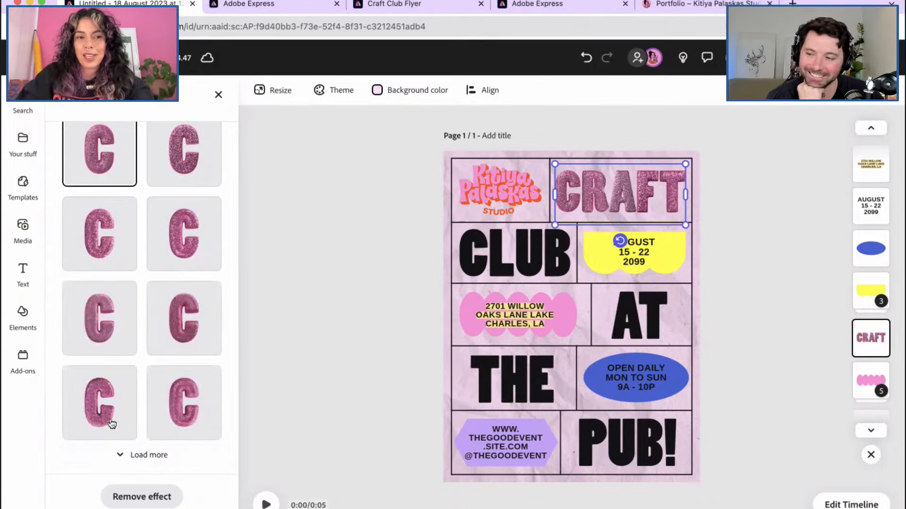
click(149, 456)
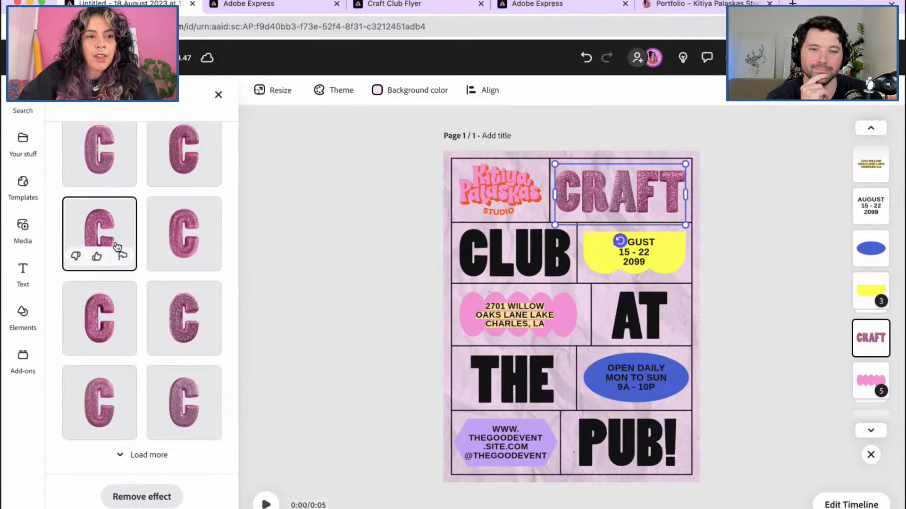
click(110, 223)
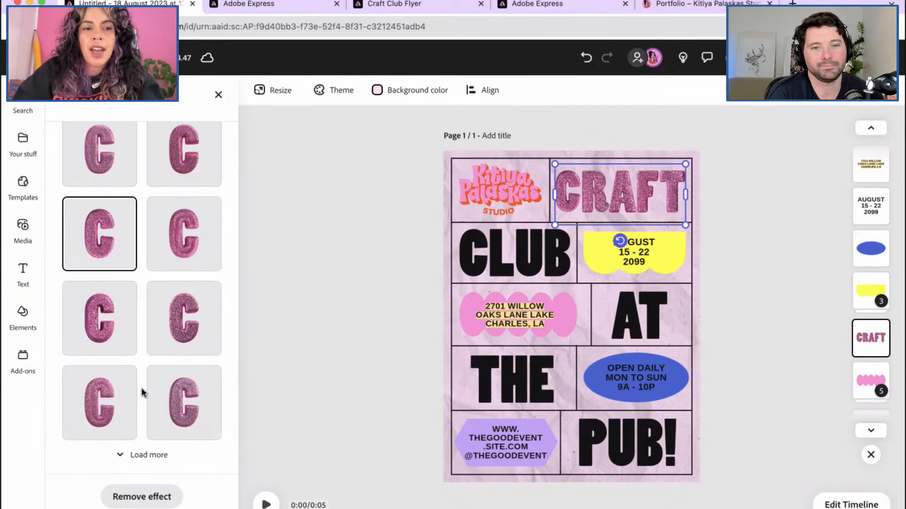
Load another batch of glitter foam variations for the CRAFT heading to compare them.
click(137, 456)
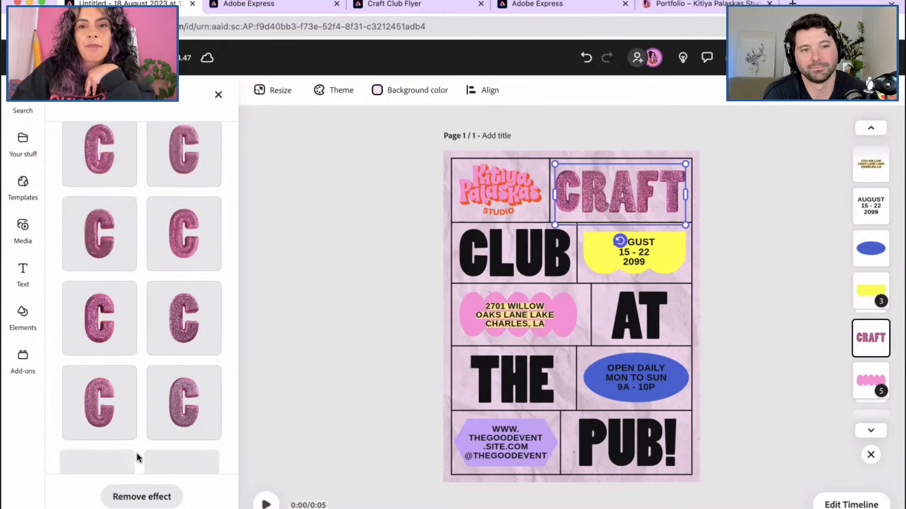
scroll(147, 391, down, 4)
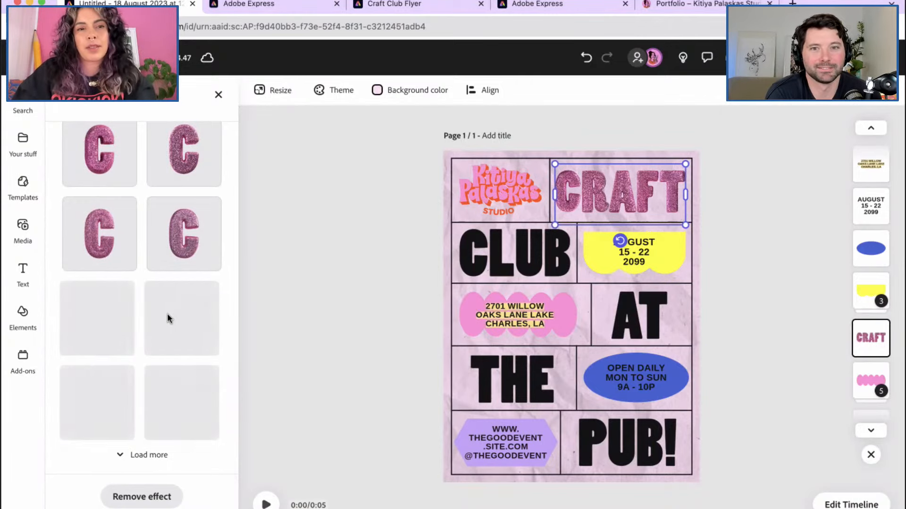
scroll(167, 313, up, 10)
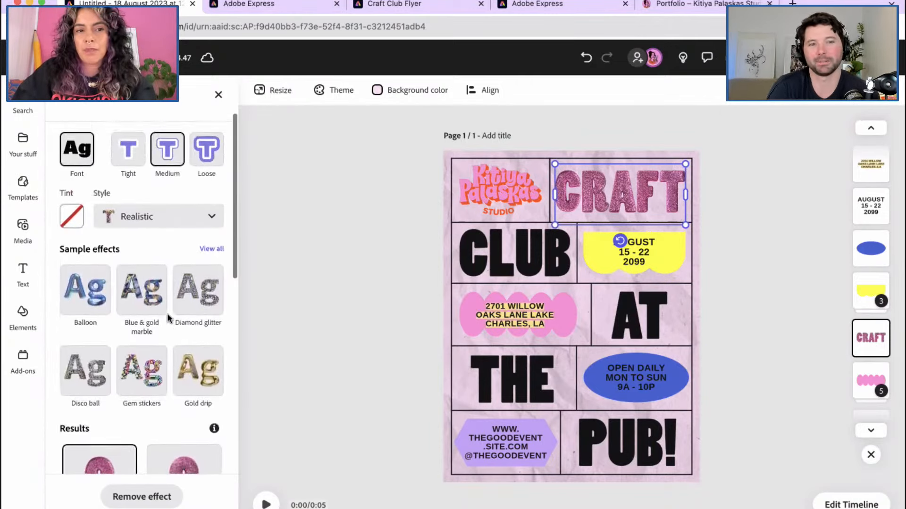
scroll(151, 283, down, 1)
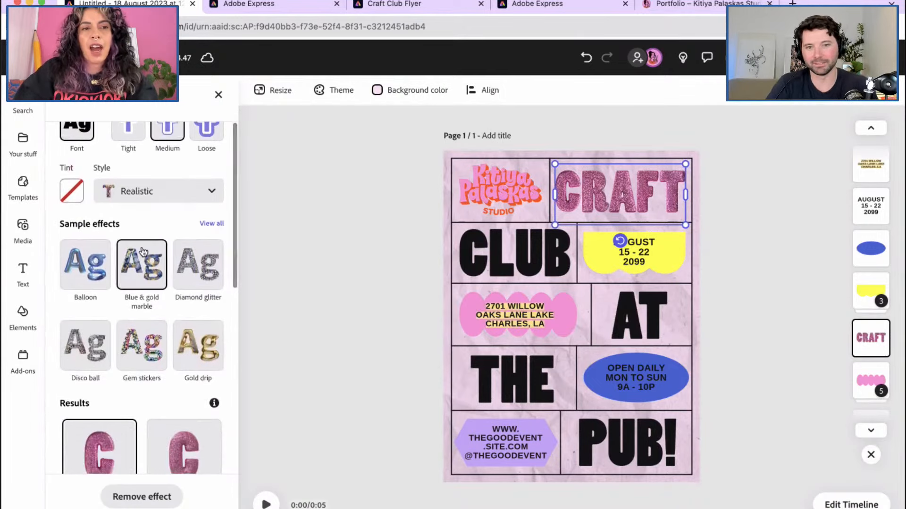
Look through the available text effect styles and try the Tight fit for the CRAFT heading.
click(207, 190)
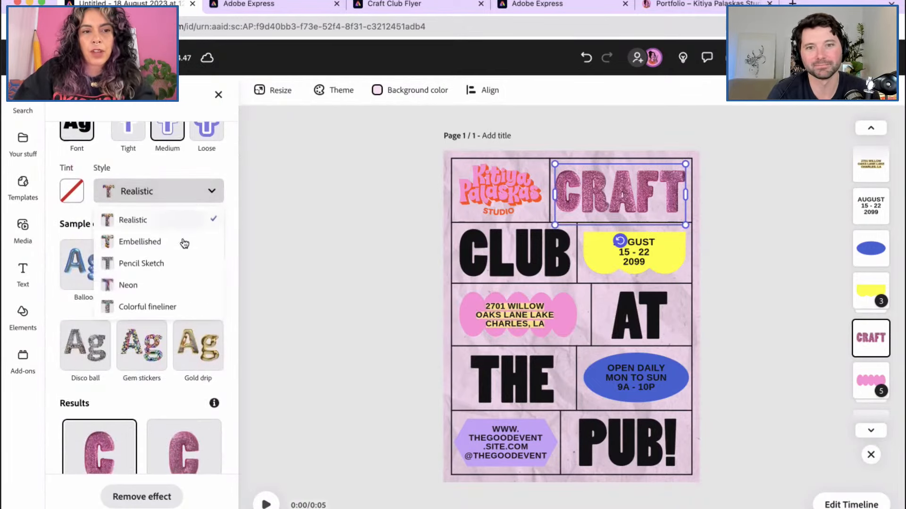
click(191, 167)
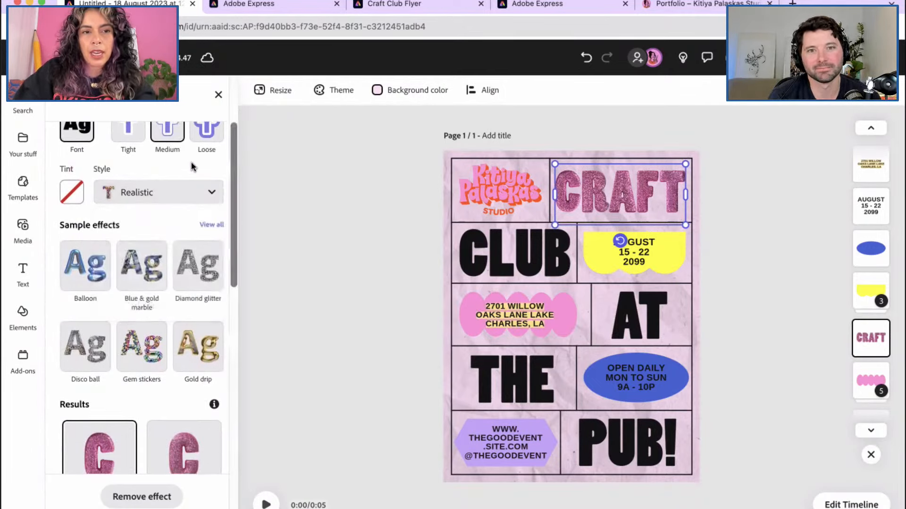
scroll(191, 166, up, 1)
click(130, 171)
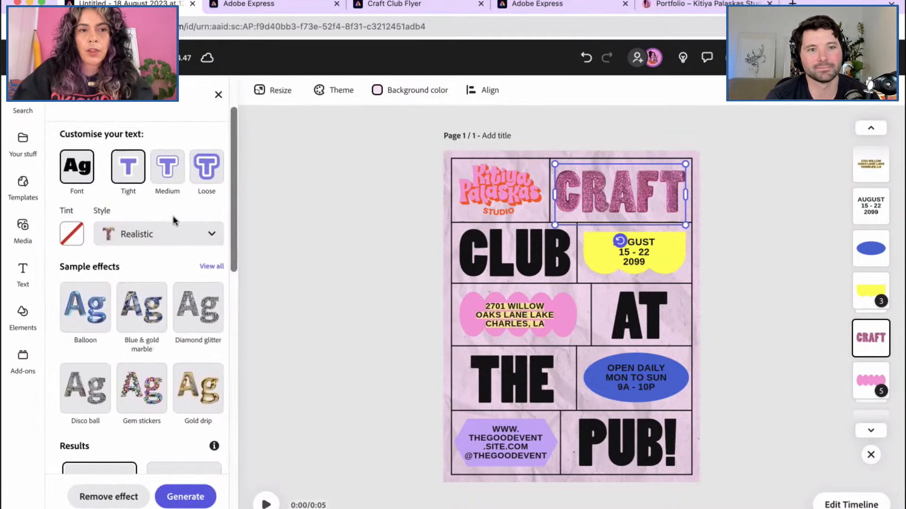
scroll(174, 221, up, 2)
Generate a "green glitter foam" text effect for the CLUB heading with Medium fit and Realistic style.
click(492, 247)
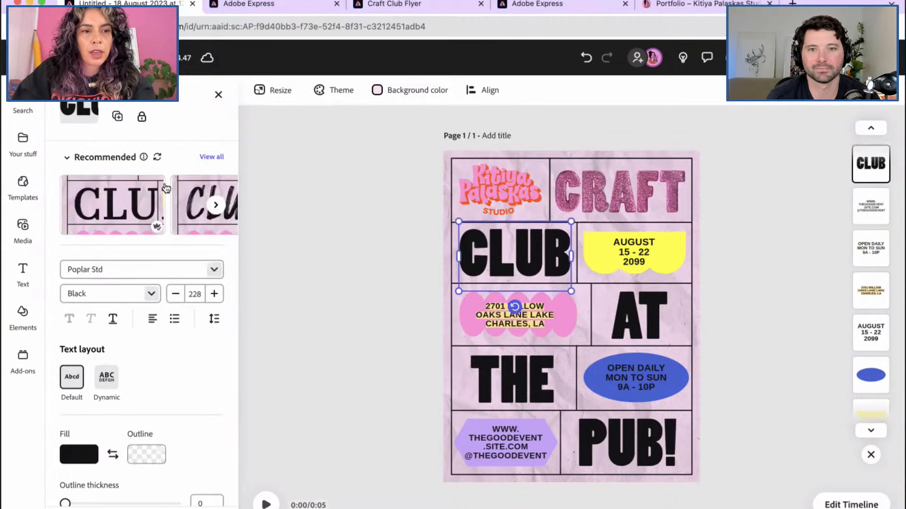
scroll(199, 324, down, 5)
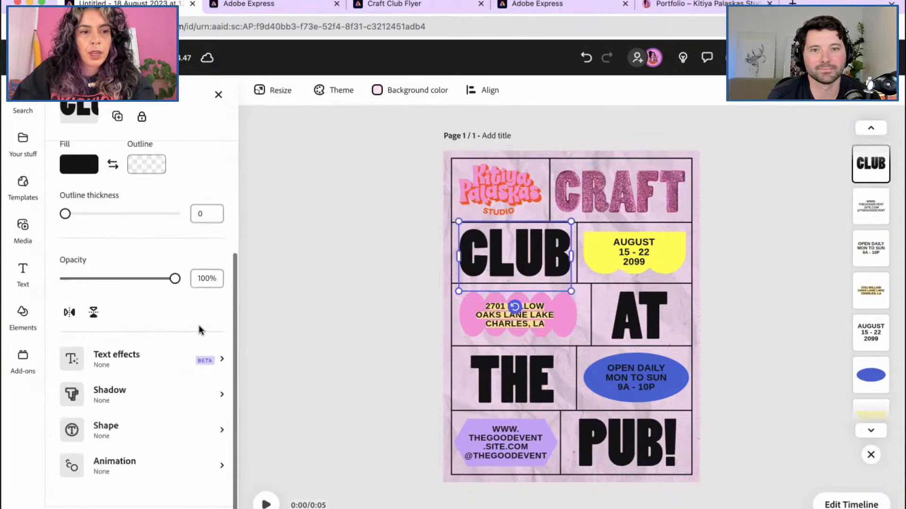
click(222, 362)
scroll(141, 170, up, 2)
click(139, 170)
text(g)
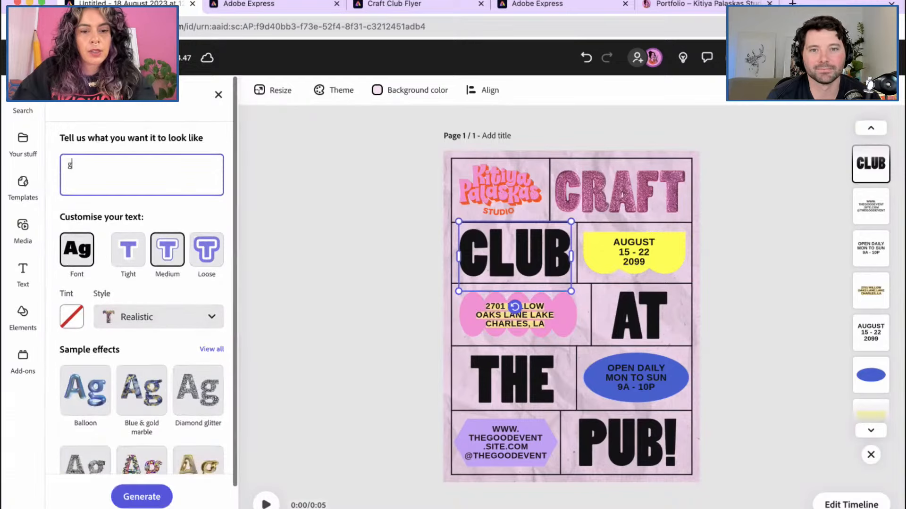
text(reen glitter foam)
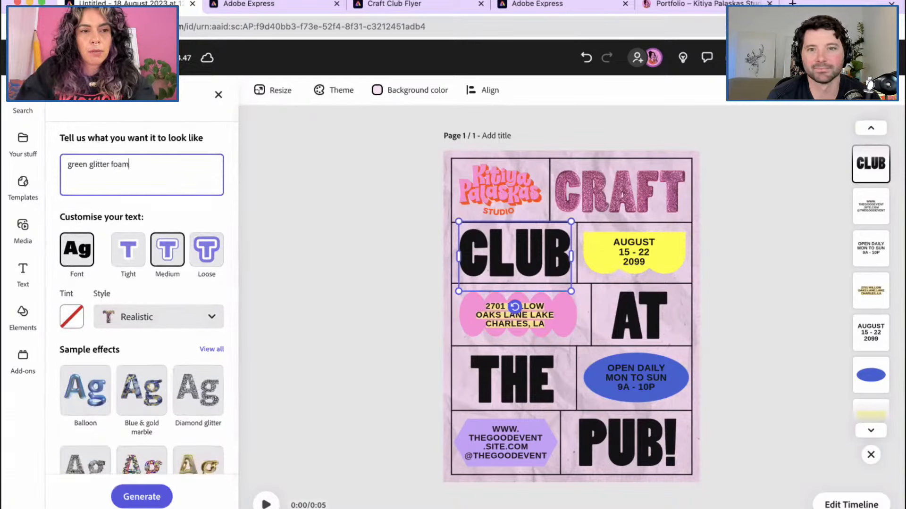
key(Return)
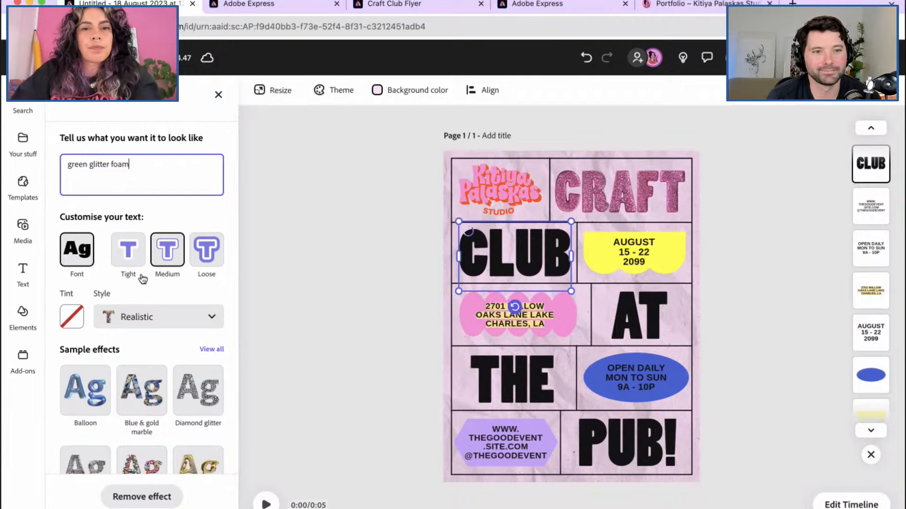
Apply the fourth green glitter foam variation to the CLUB heading and load more variations for comparison.
scroll(141, 275, down, 5)
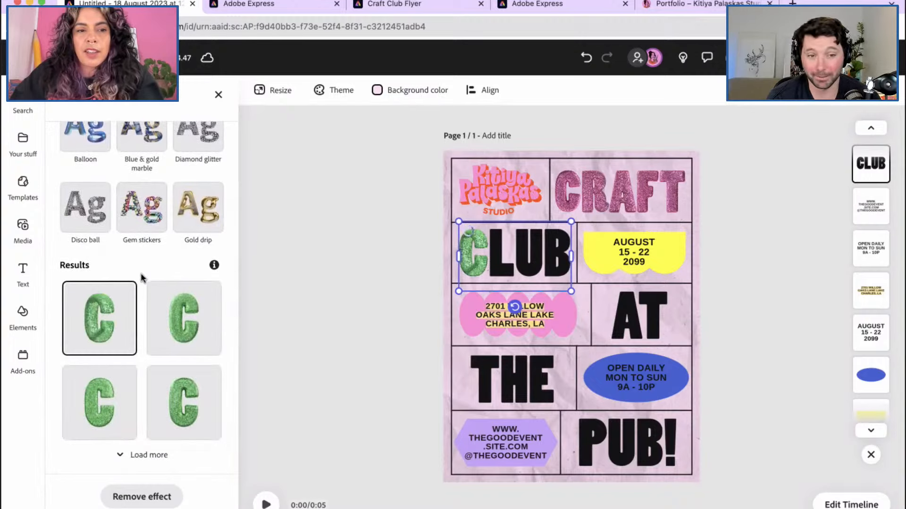
click(181, 391)
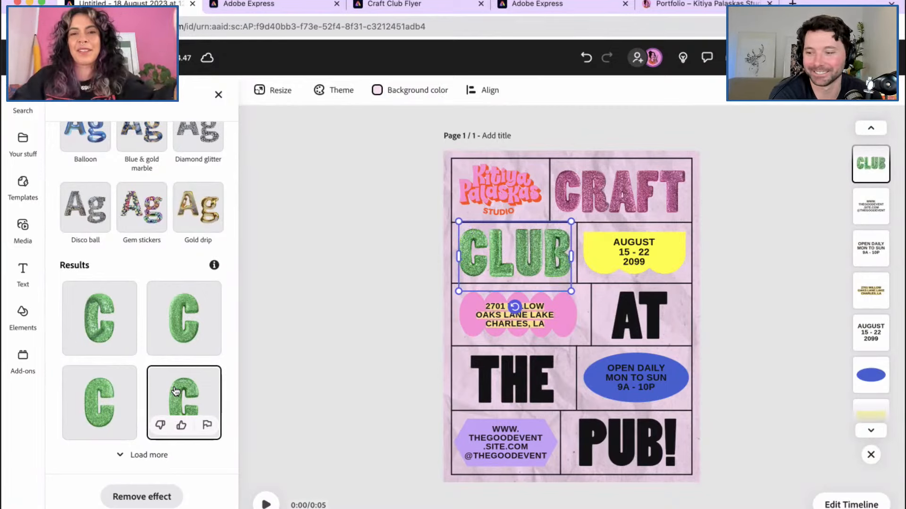
click(145, 455)
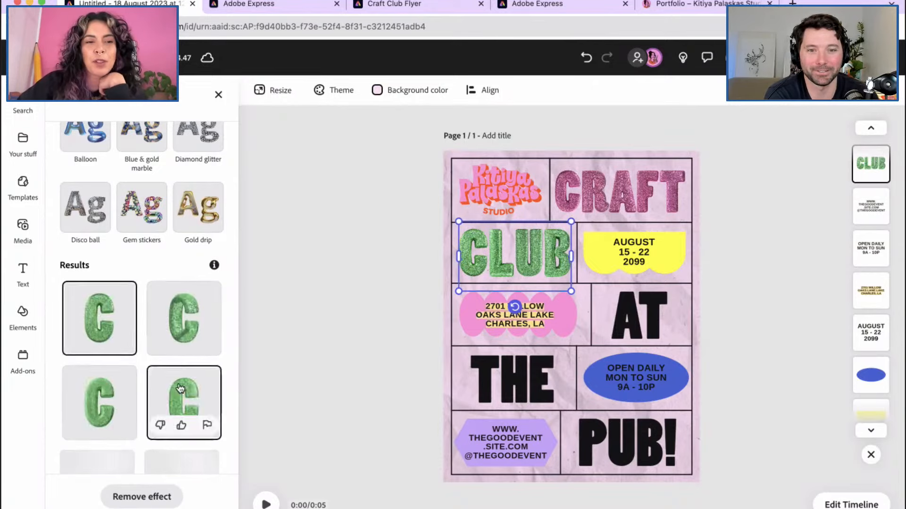
scroll(177, 384, down, 3)
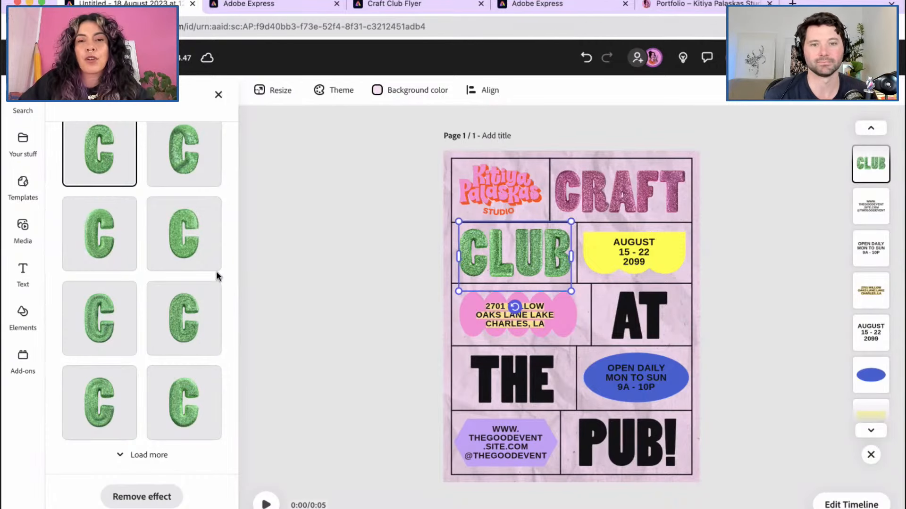
scroll(217, 276, up, 10)
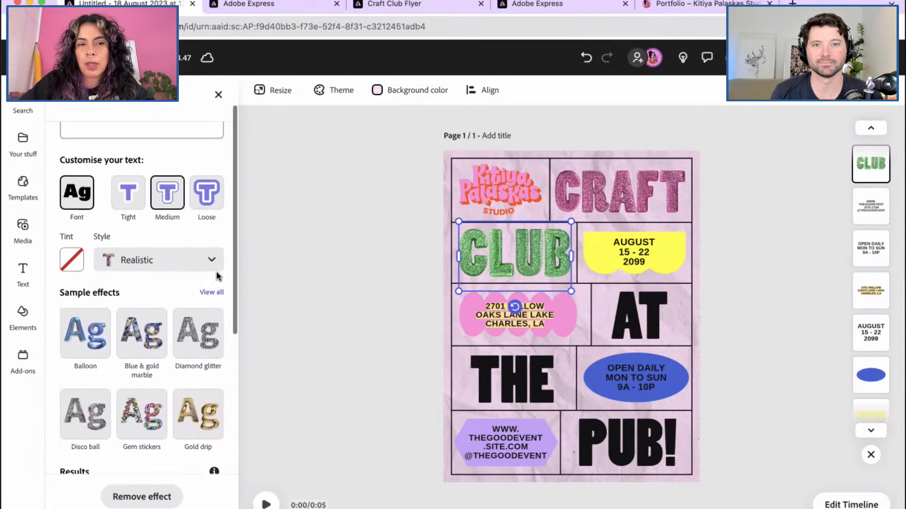
scroll(217, 276, up, 2)
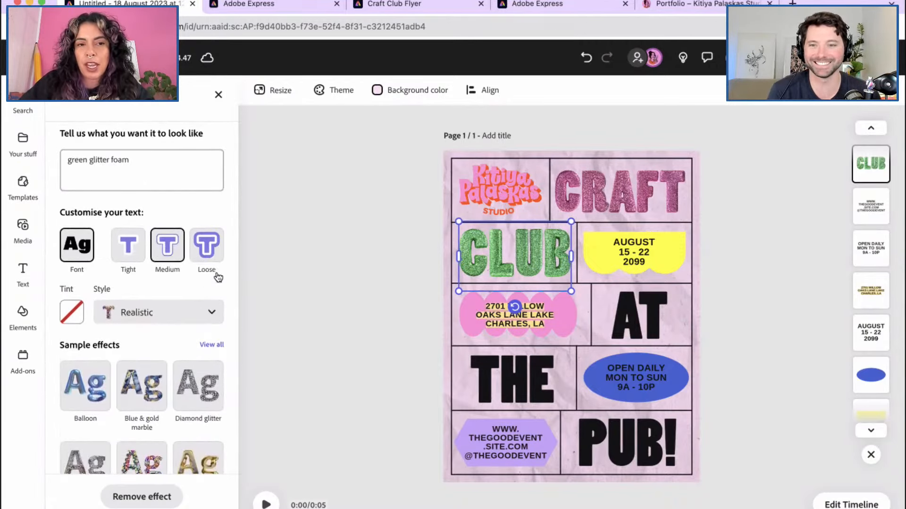
click(218, 95)
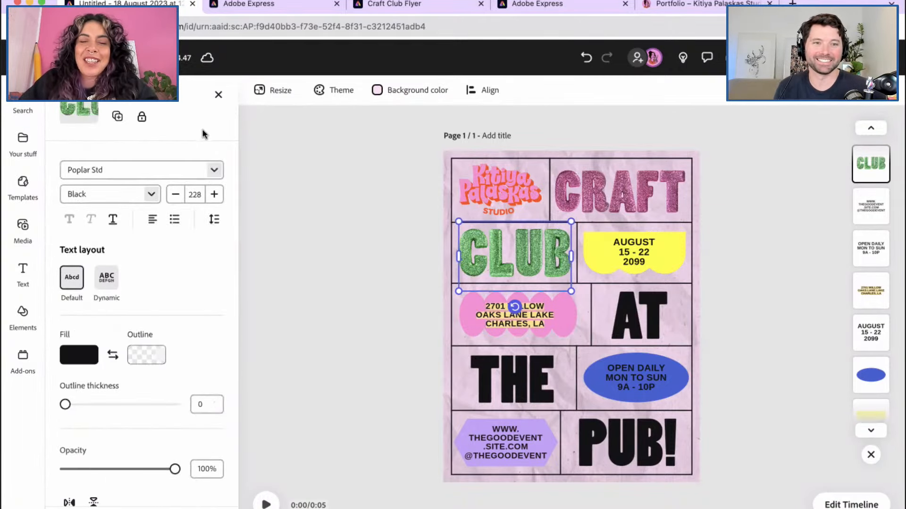